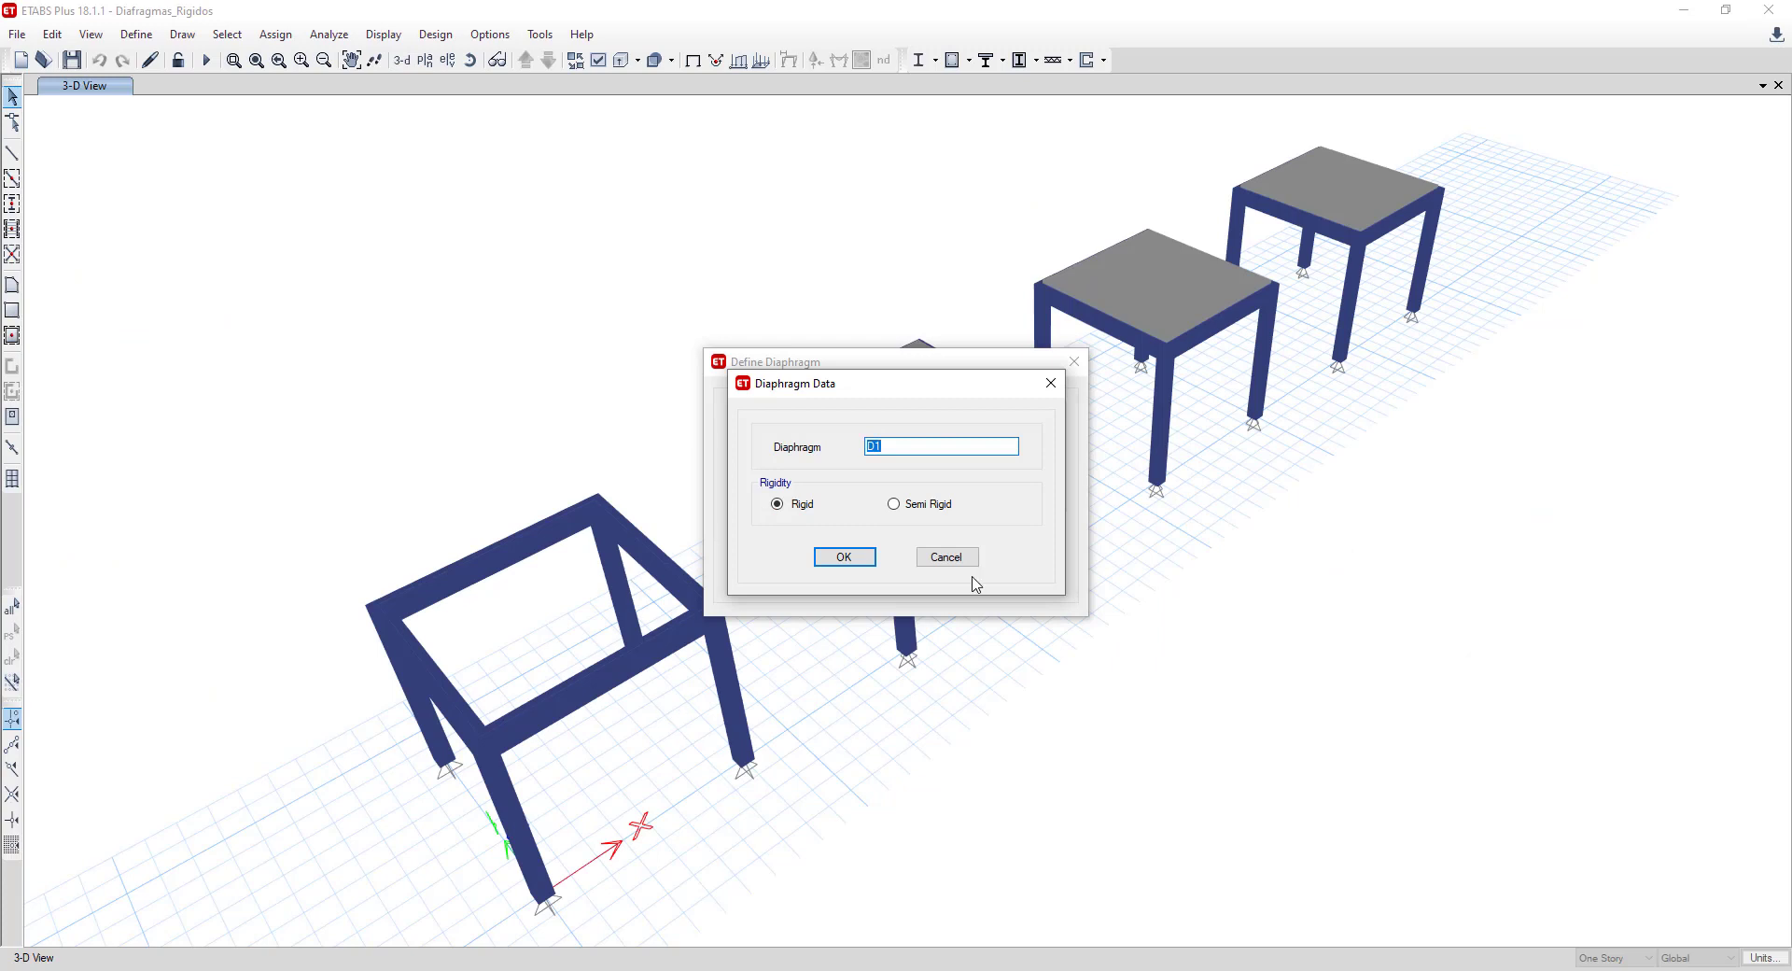
Leave the diaphragm definition without adding a diaphragm and run the analysis.
left_click(947, 557)
left_click(975, 567)
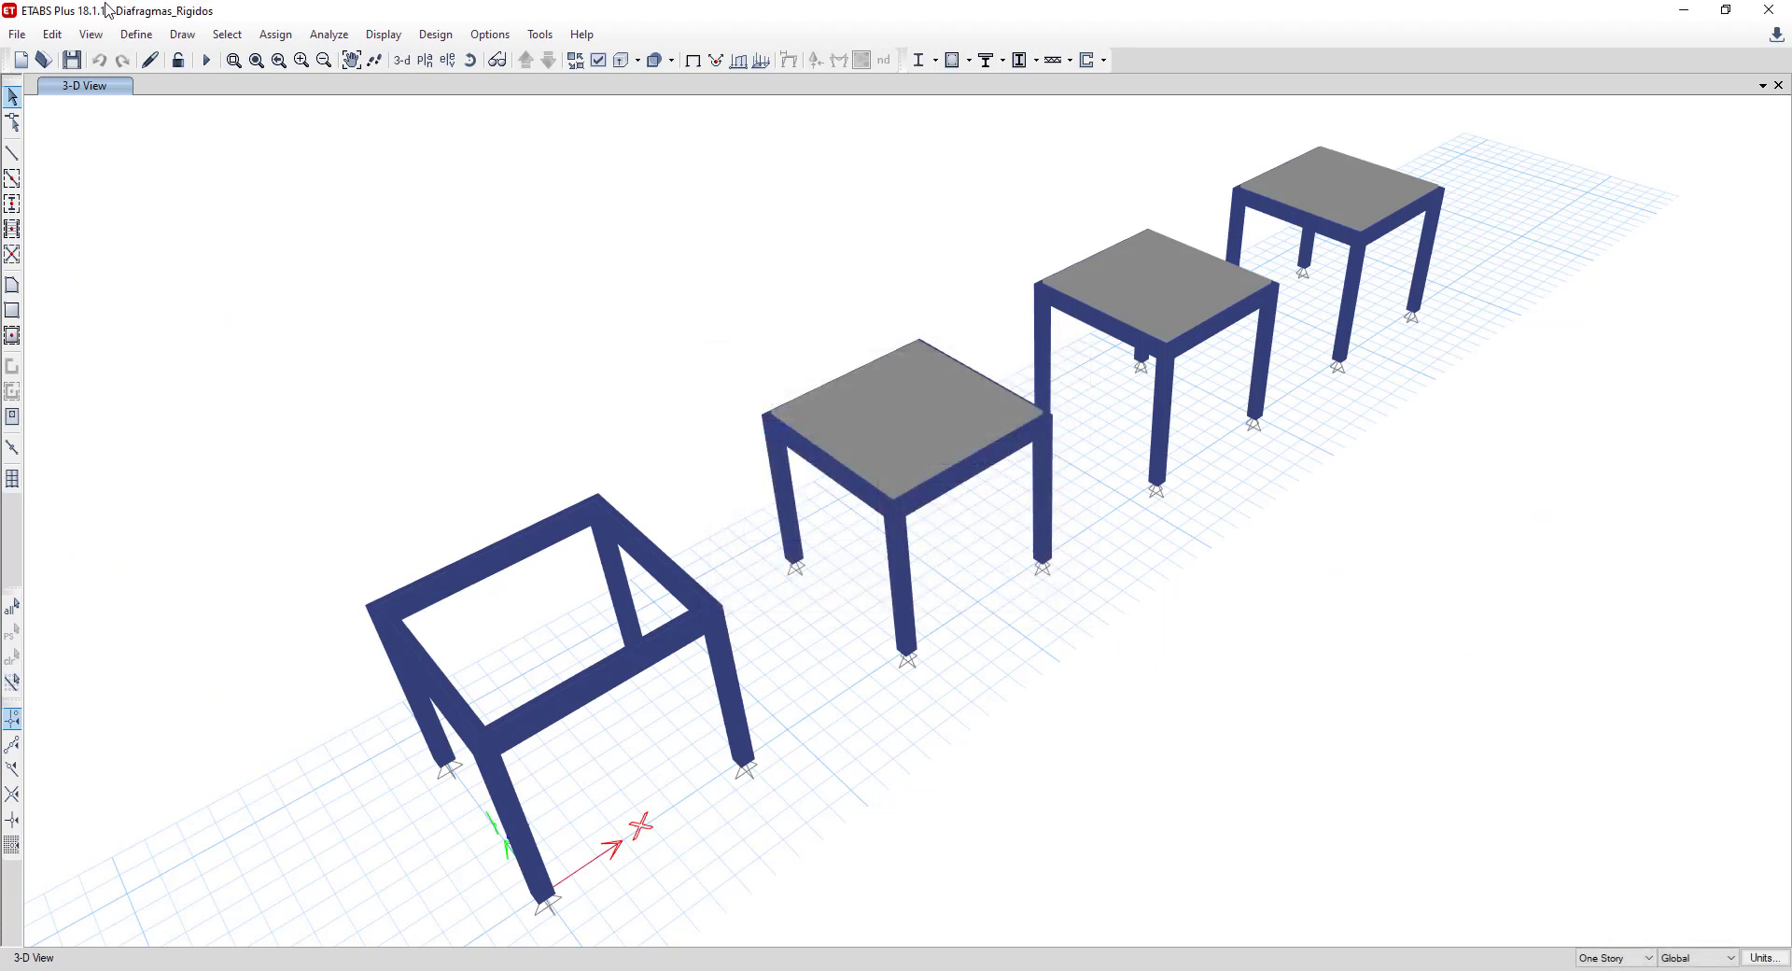
left_click(207, 60)
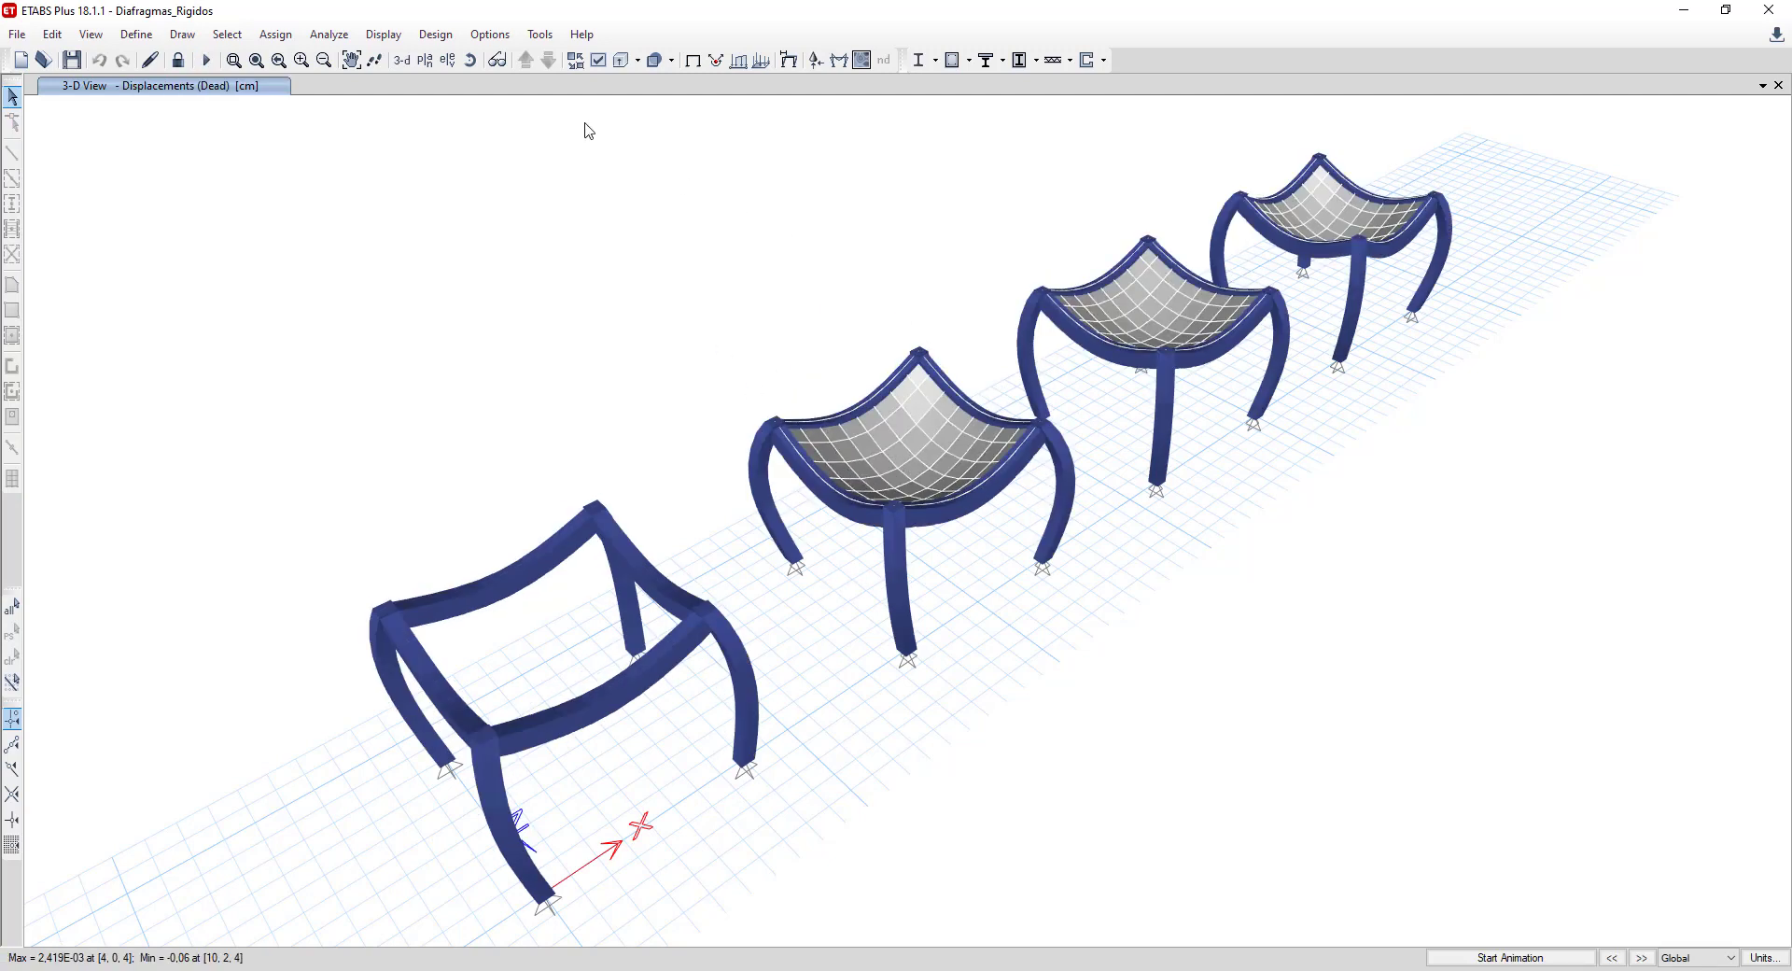
Examine the Dead load deformed shape from another 3D angle and restore the default 3D view.
left_click(471, 60)
left_click_drag(1601, 553, 1442, 518)
mouse_move(844, 422)
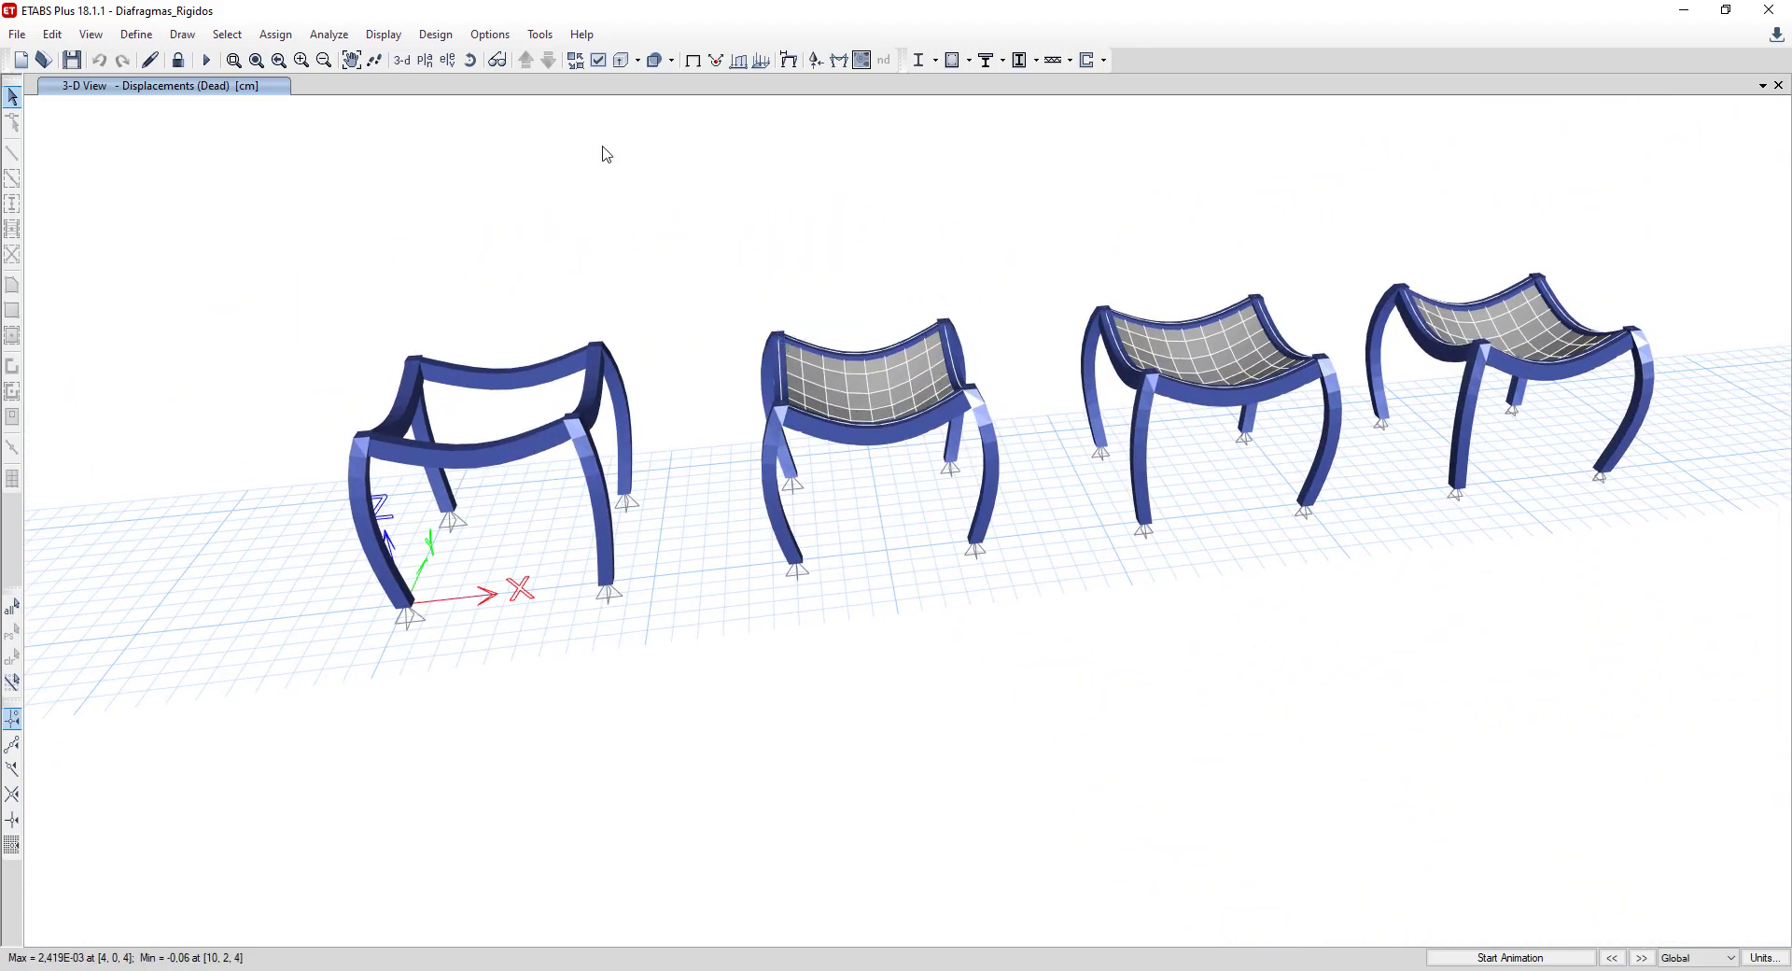
left_click(402, 60)
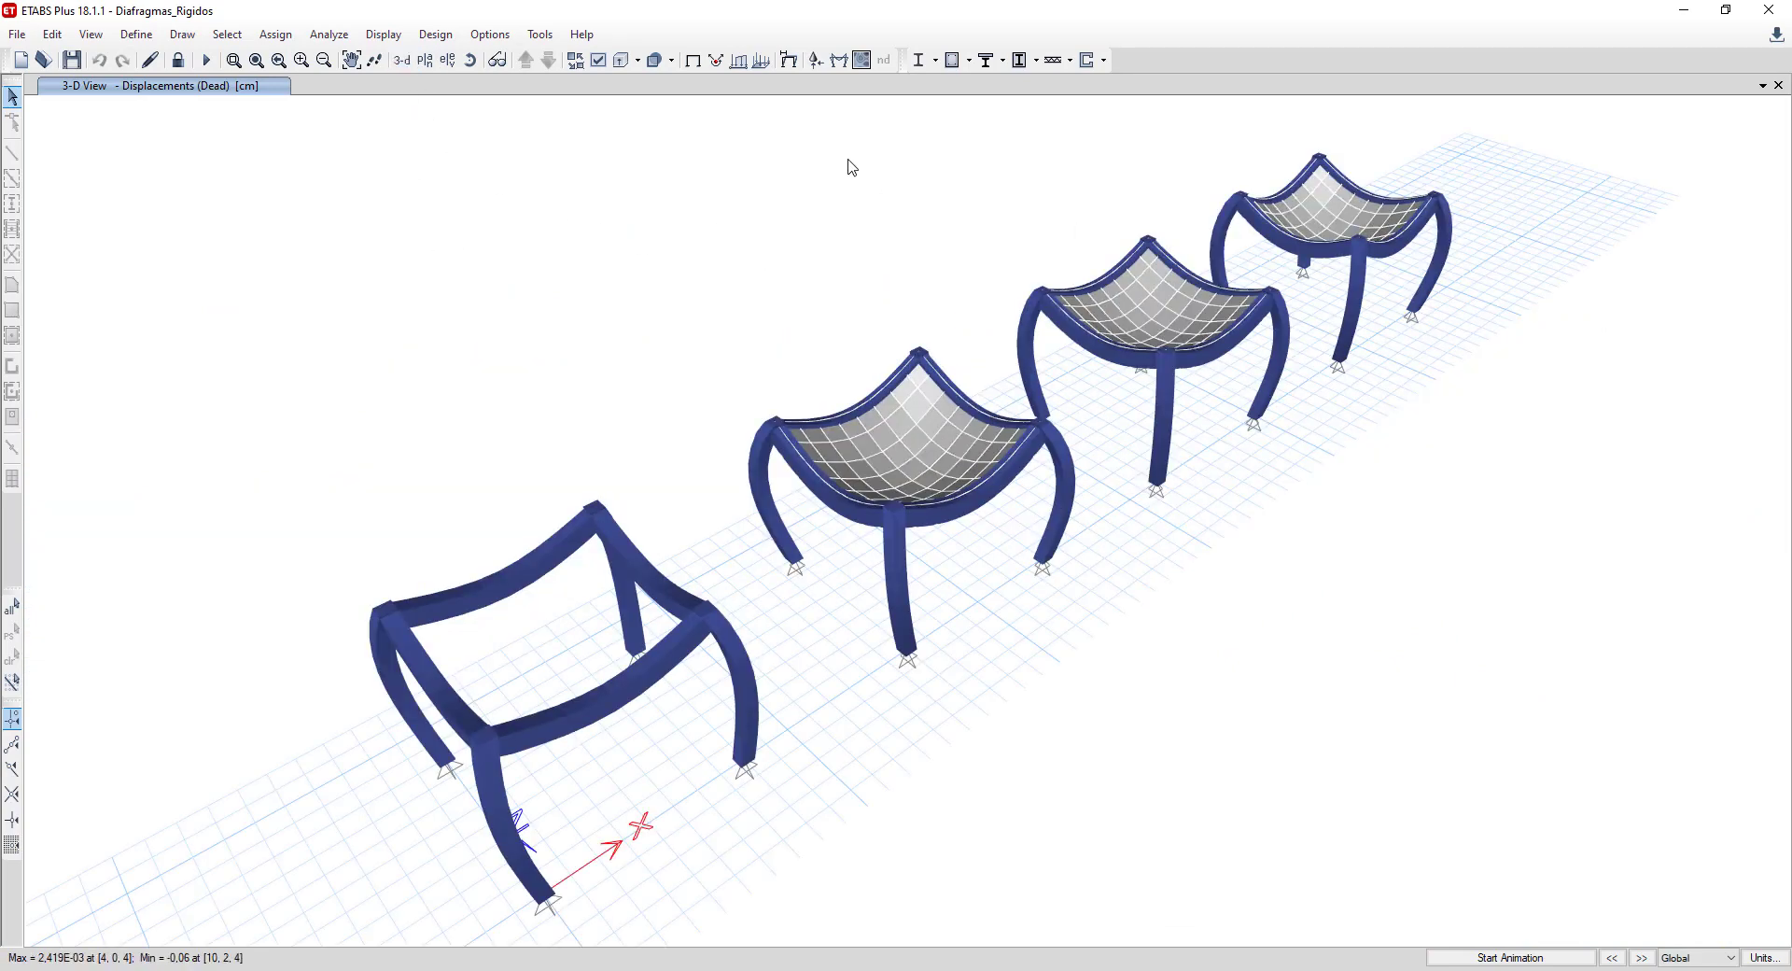
Return to the undeformed shape and display the Live joint forces with their loading values on the model.
left_click(692, 59)
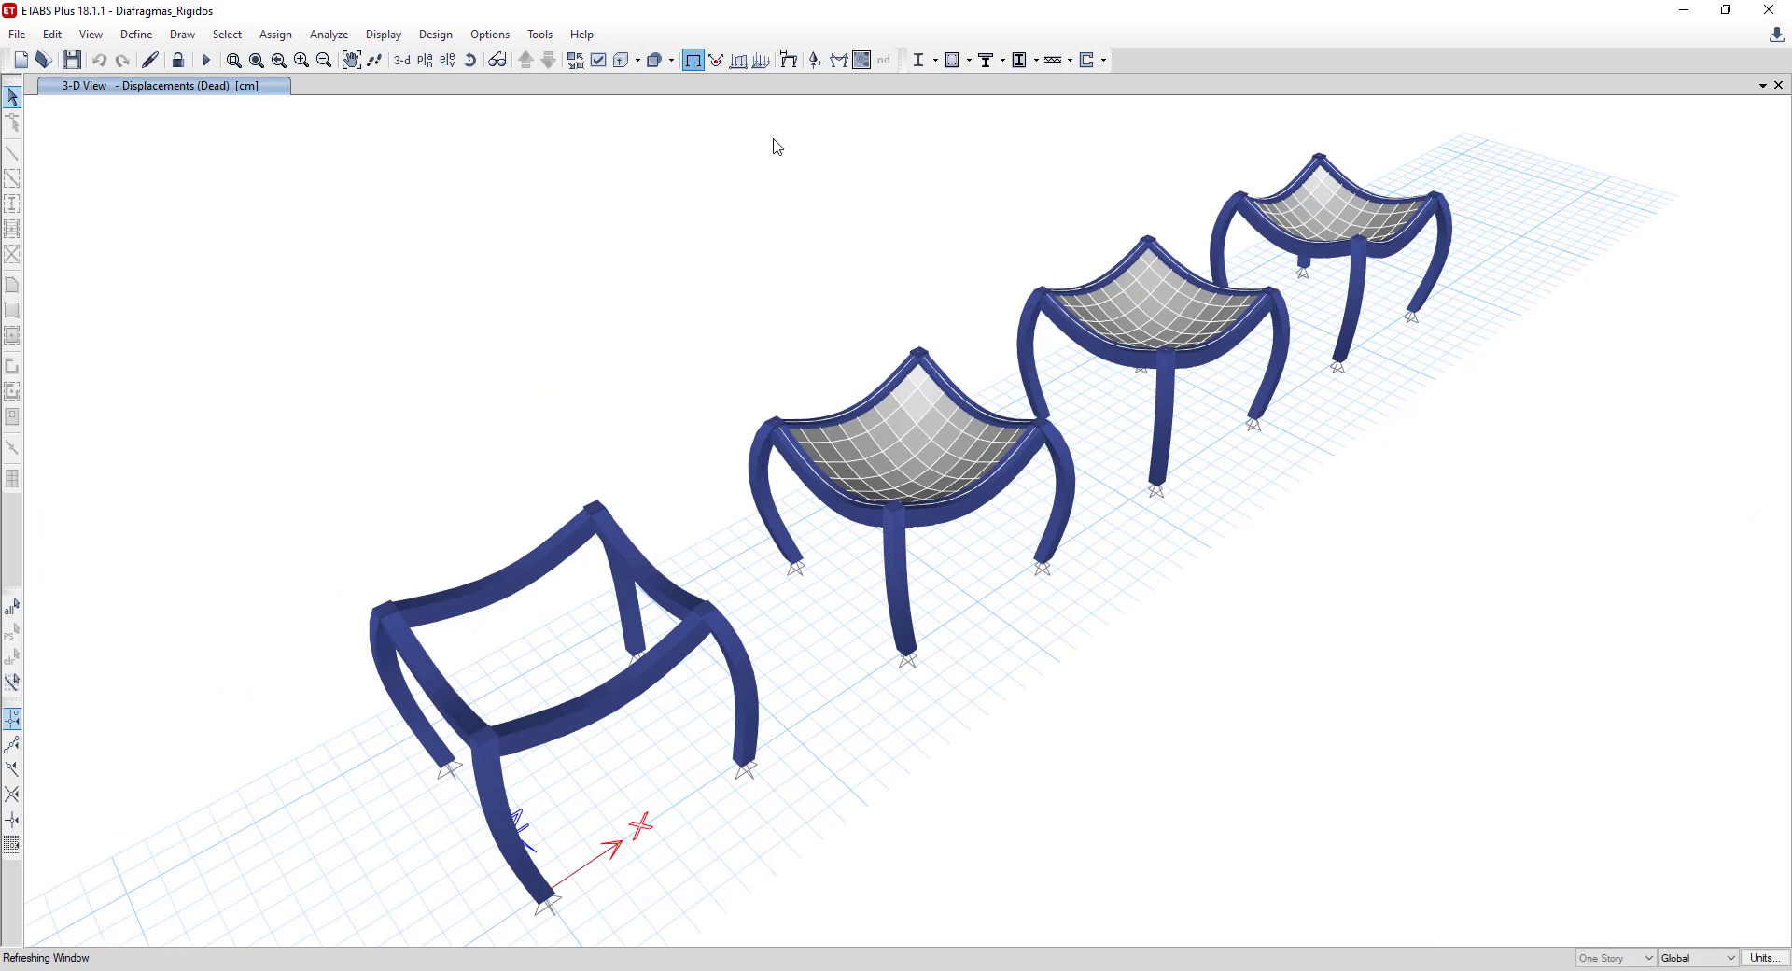
left_click(383, 34)
mouse_move(428, 89)
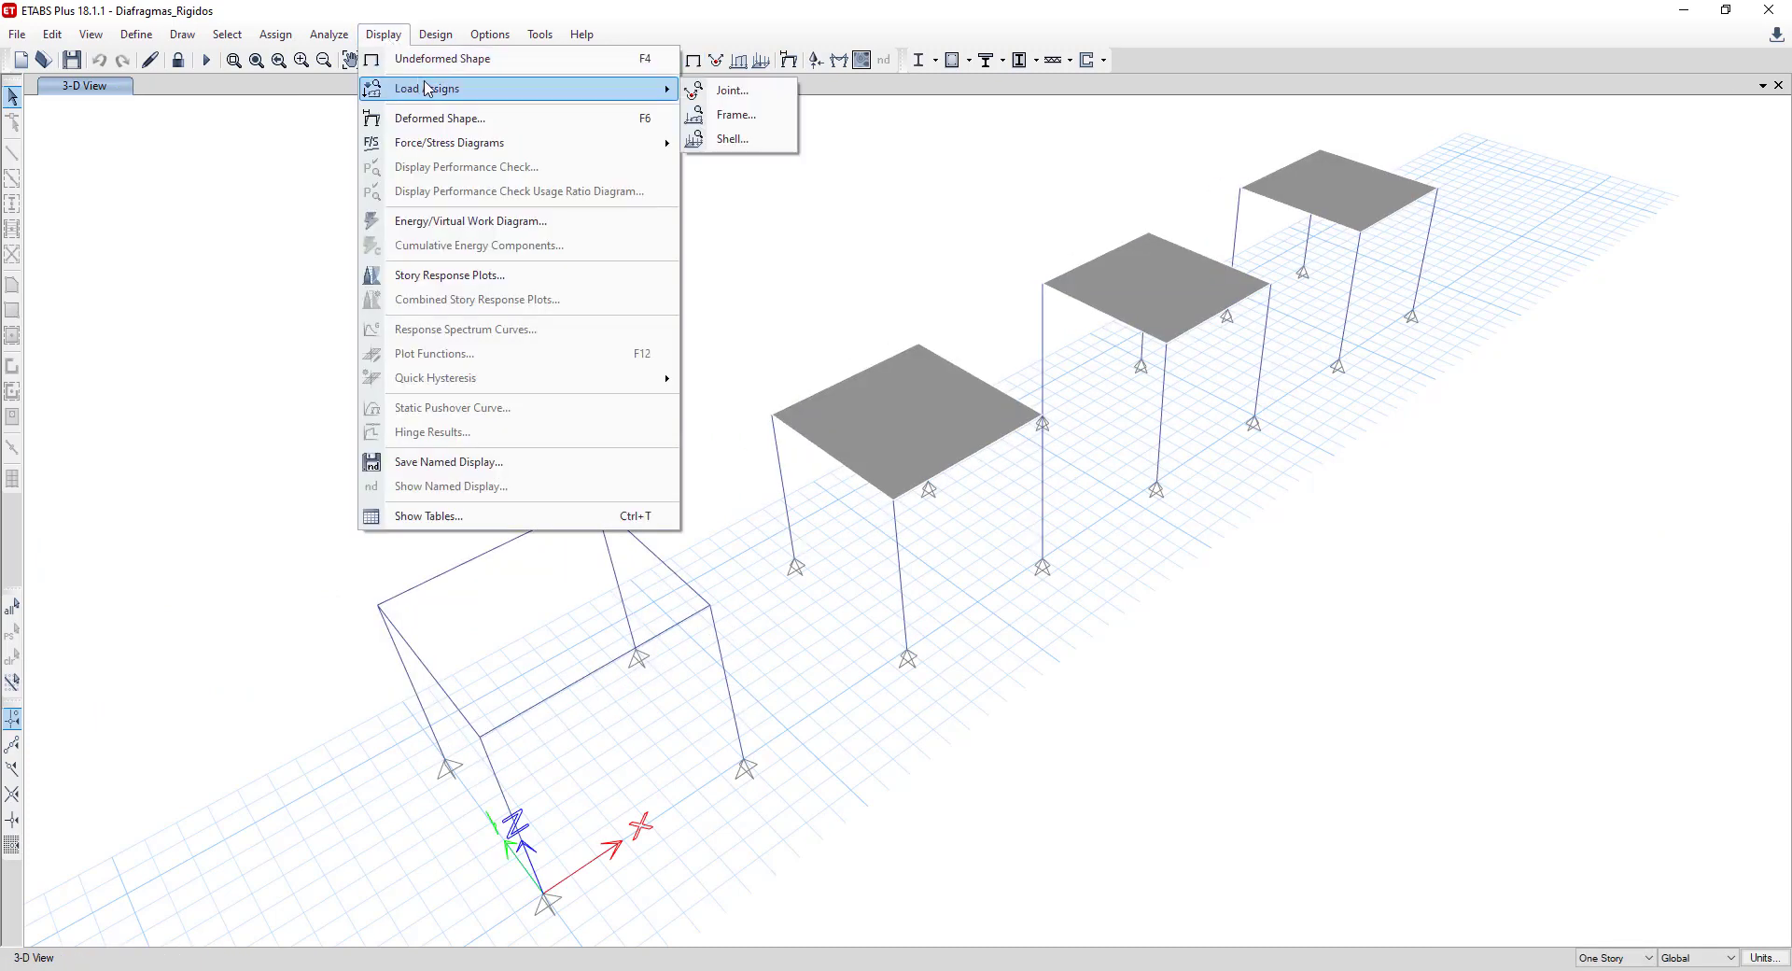
left_click(737, 91)
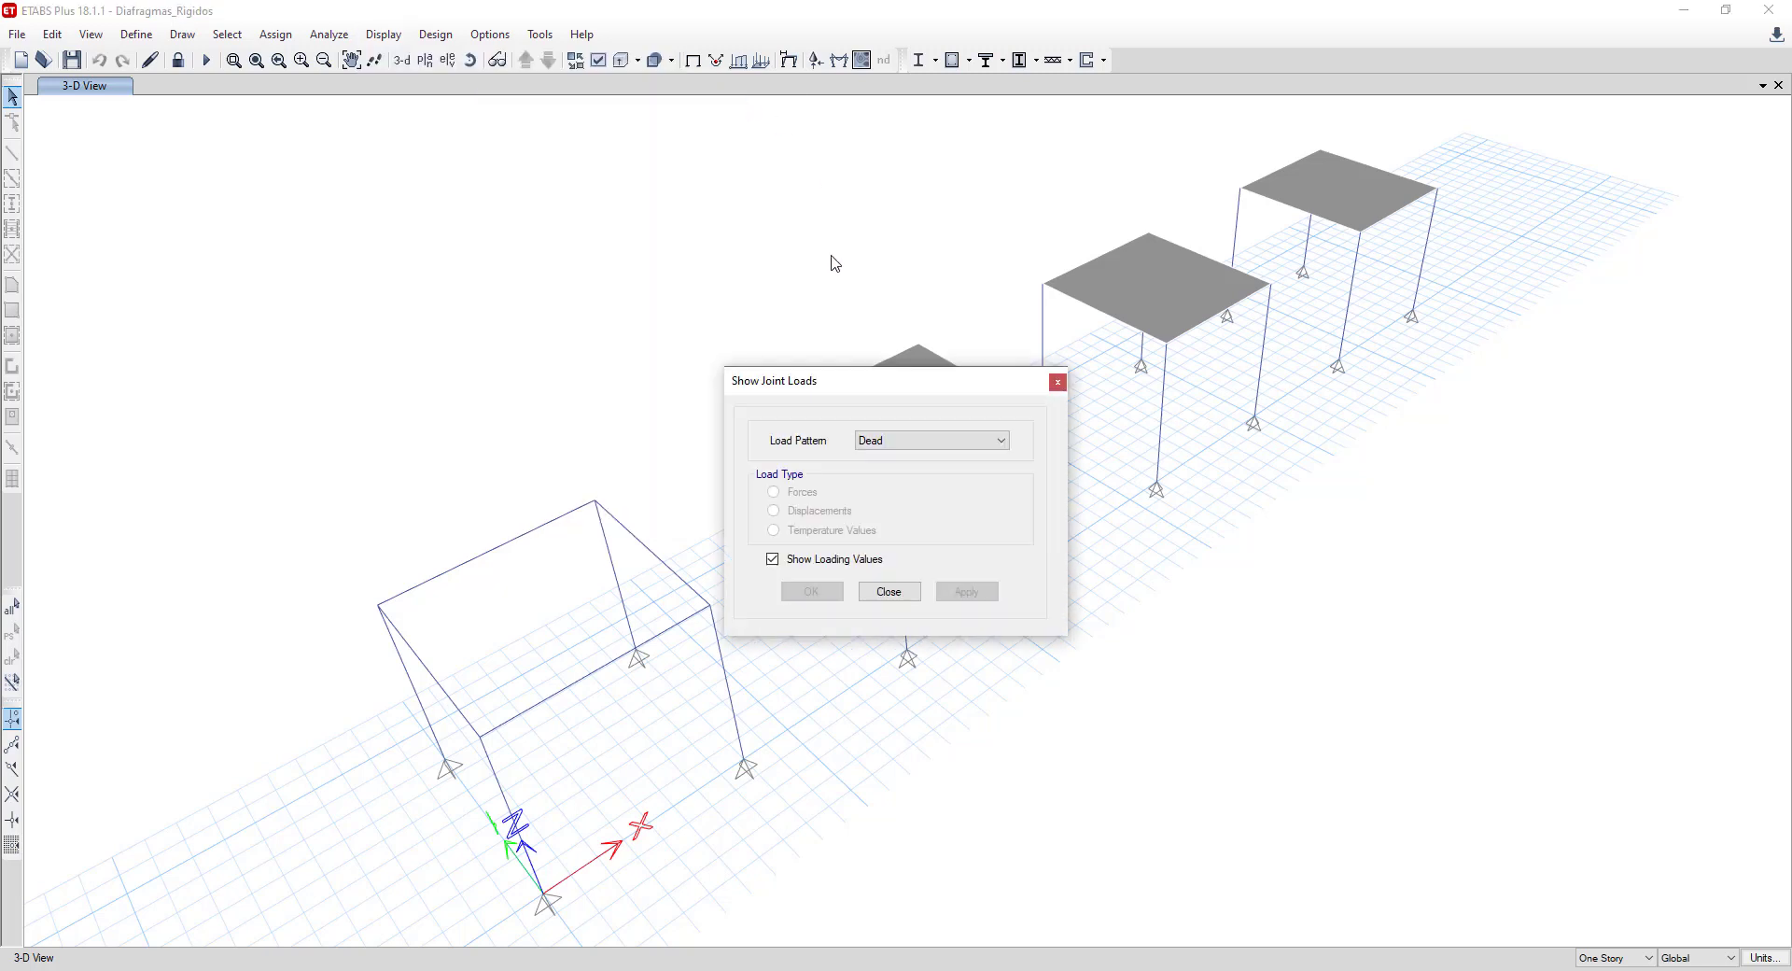
left_click(882, 452)
left_click(887, 467)
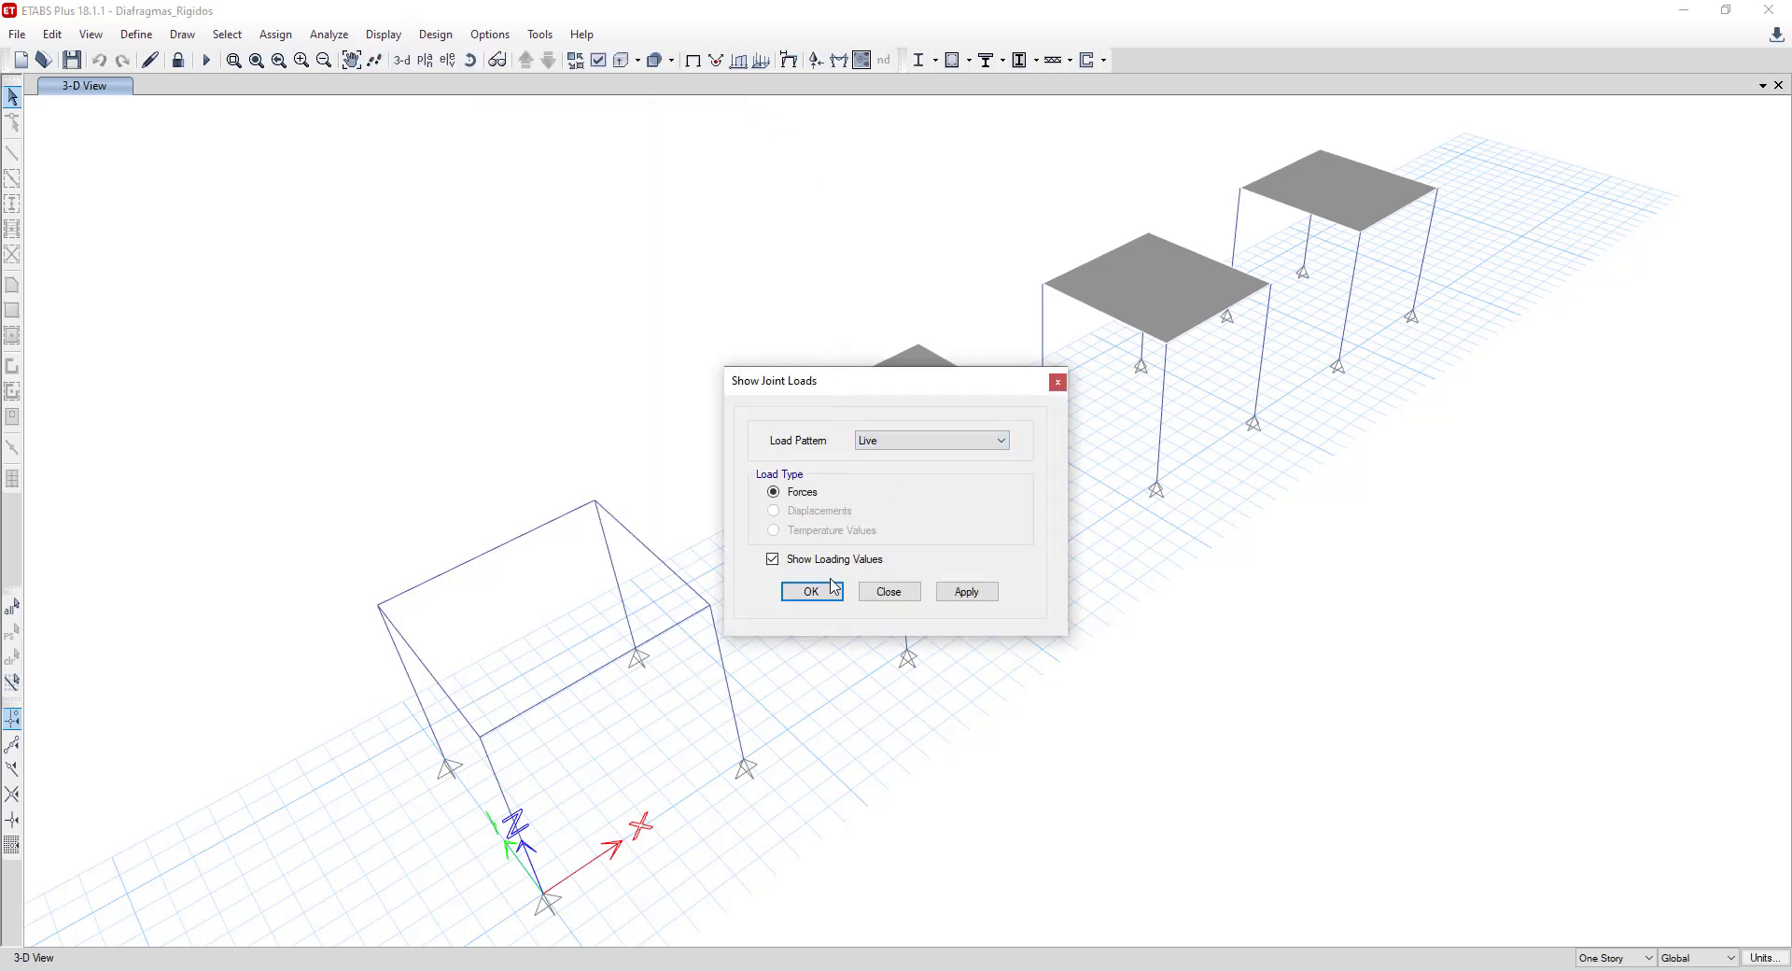
left_click(942, 596)
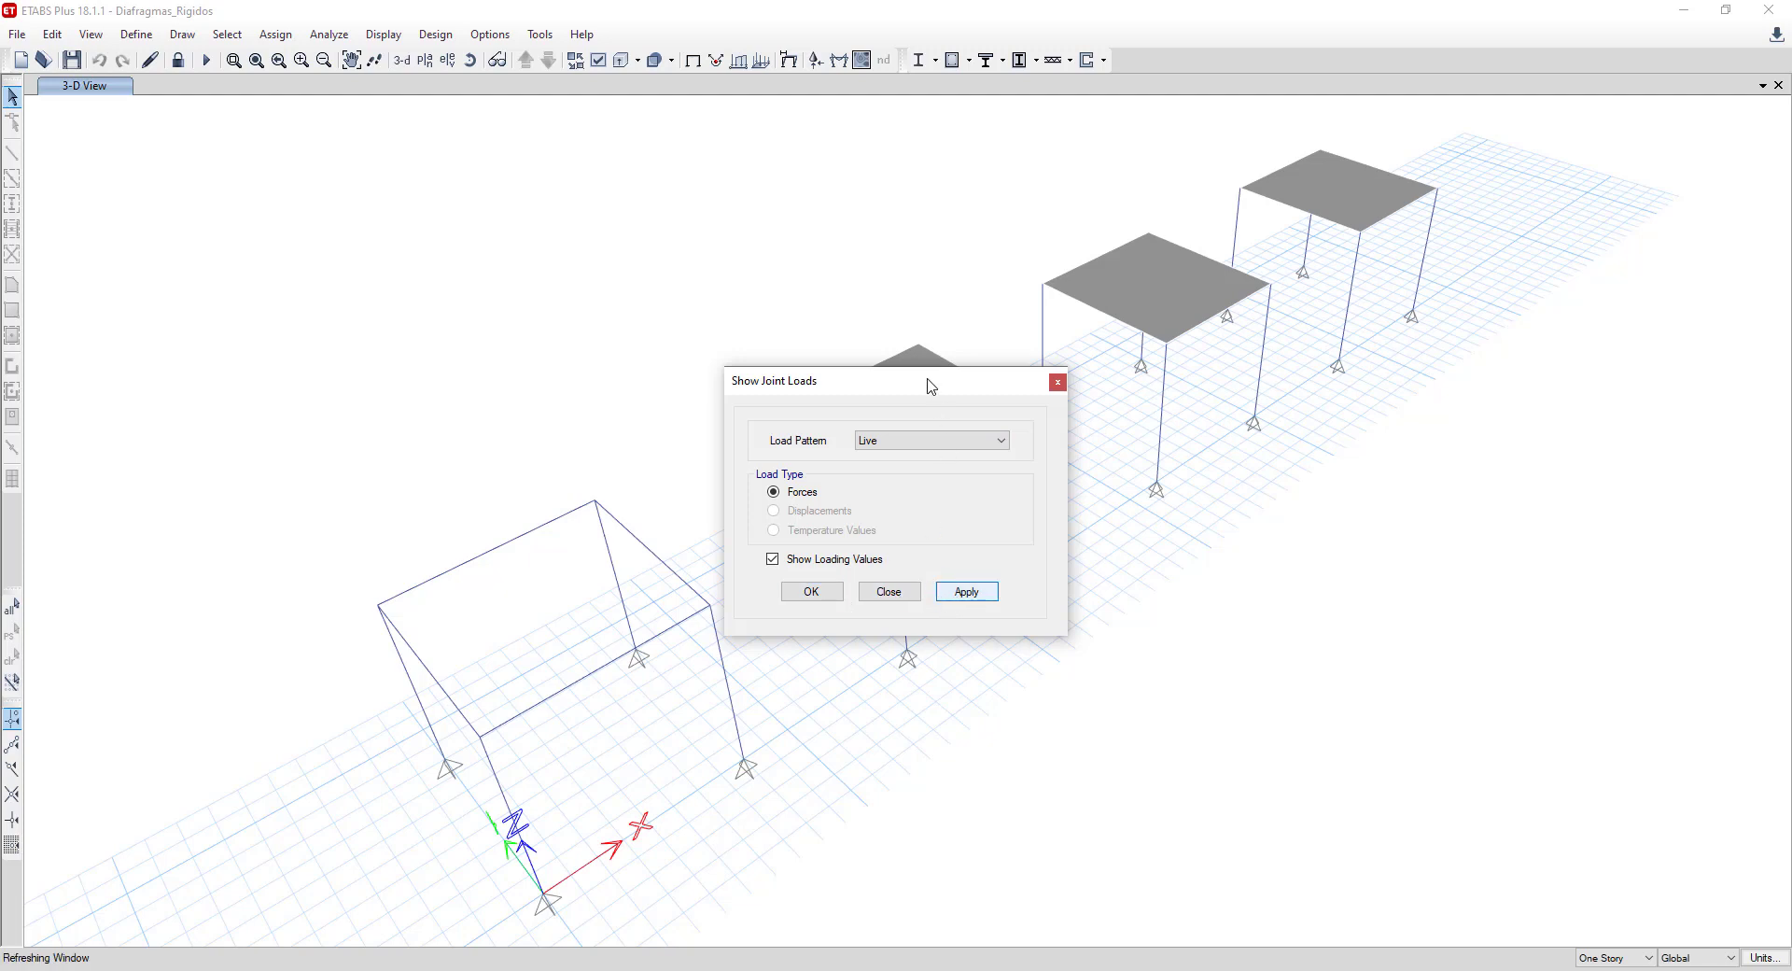
left_click_drag(931, 386, 1502, 474)
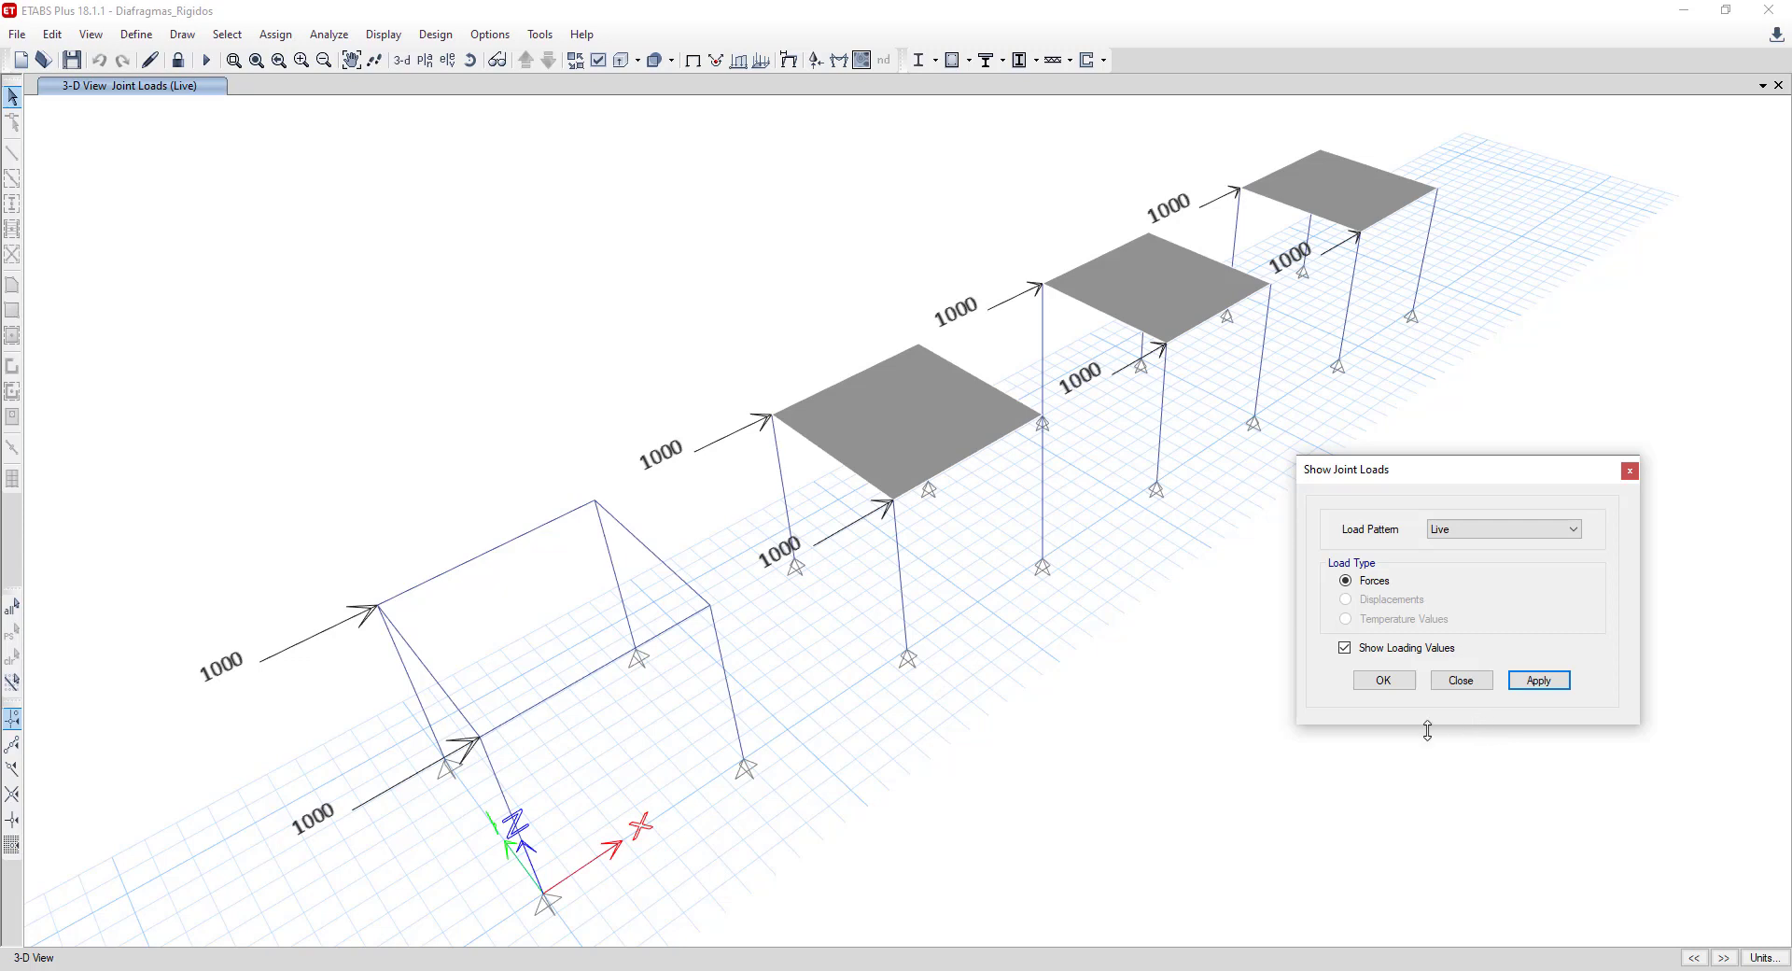
left_click(1628, 471)
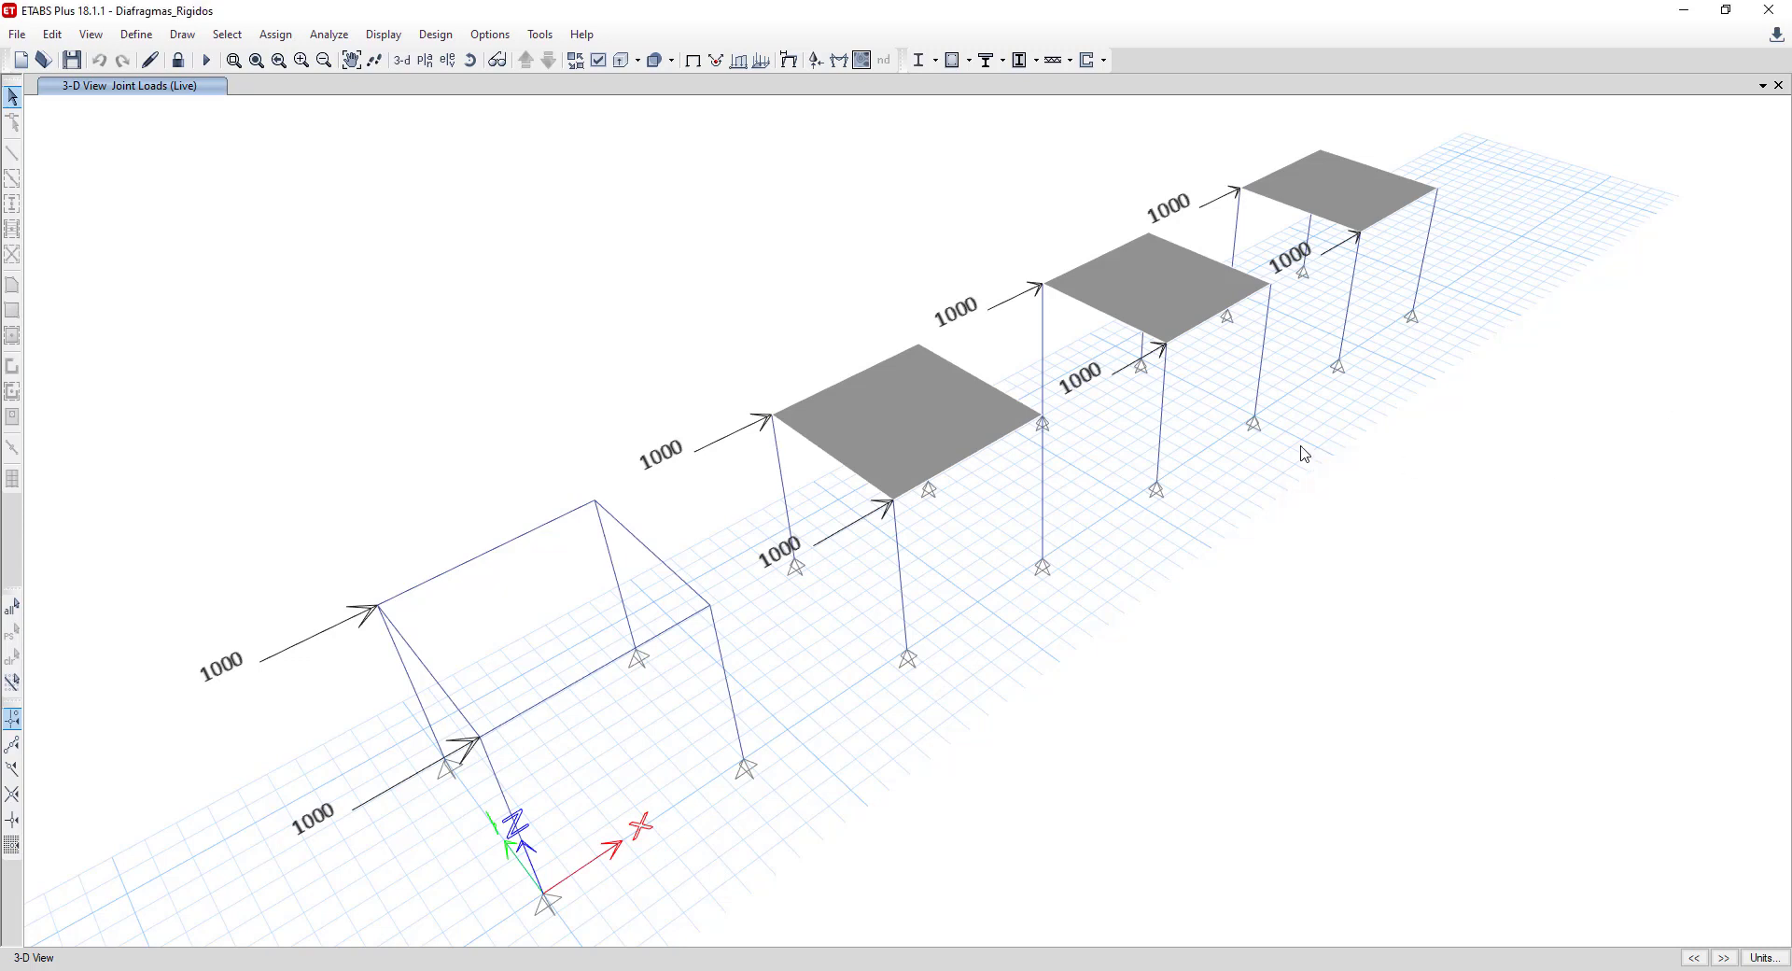
Display the Moment 3-3 diagram of the frames for the Live case, filled and with values at controlling stations.
left_click(788, 62)
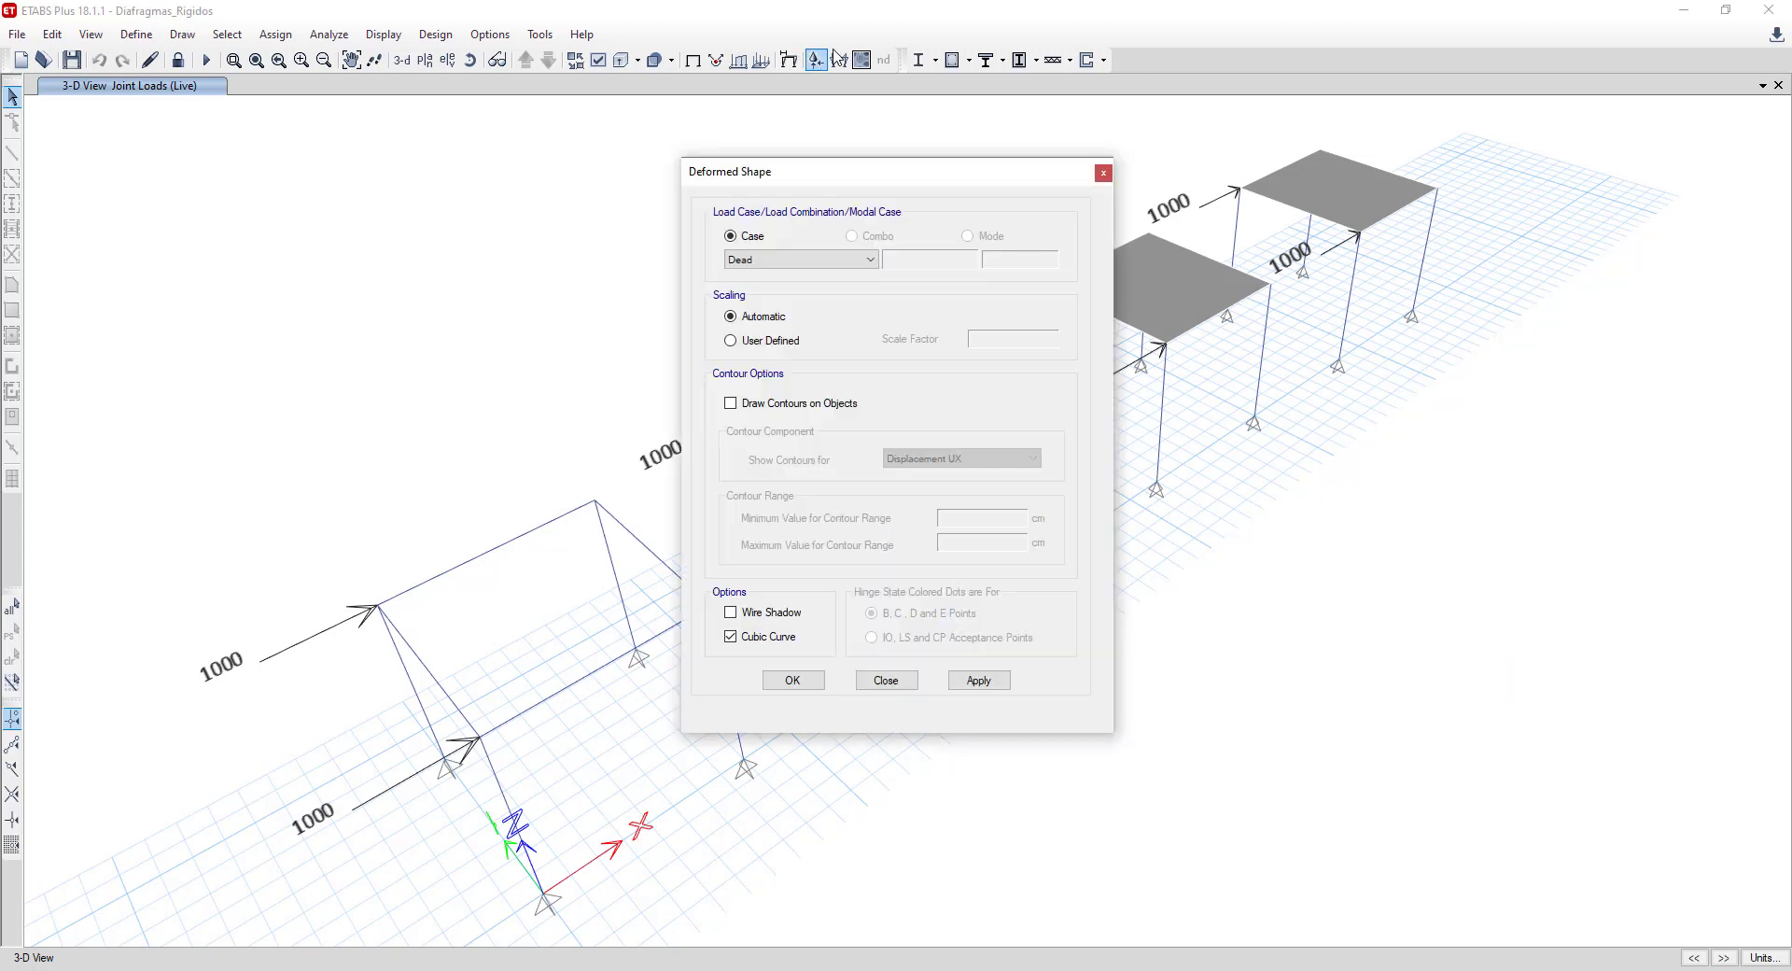
left_click(1102, 174)
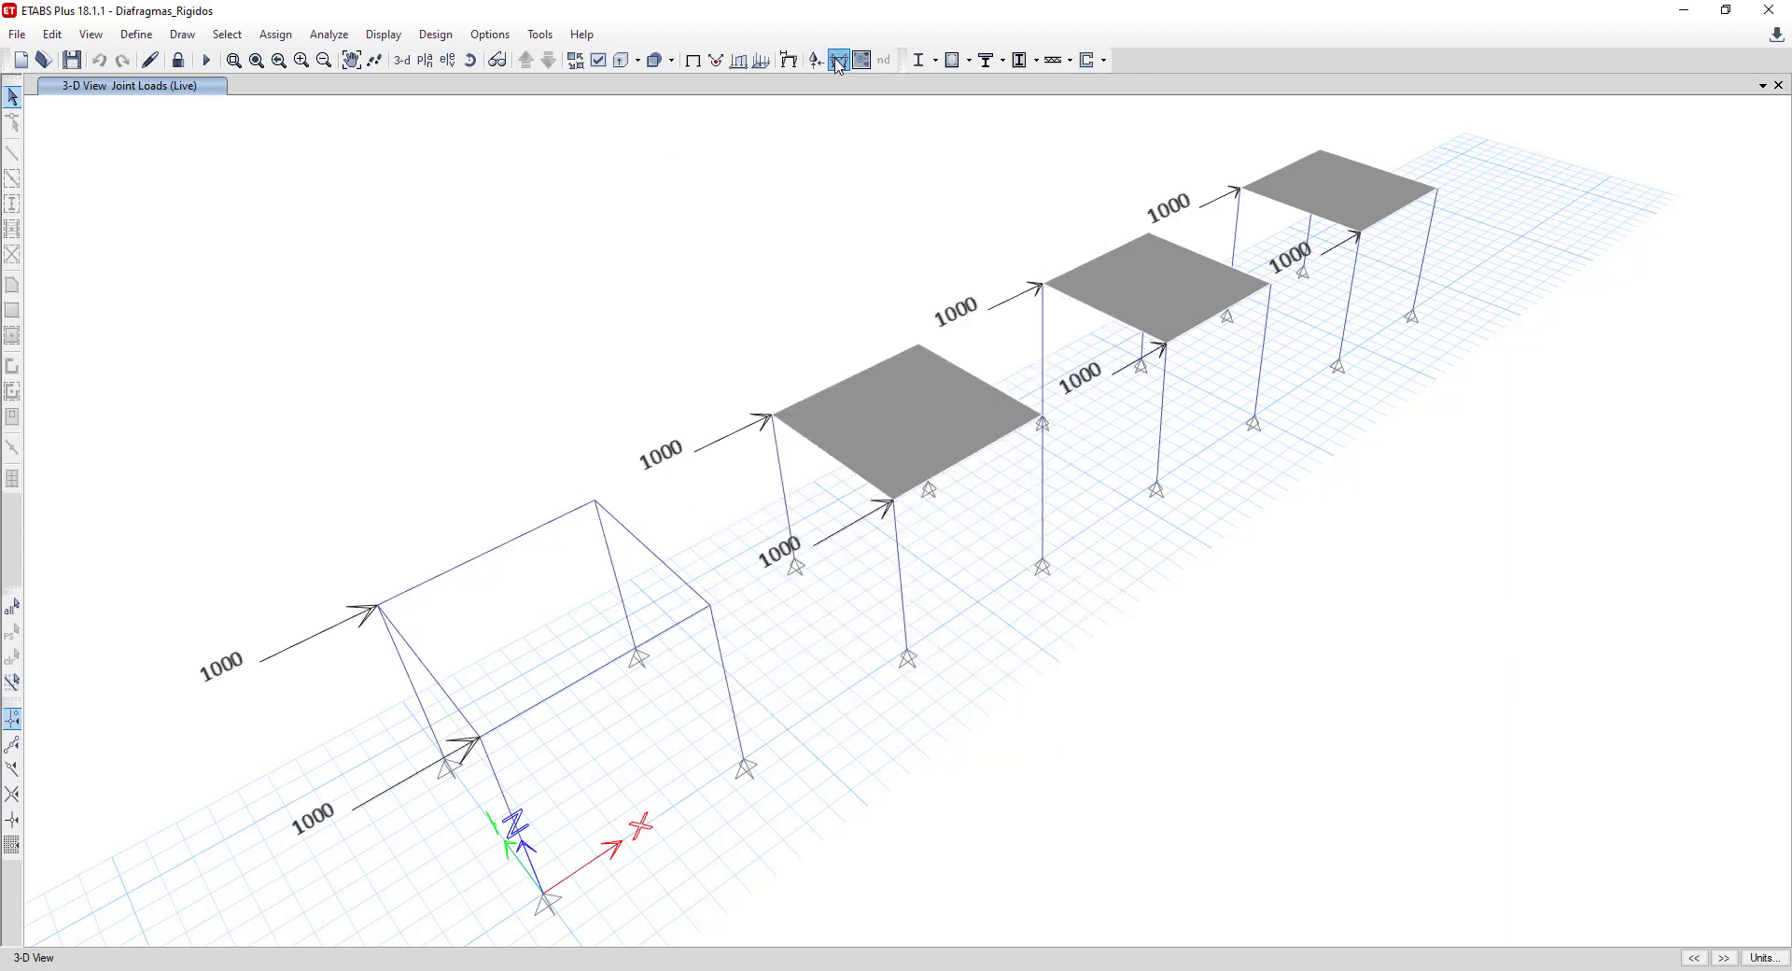
left_click(838, 59)
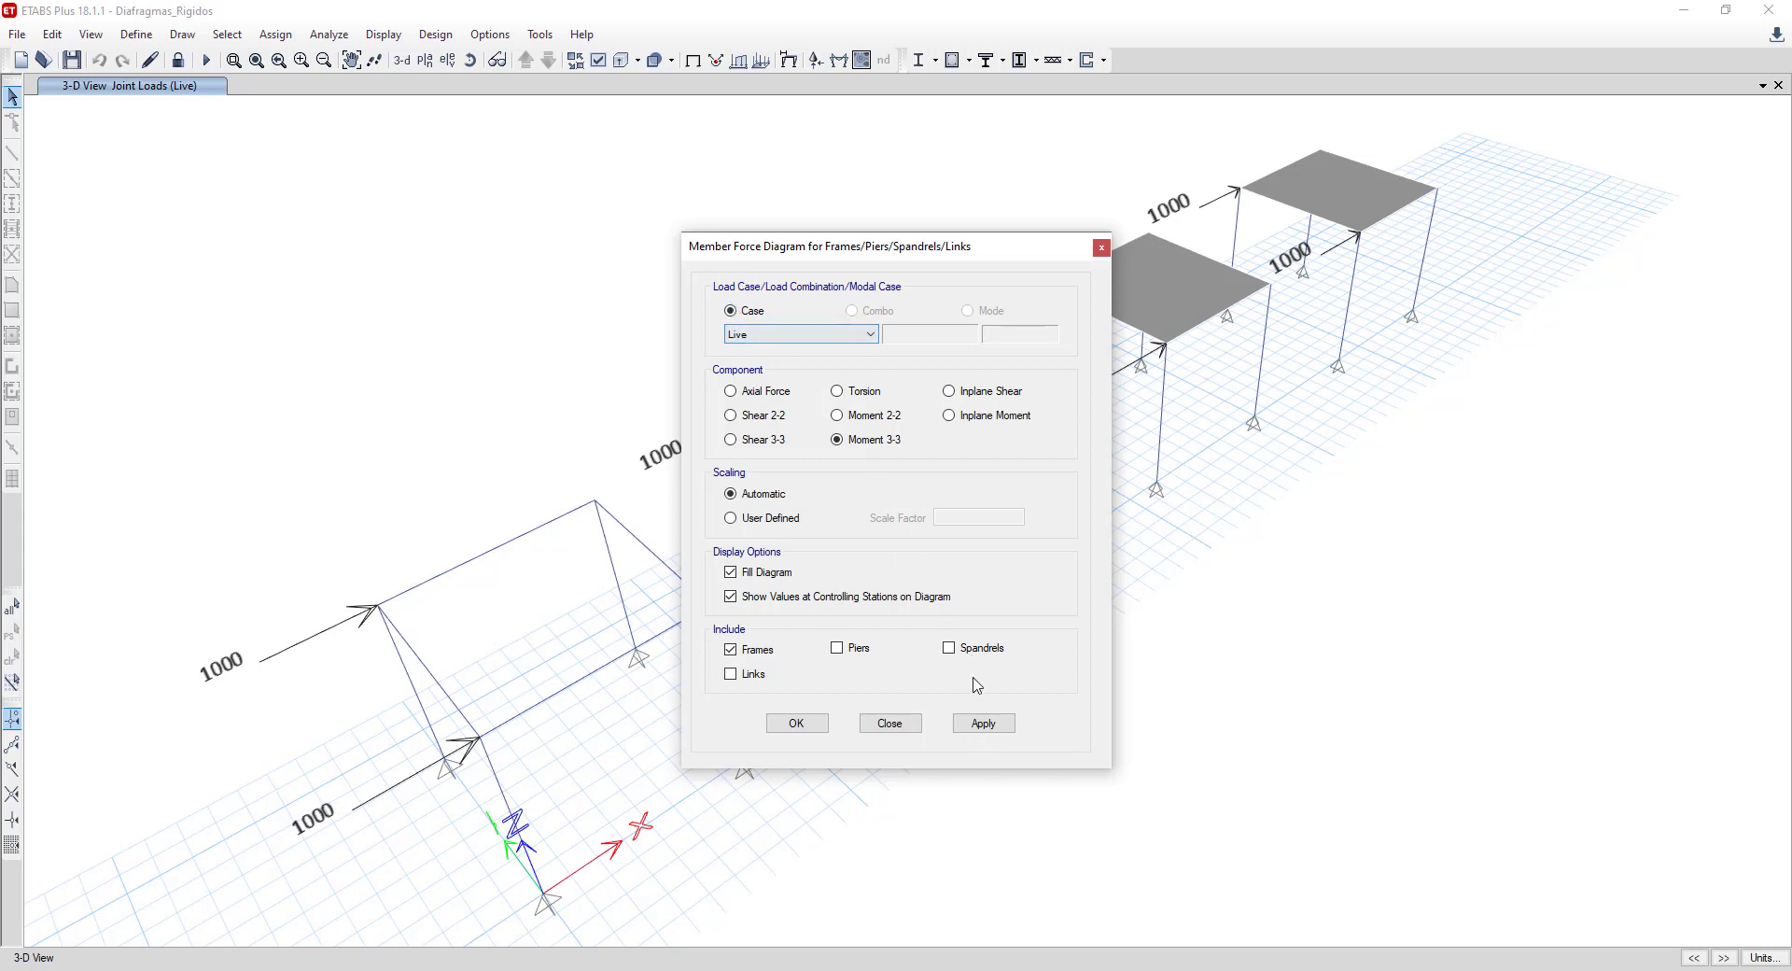
left_click(984, 726)
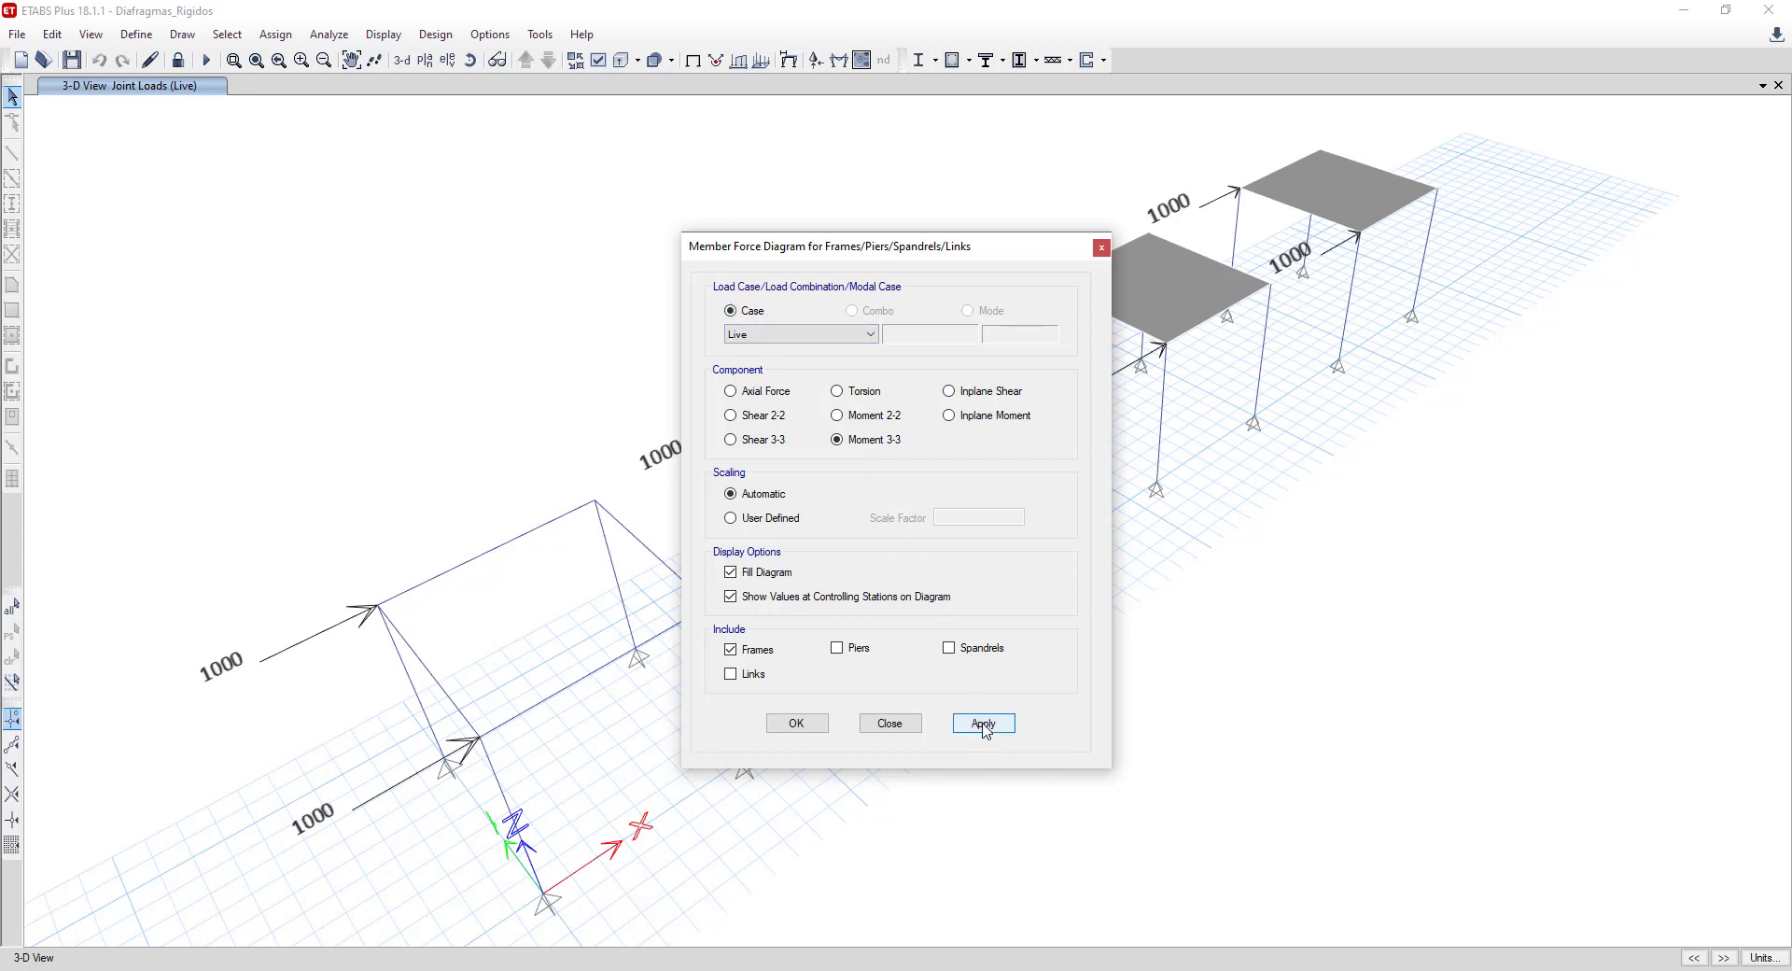
left_click(818, 726)
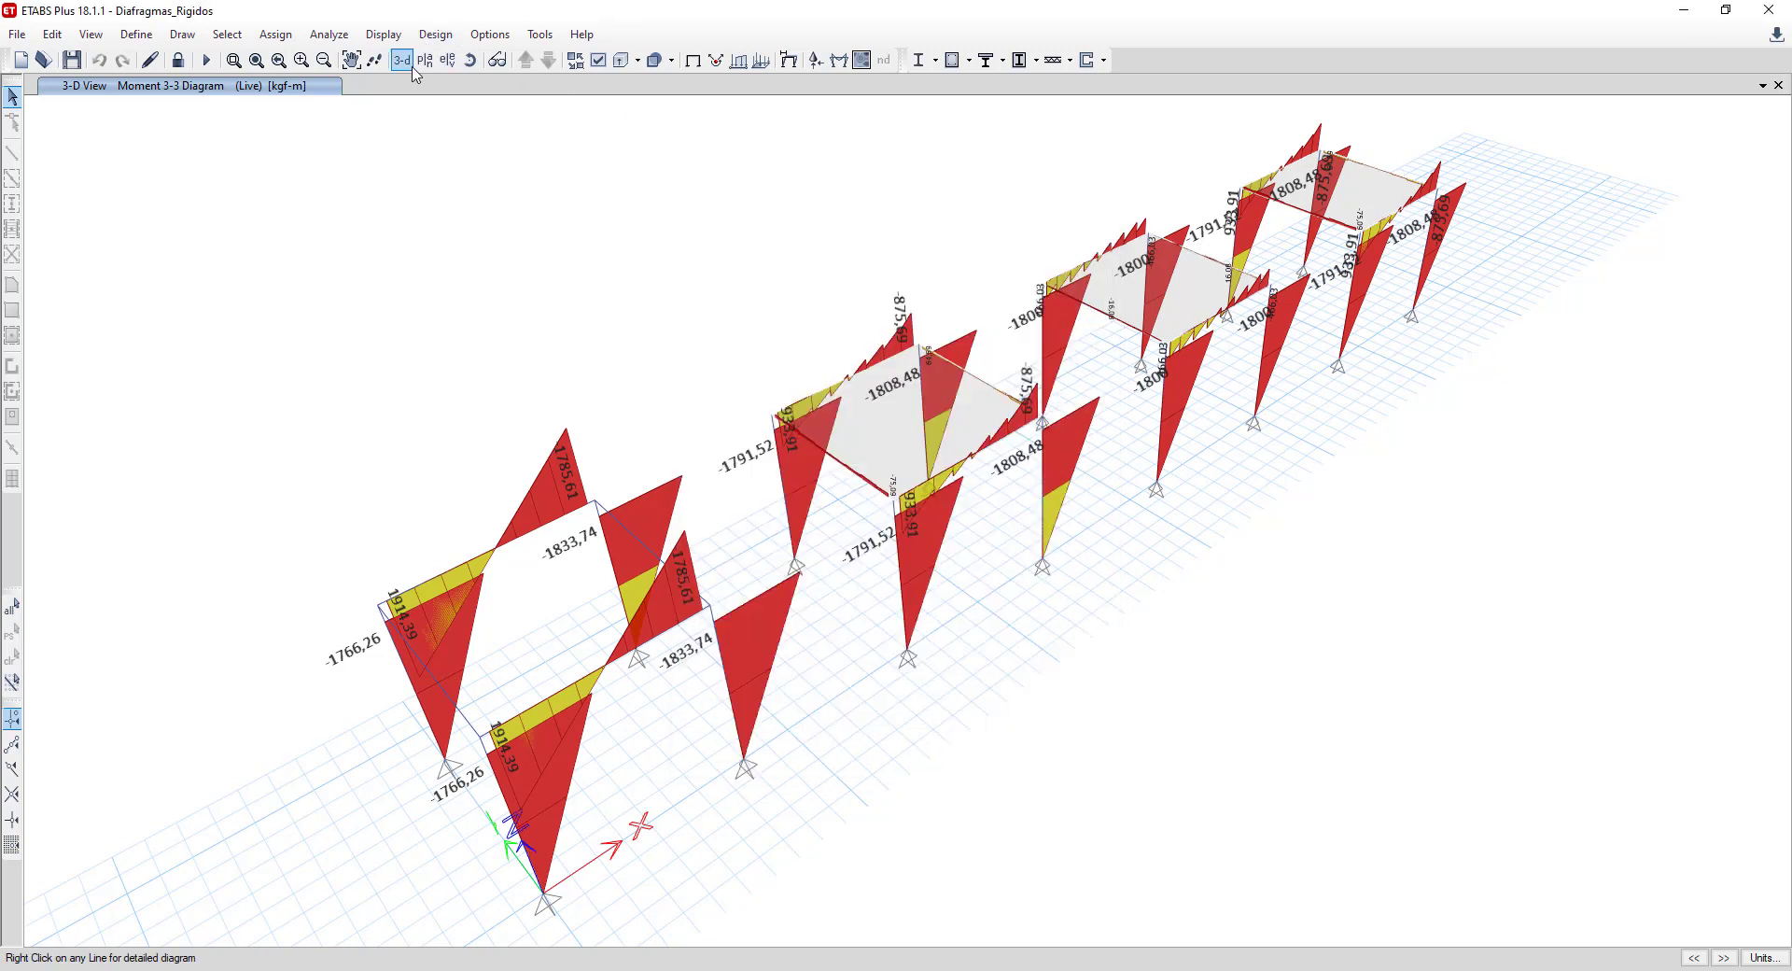
Switch from the 3D view to the elevation at grid line 1.
left_click(447, 59)
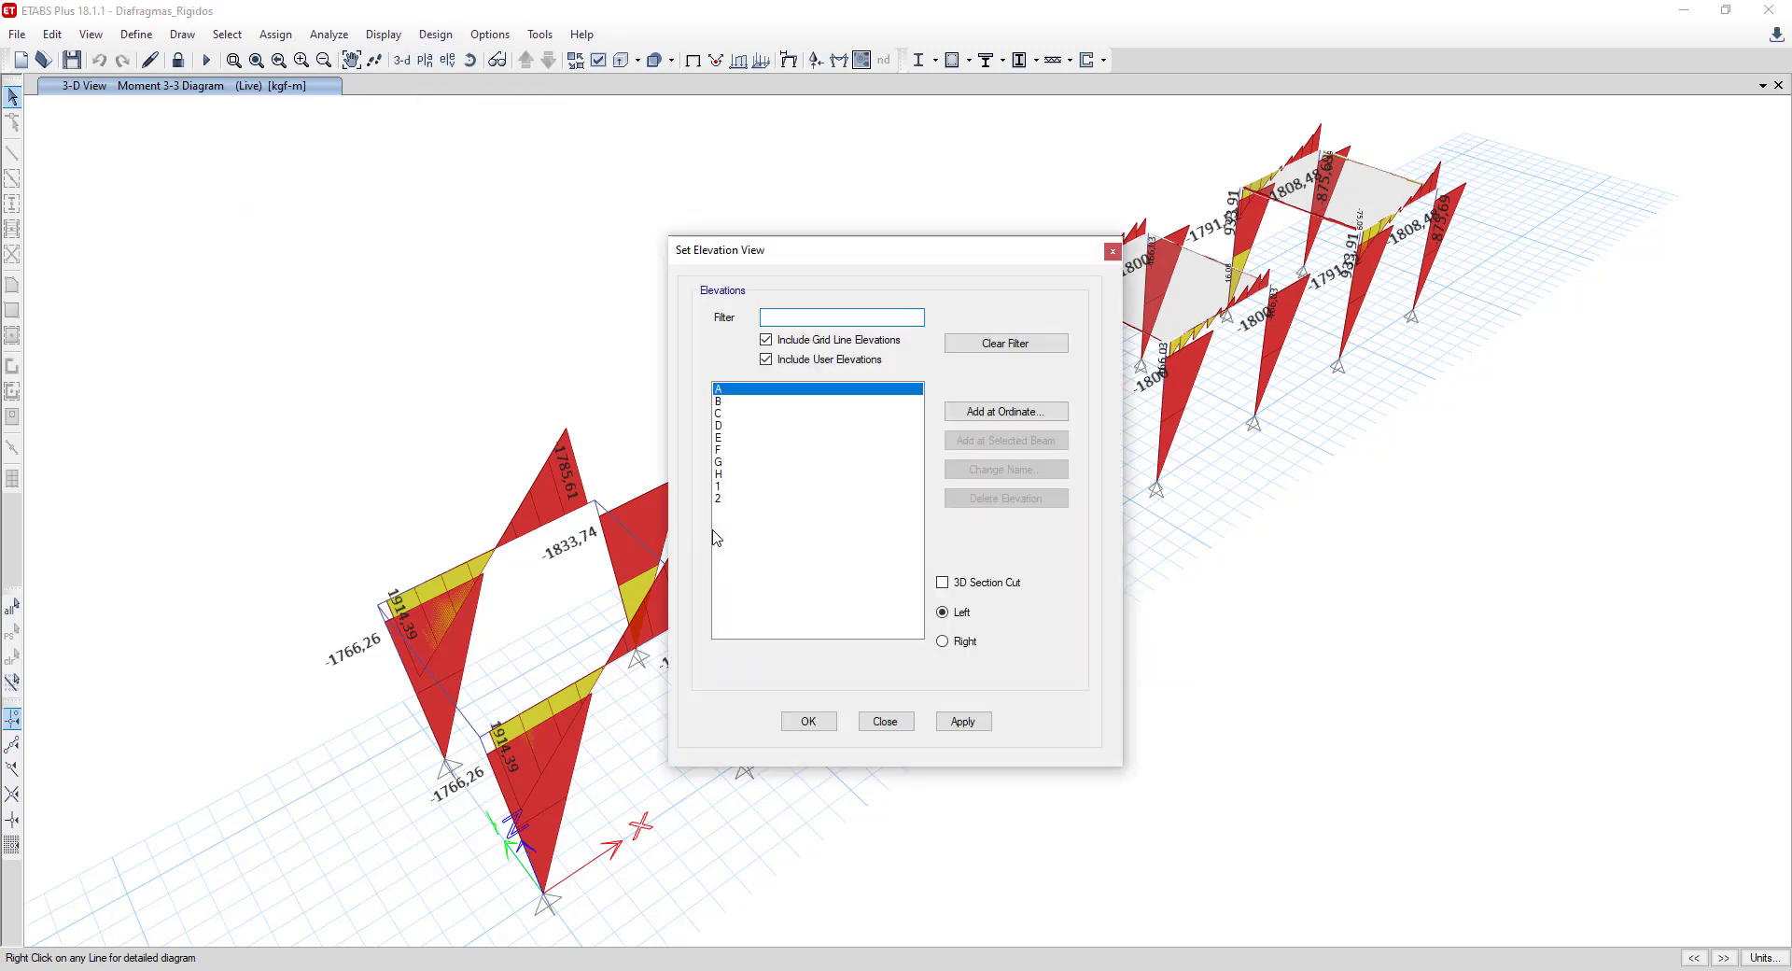
left_click(726, 486)
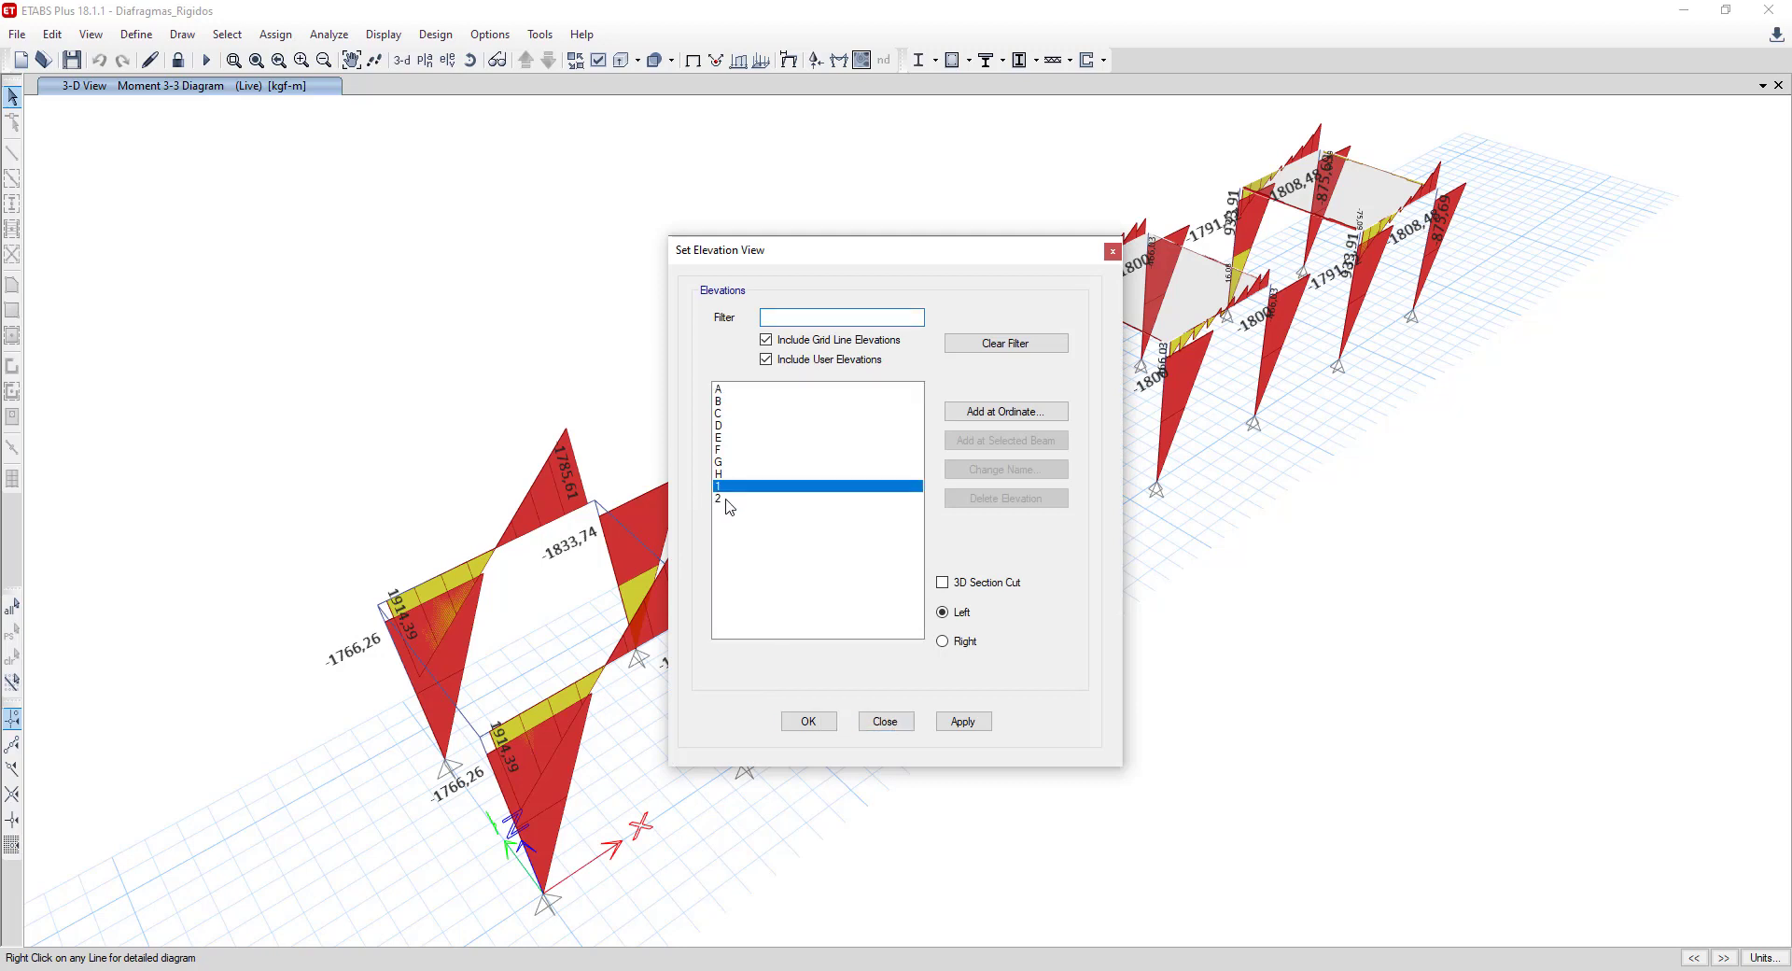
left_click(805, 726)
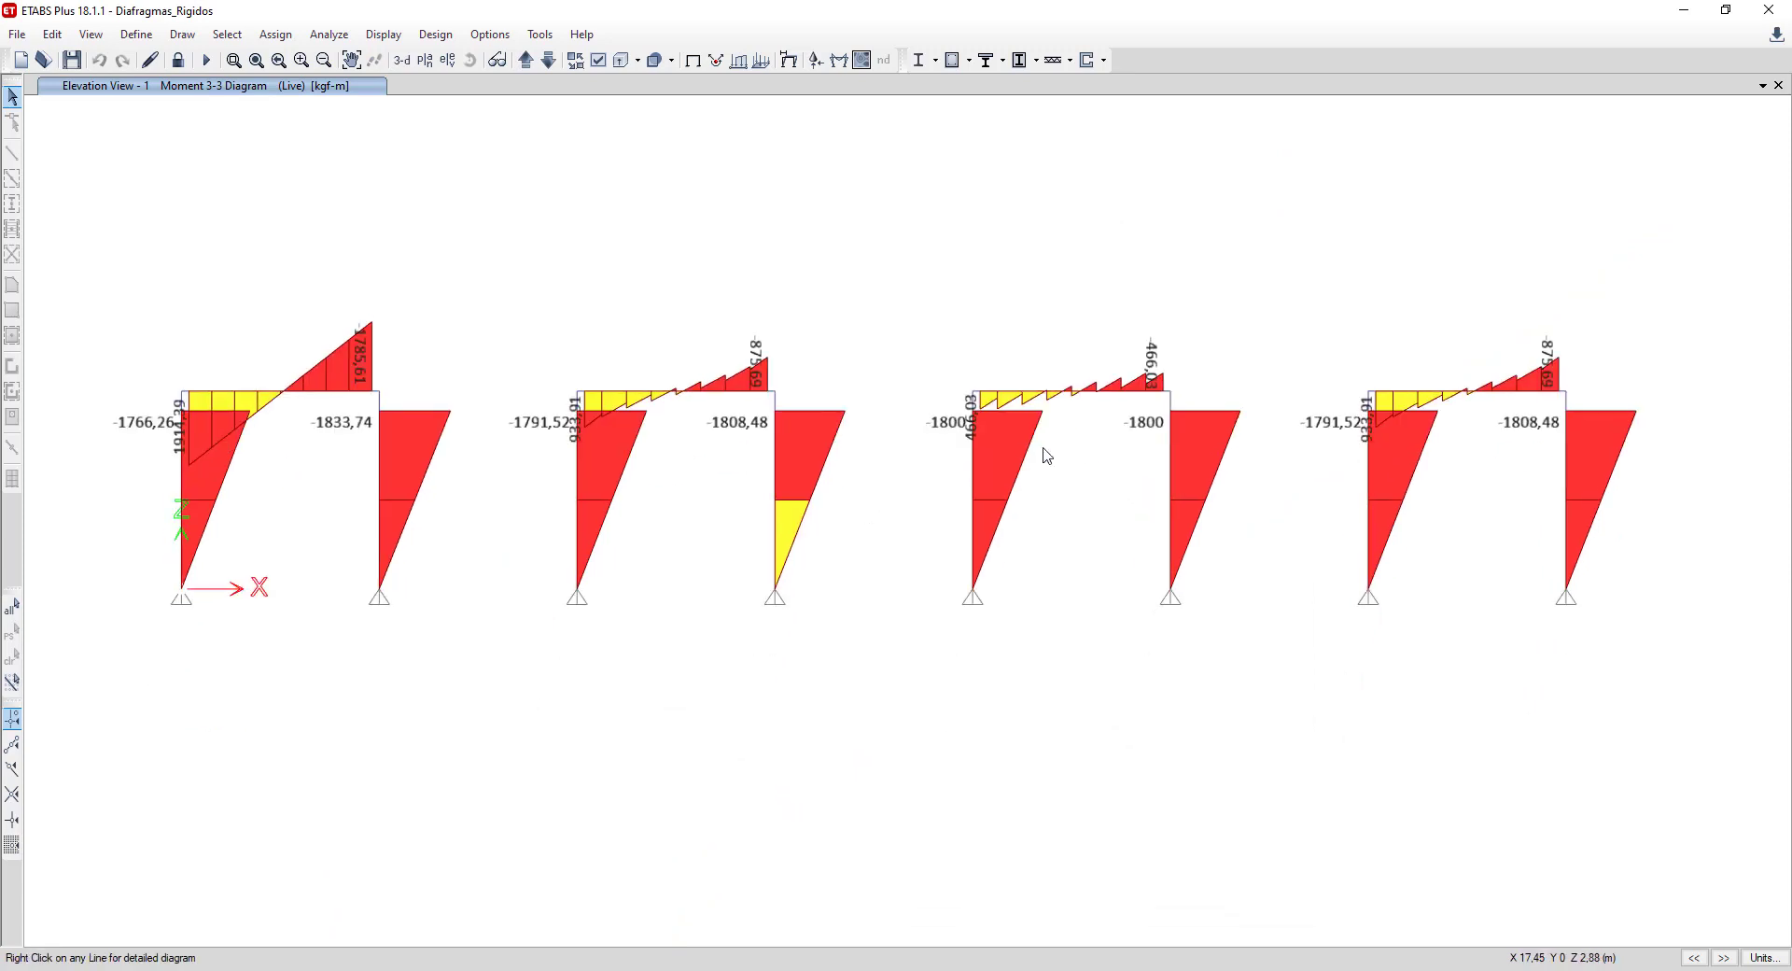
Inspect the Live shear and moment diagrams of the left columns of the third and fourth frames, checking values along the third frame's column.
right_click(976, 471)
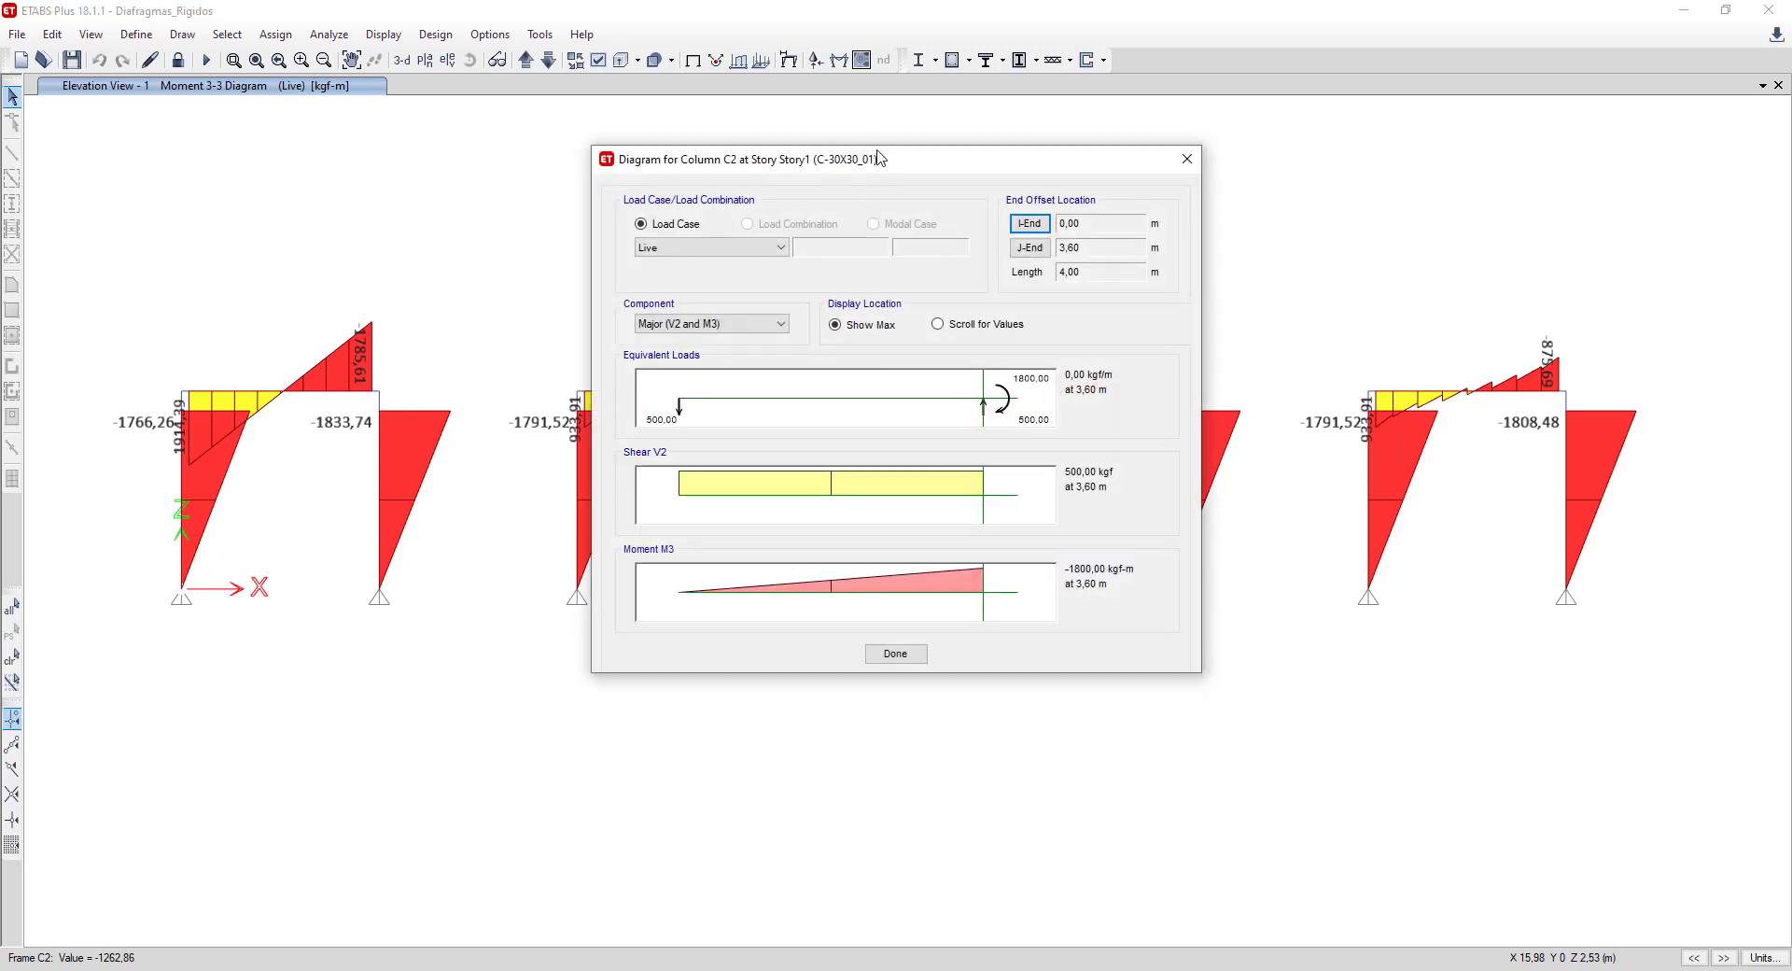
left_click_drag(877, 159, 471, 325)
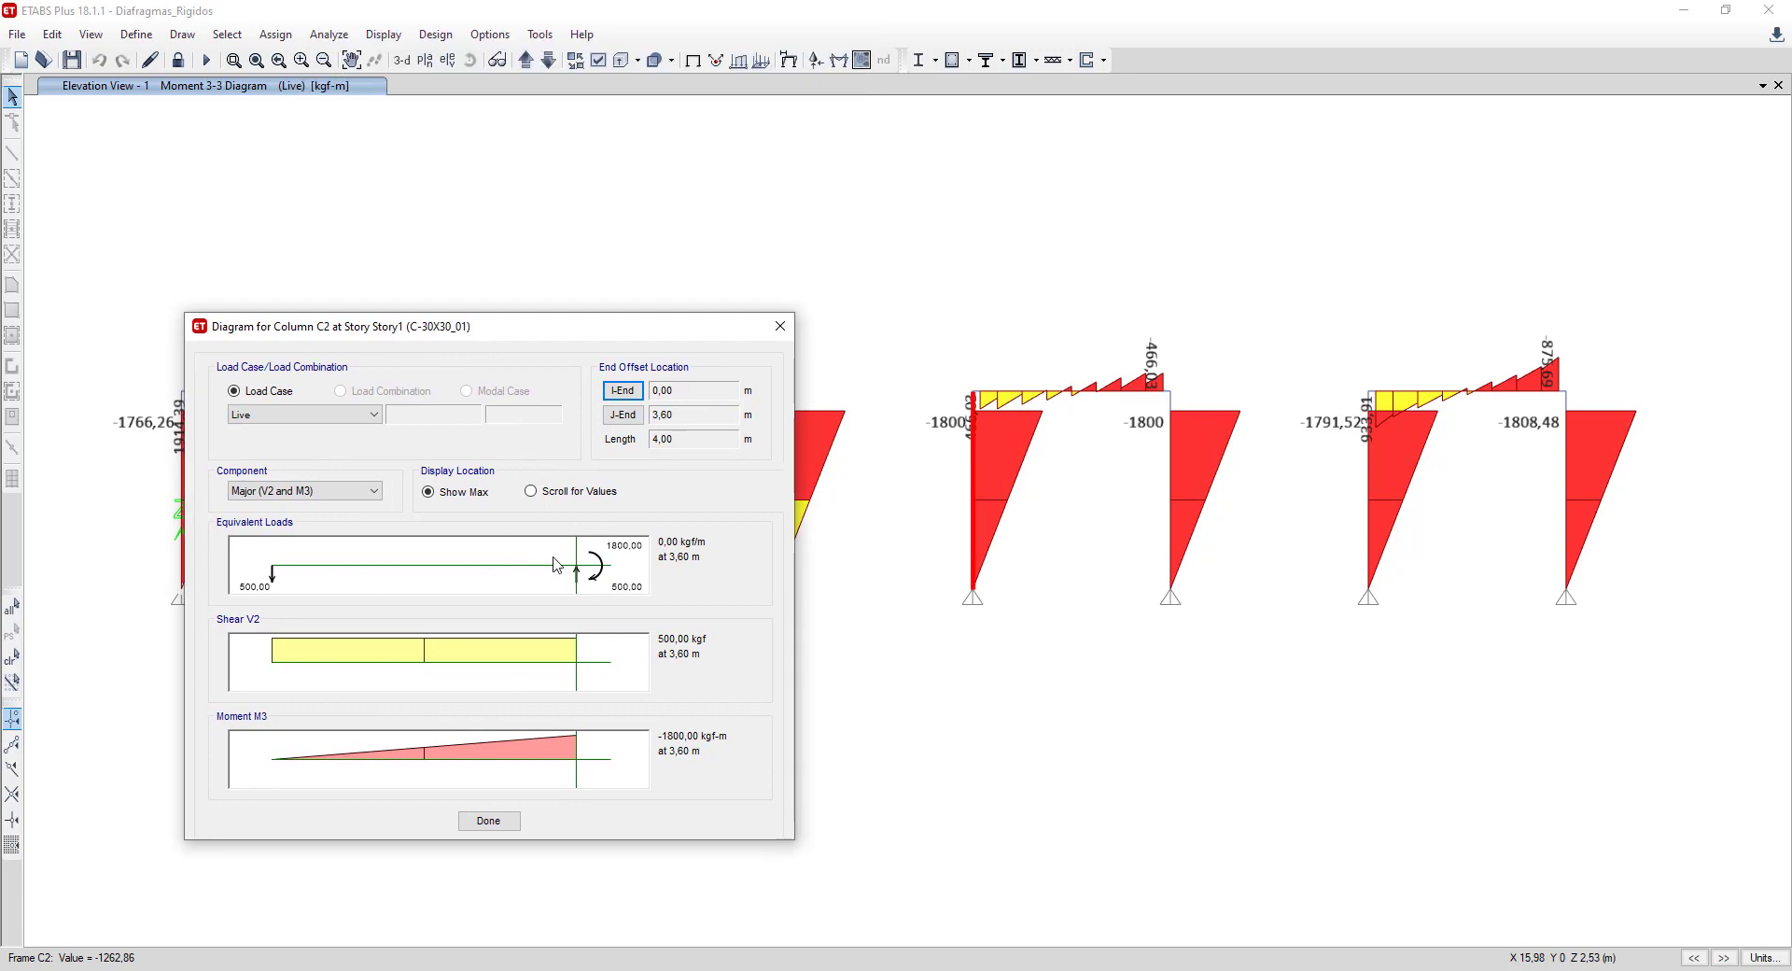
left_click(532, 491)
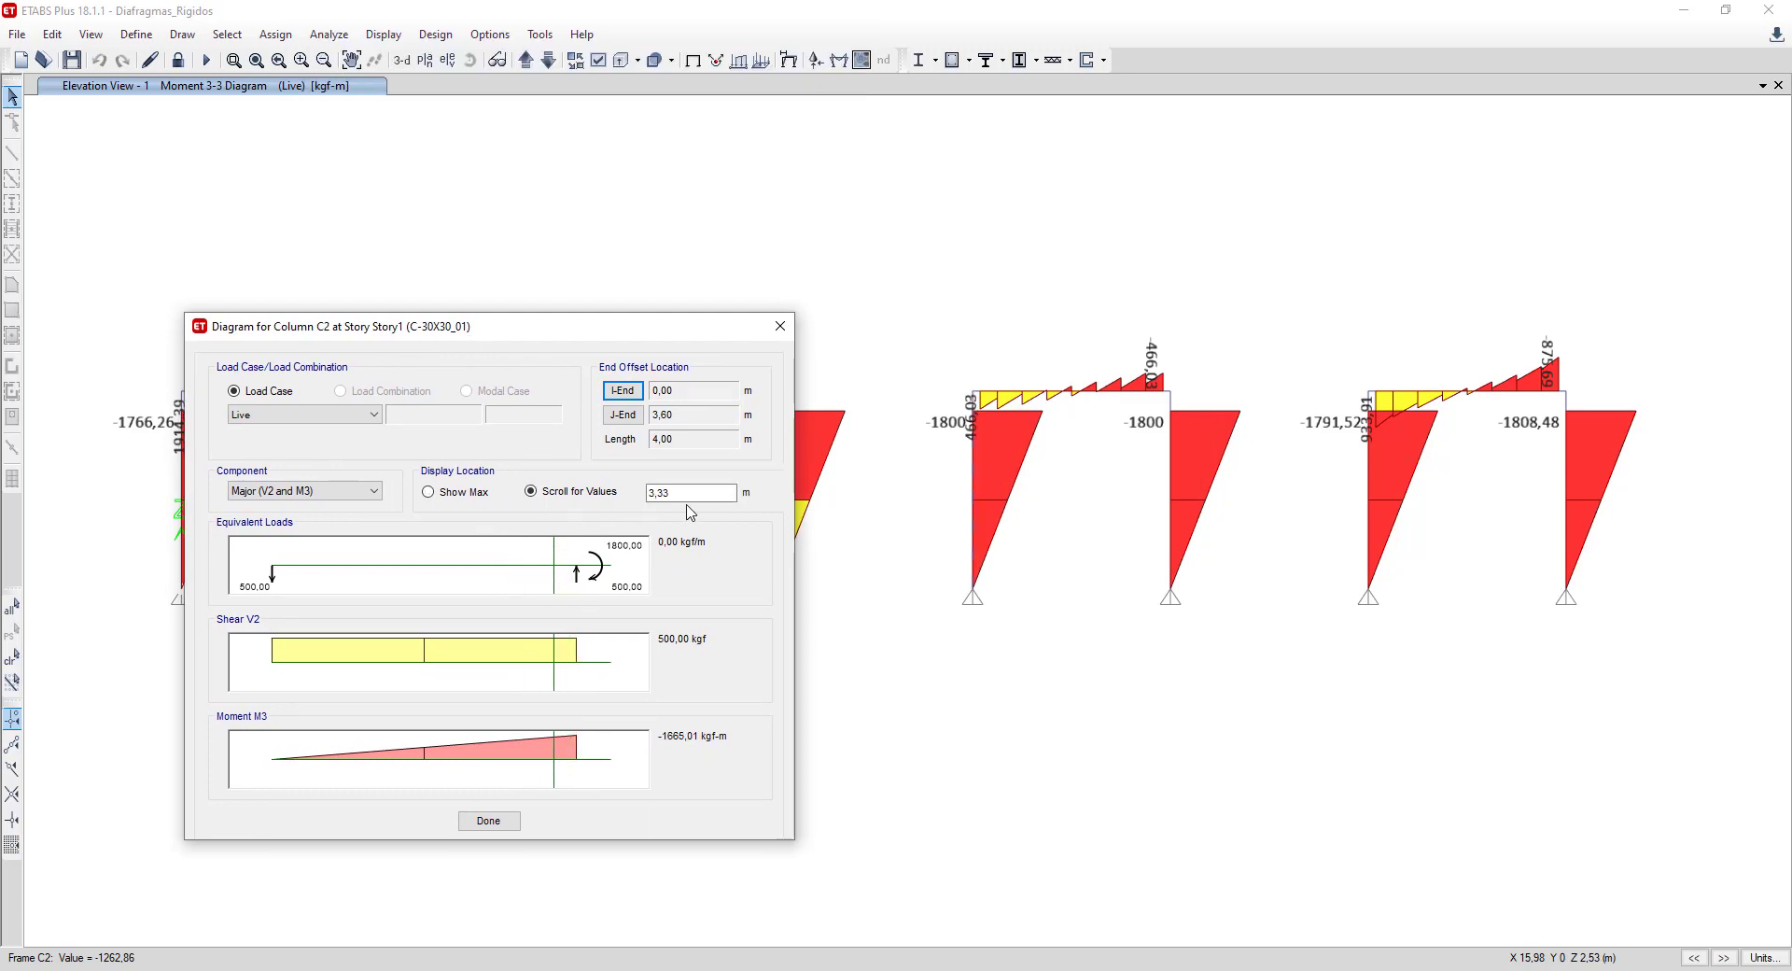
left_click(692, 493)
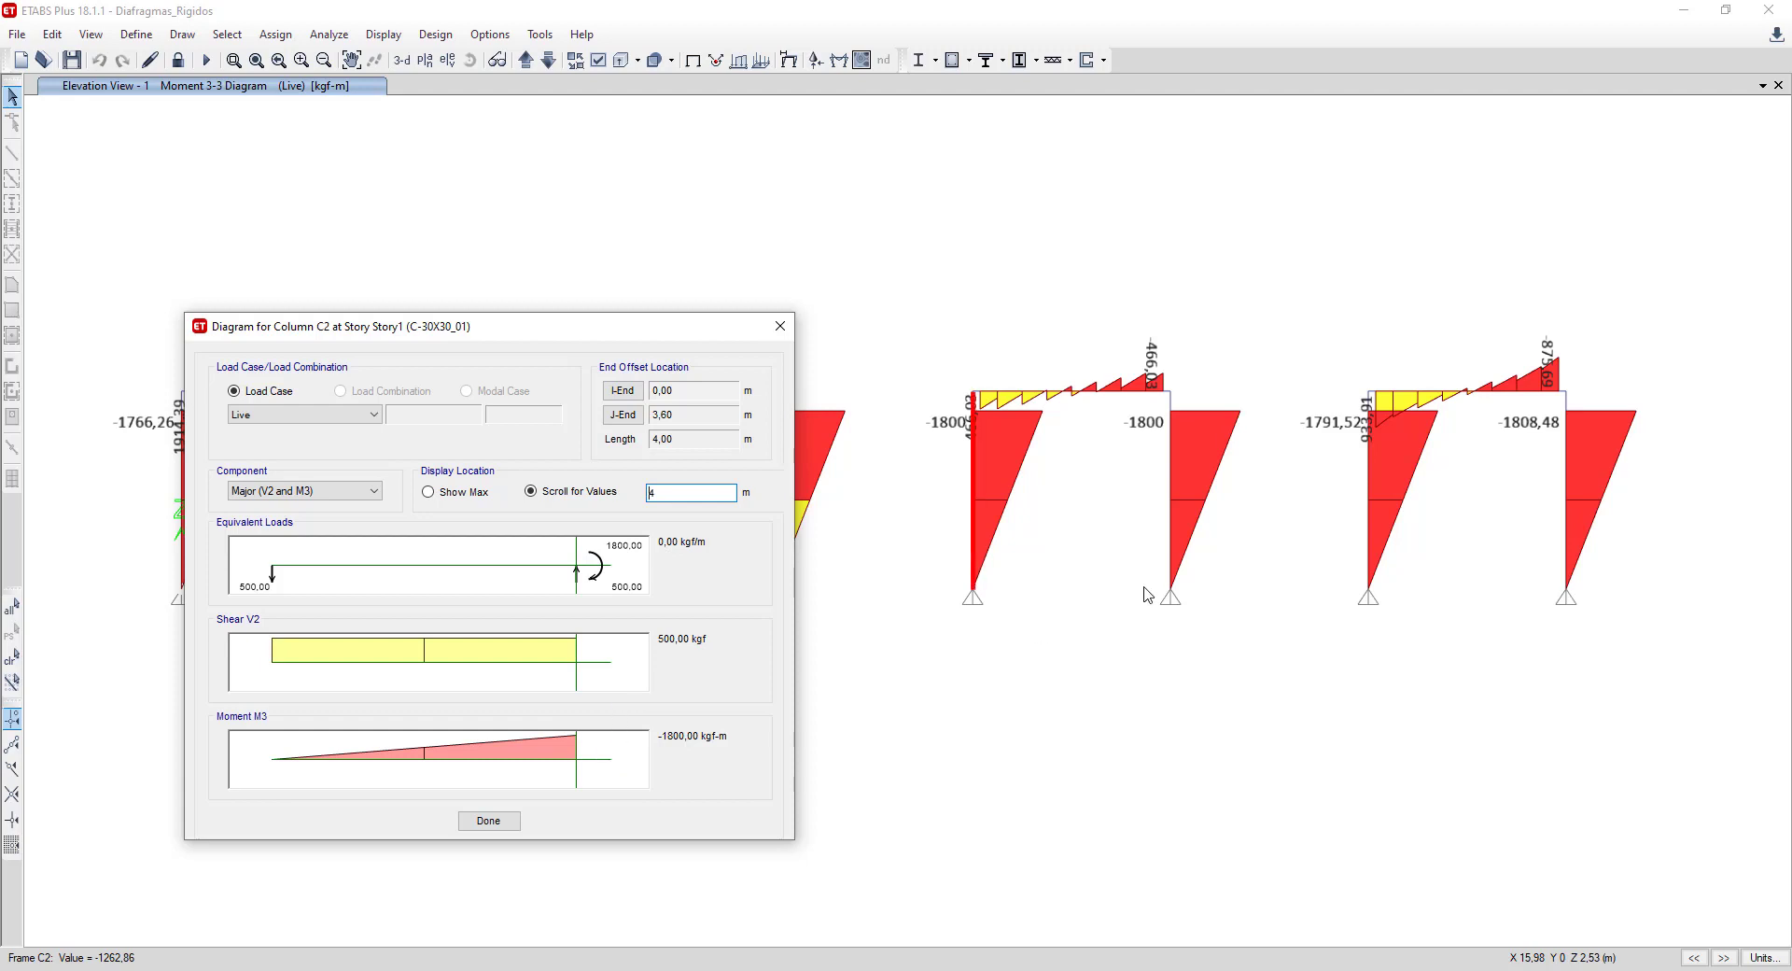
left_click(780, 326)
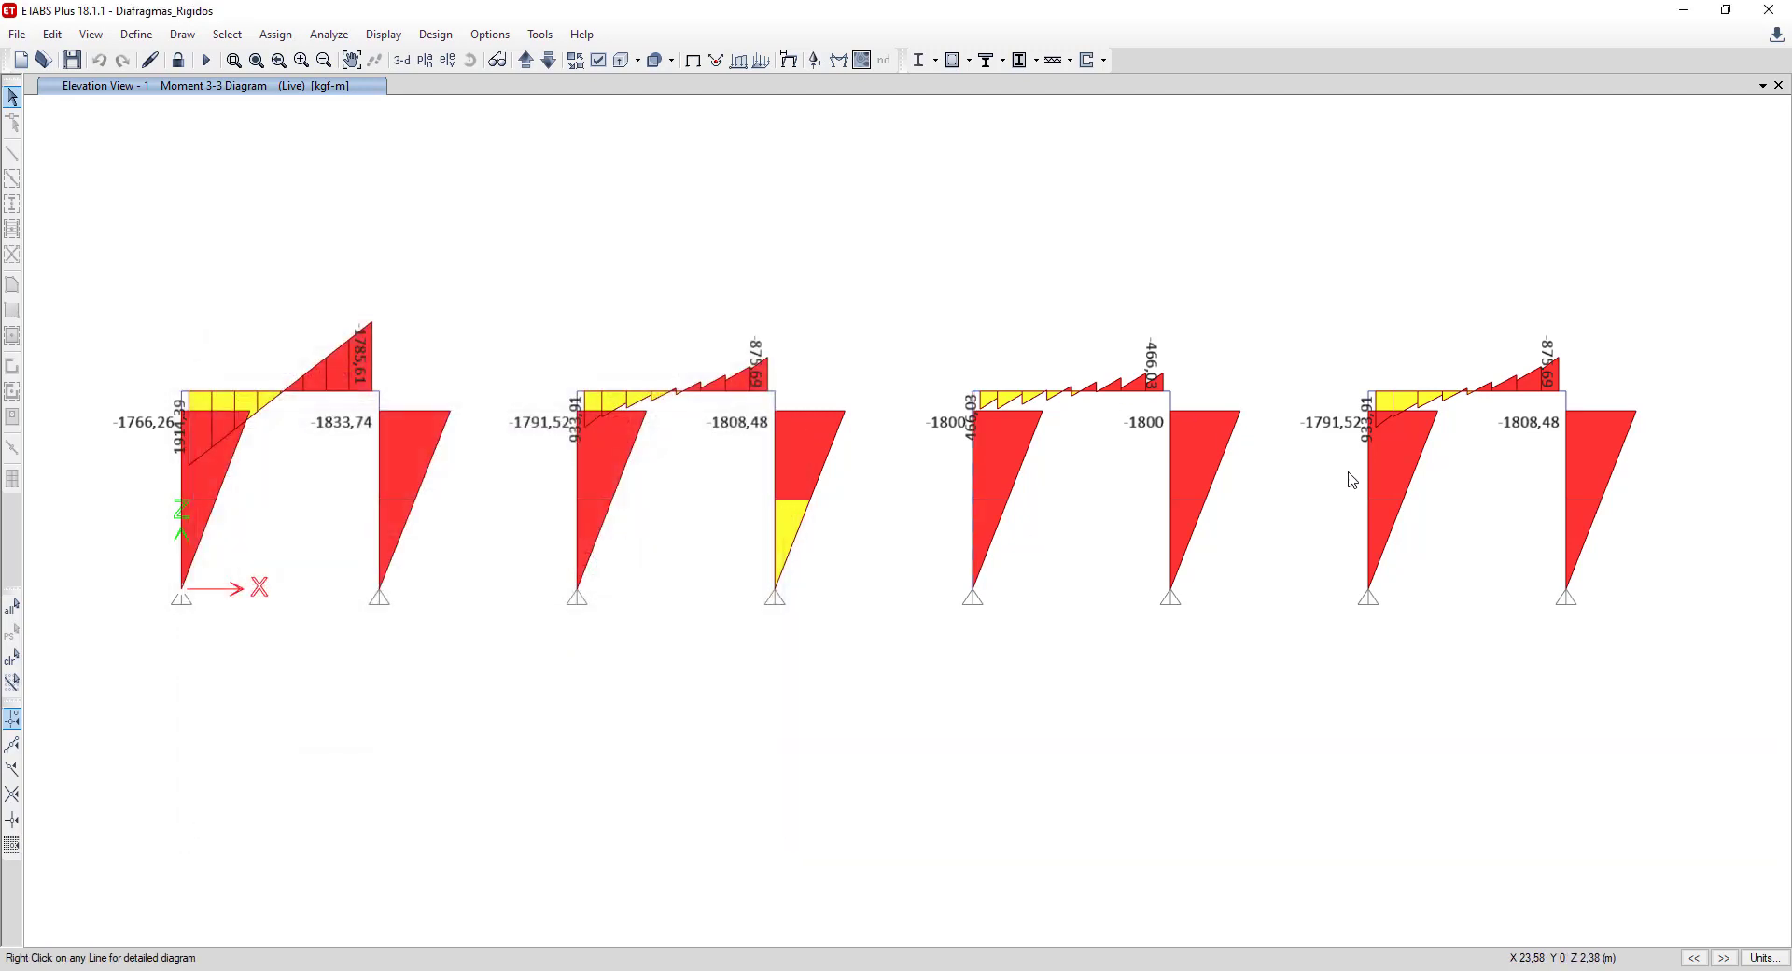
right_click(1369, 477)
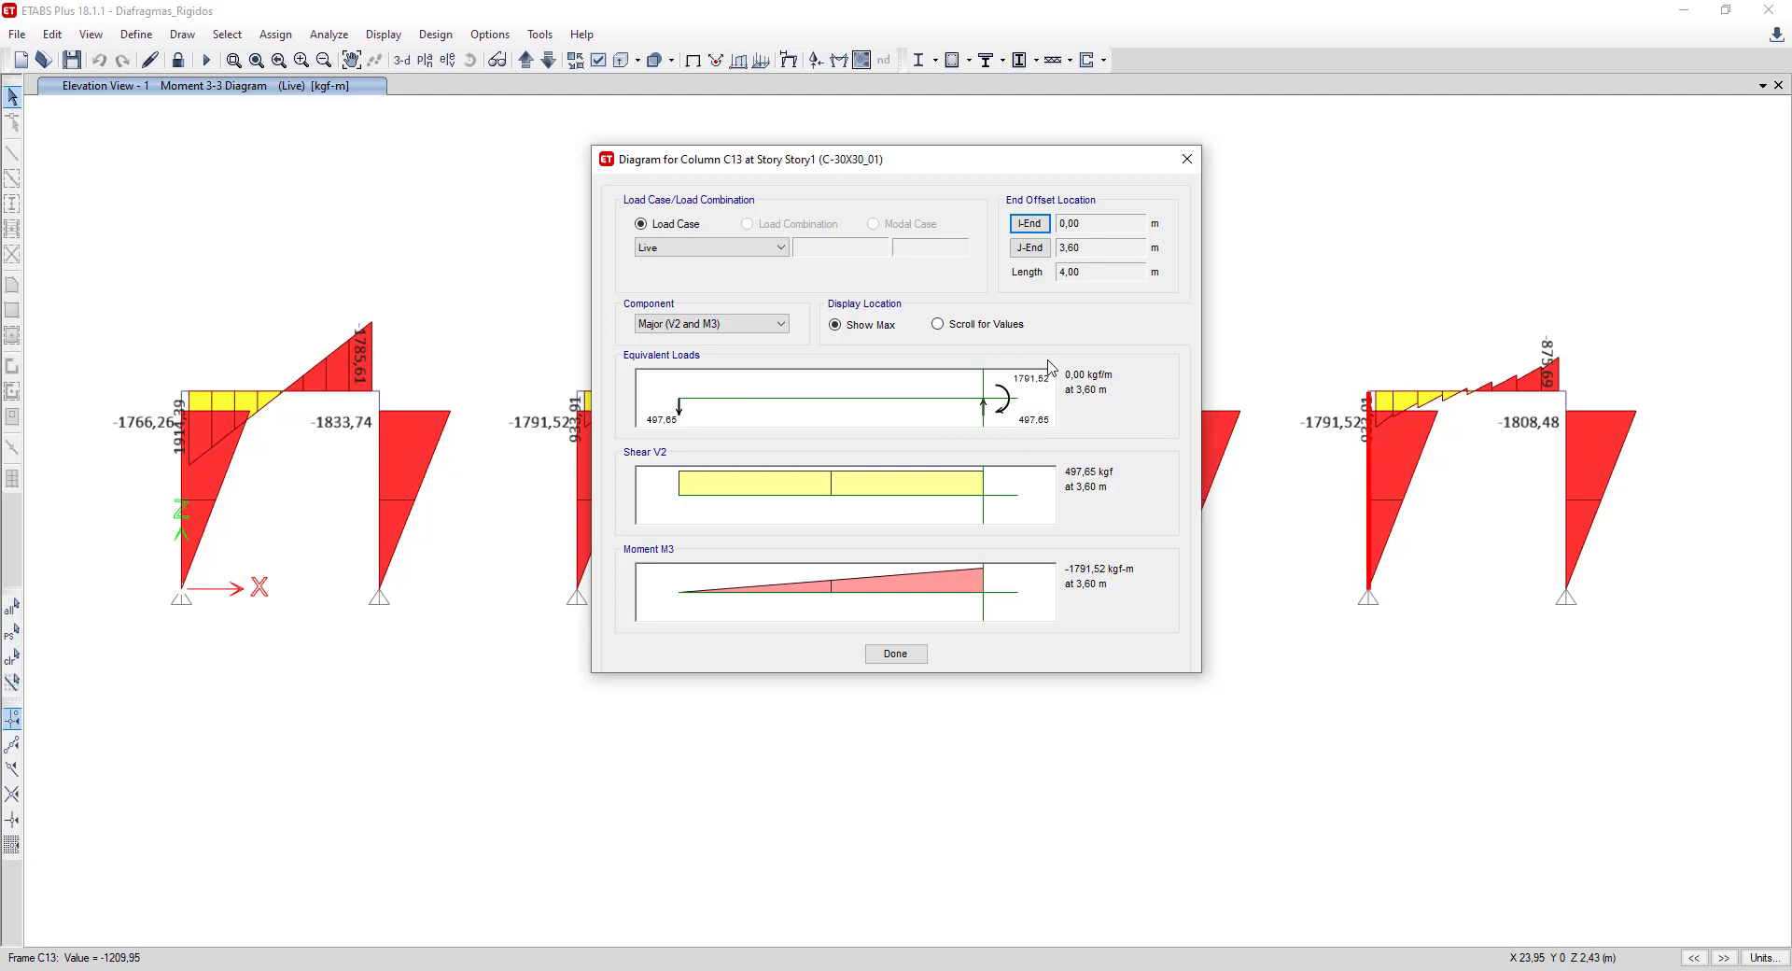
left_click(1186, 160)
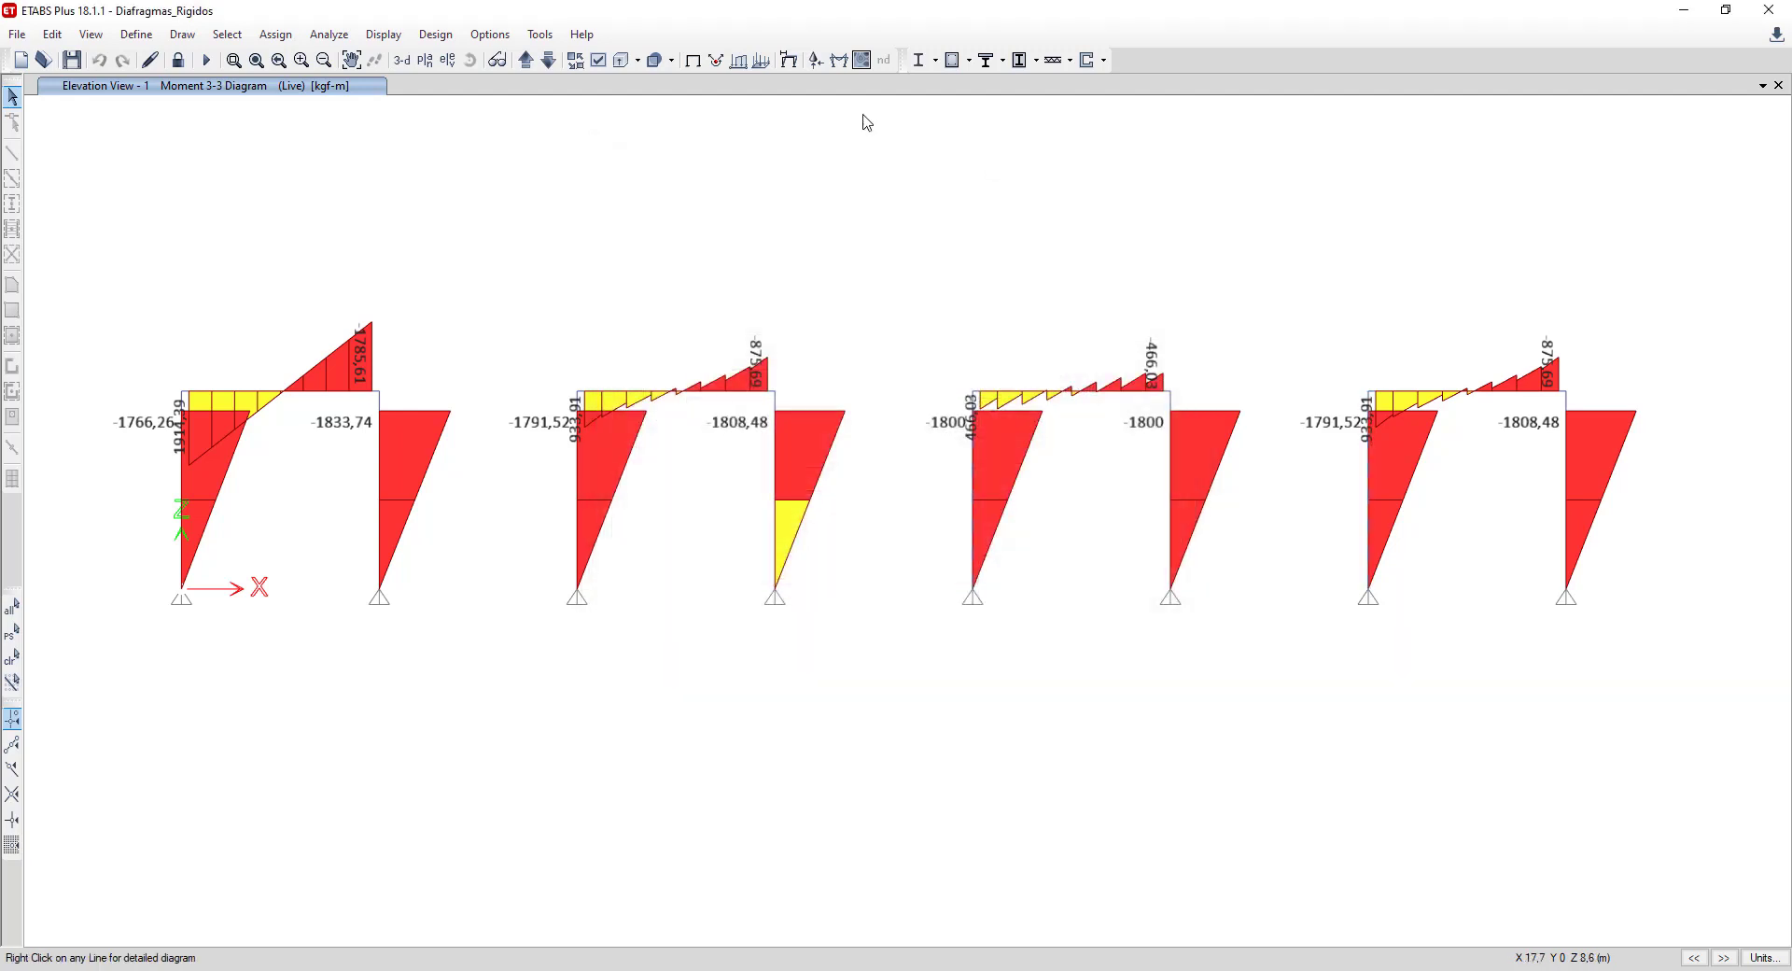
Display the deformed shape for the Live case with automatic scaling in the elevation view.
left_click(789, 60)
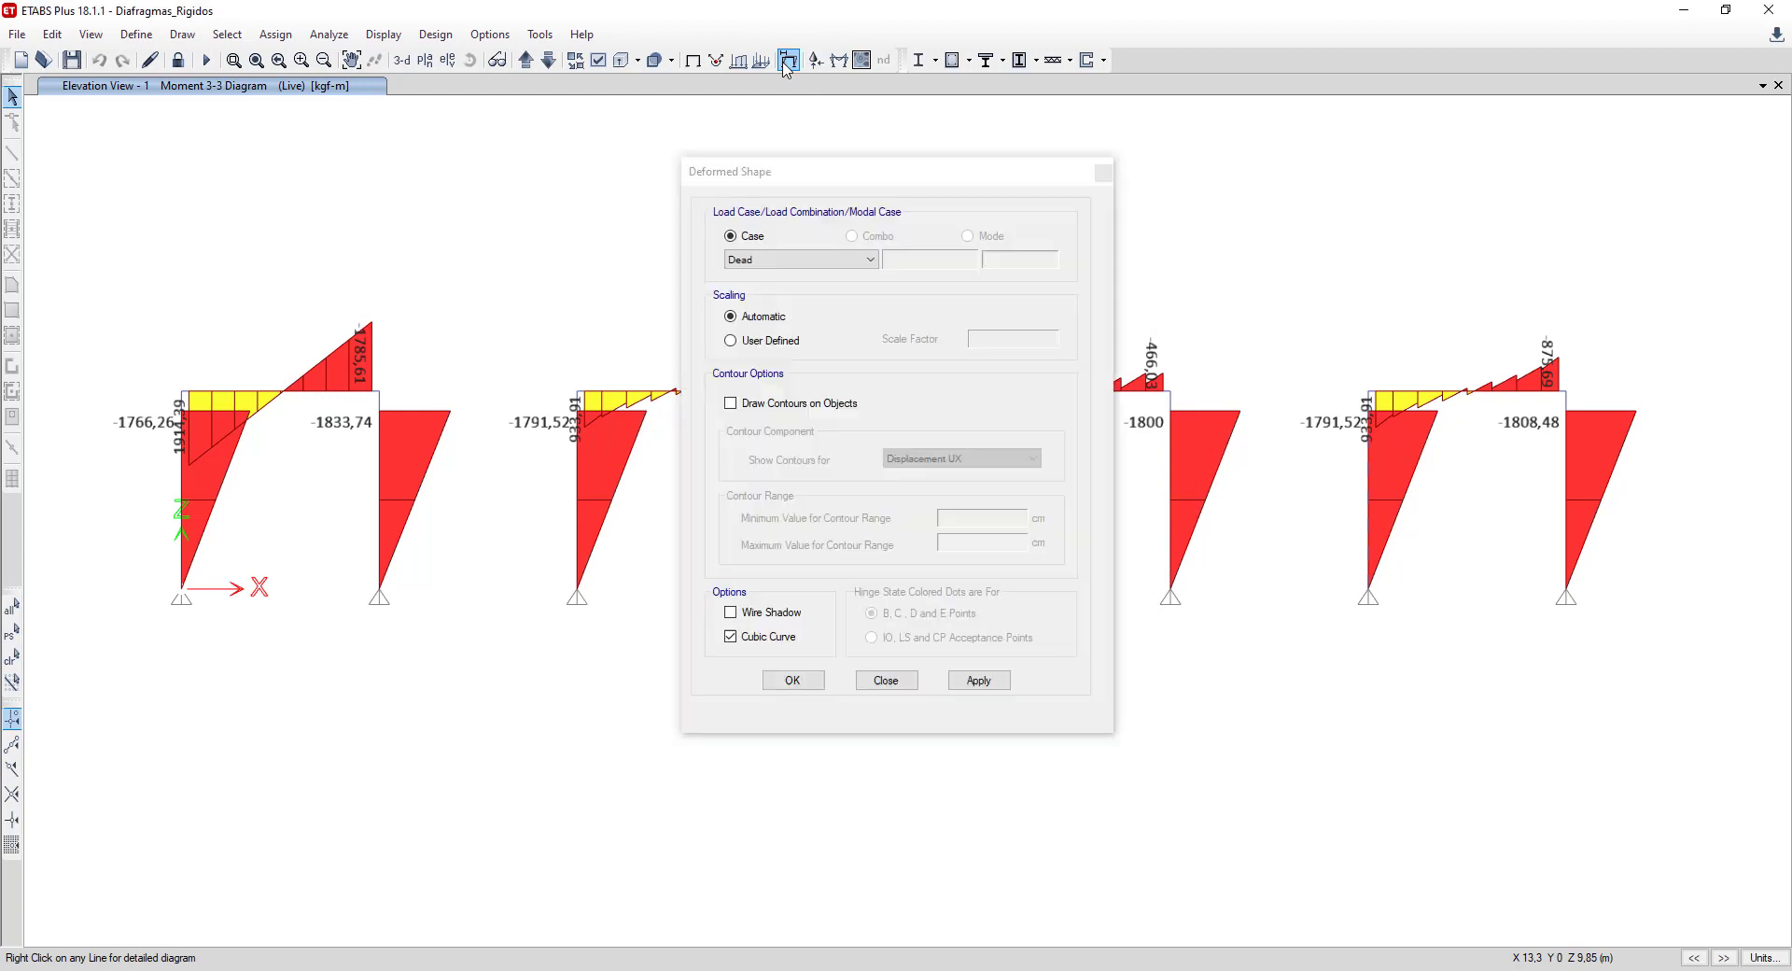
left_click(847, 262)
left_click(747, 282)
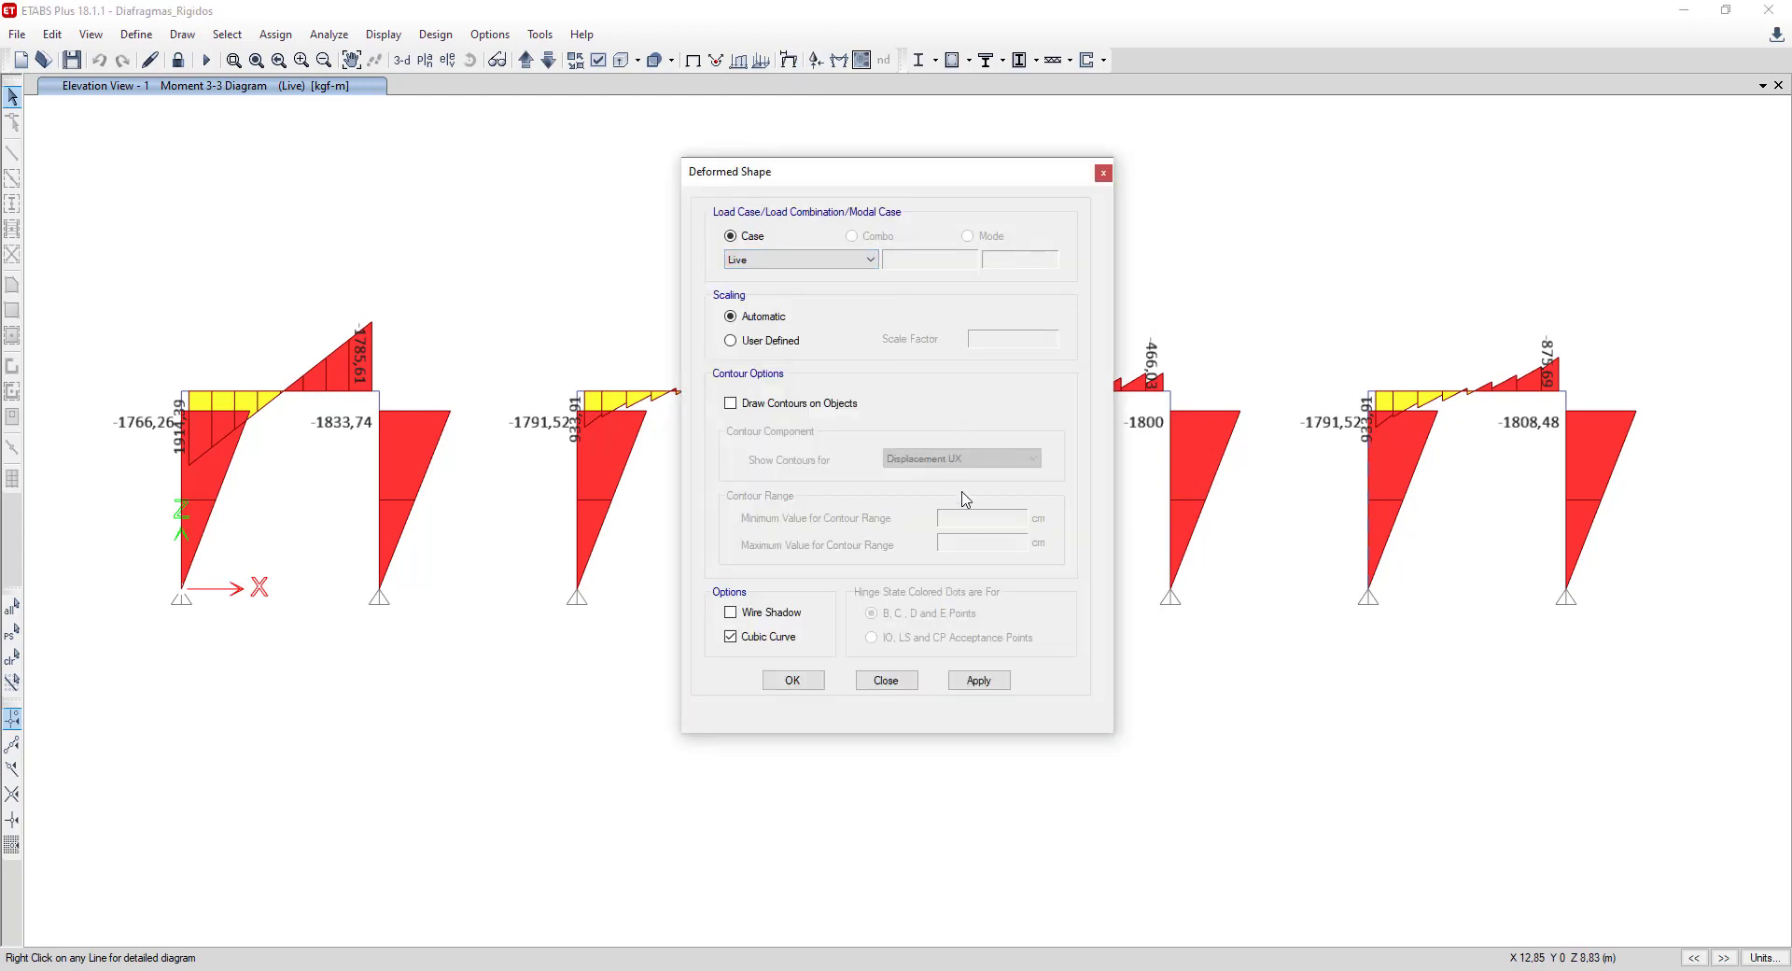
left_click(978, 680)
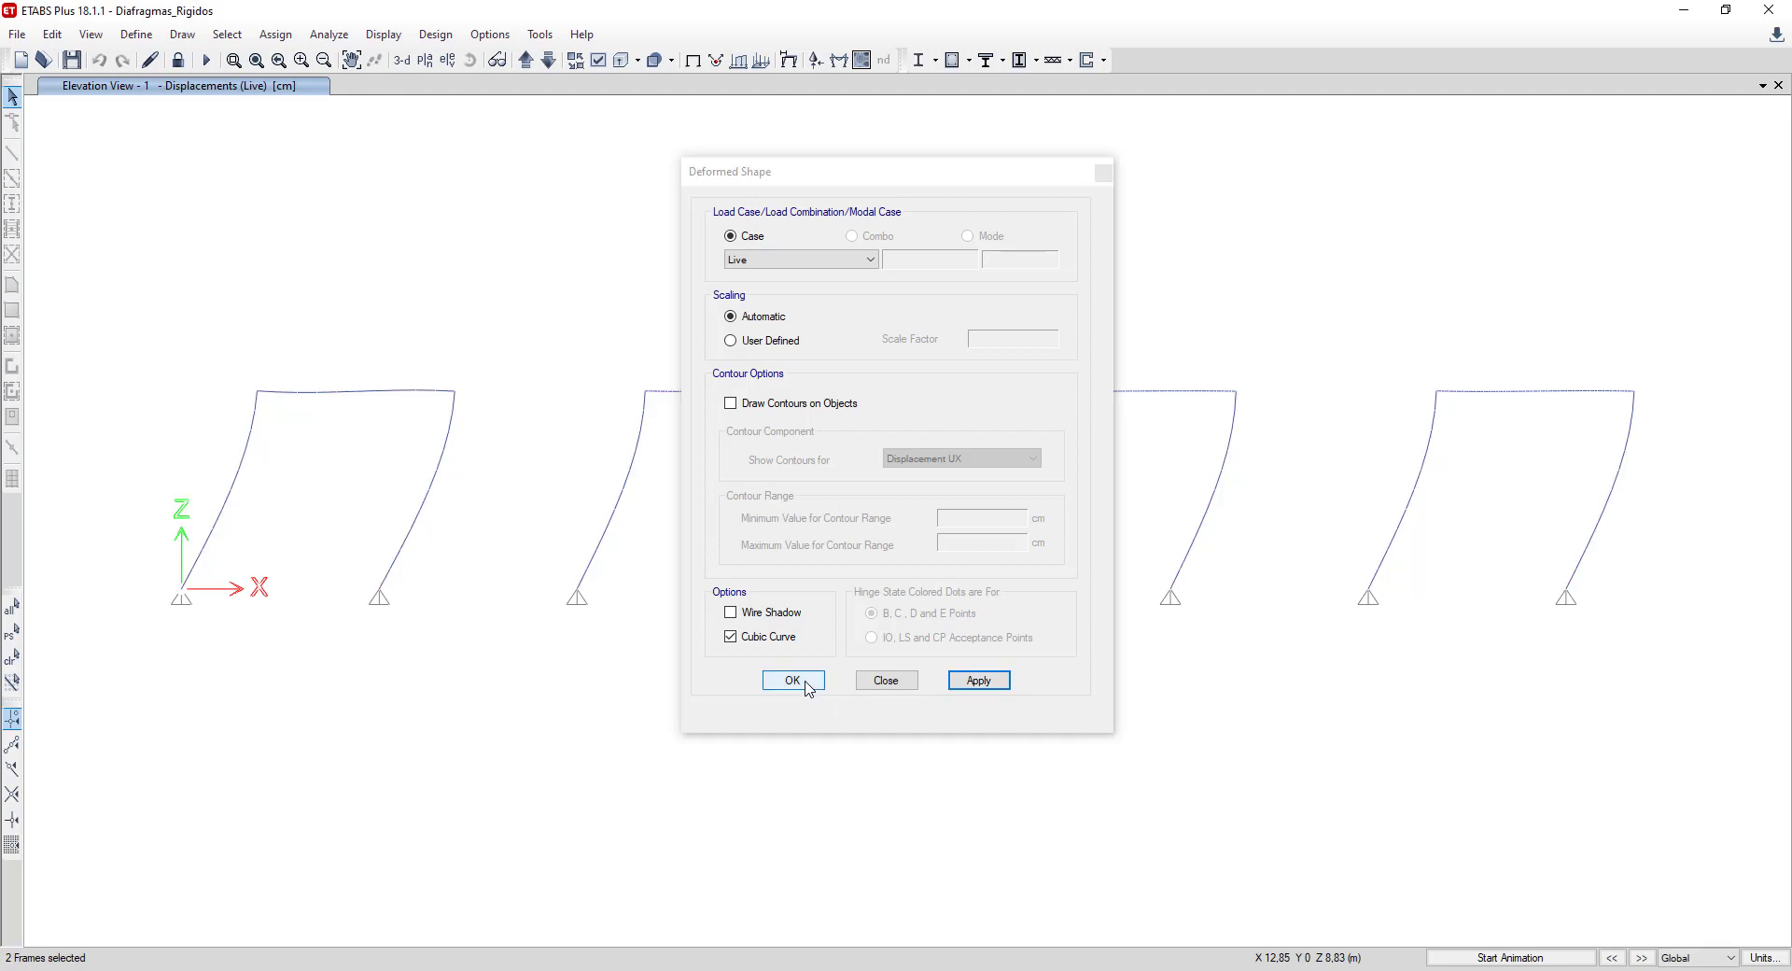
left_click(808, 682)
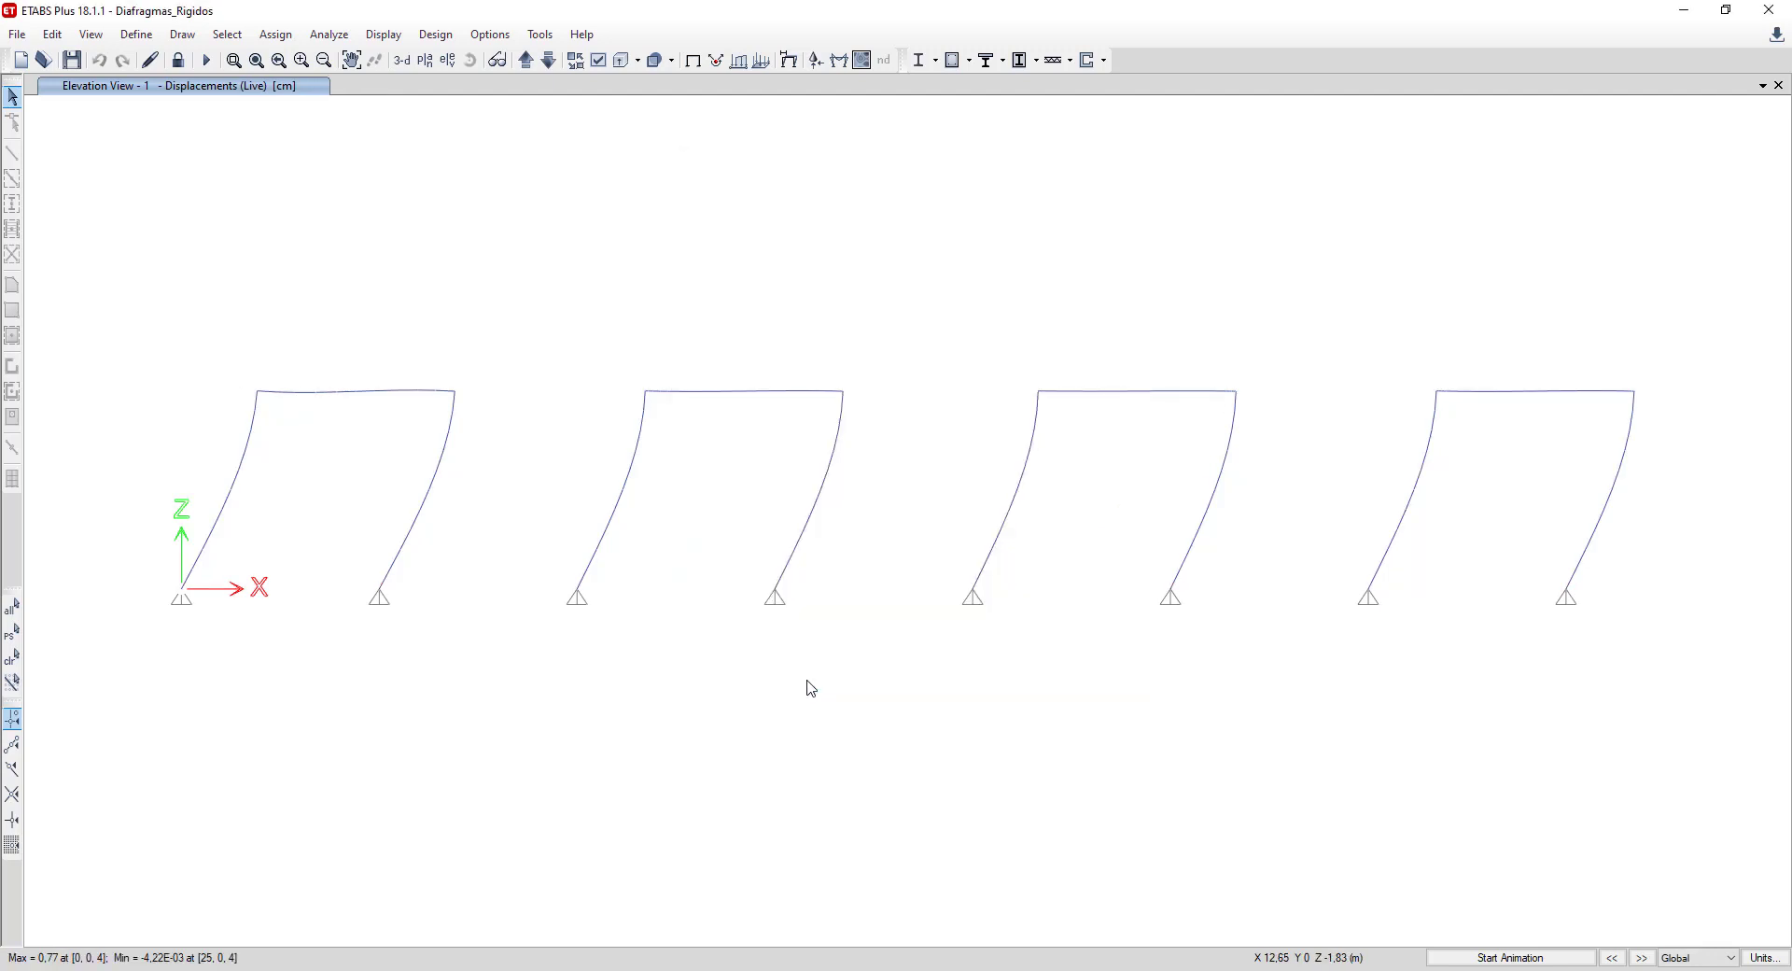
Add Displacement UX contours on the objects of the Live deformed shape, with the contour range left at 0 to 0 cm.
left_click(790, 60)
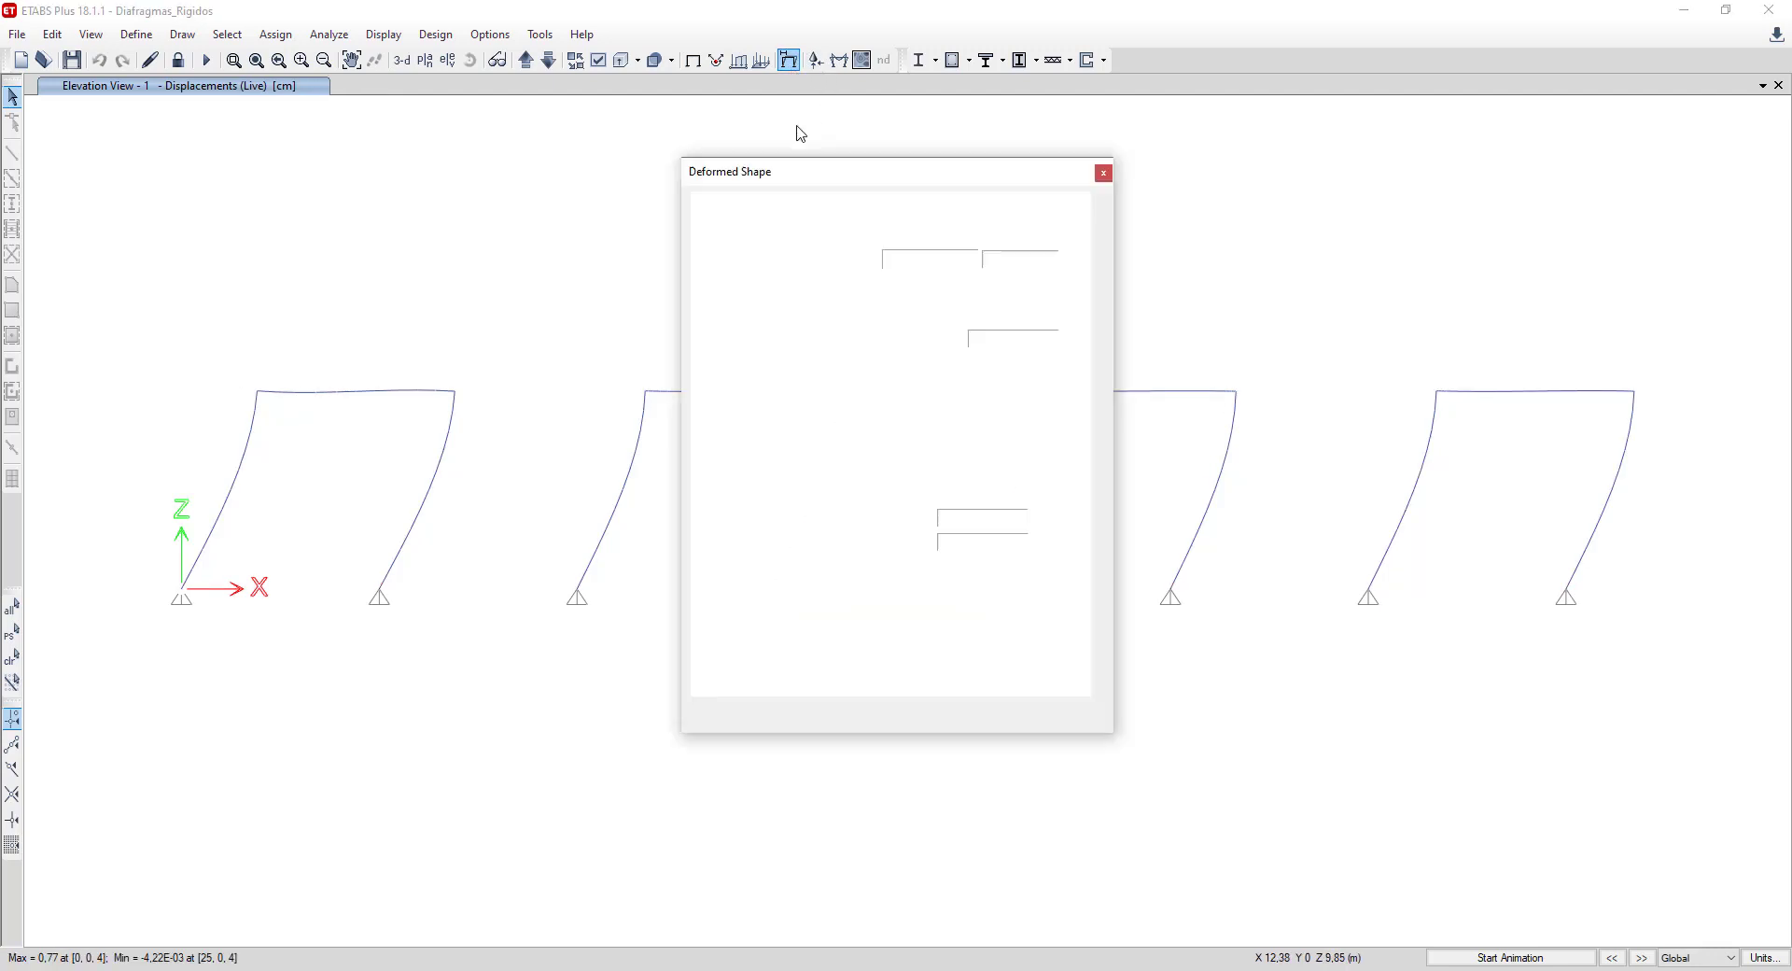
left_click(775, 407)
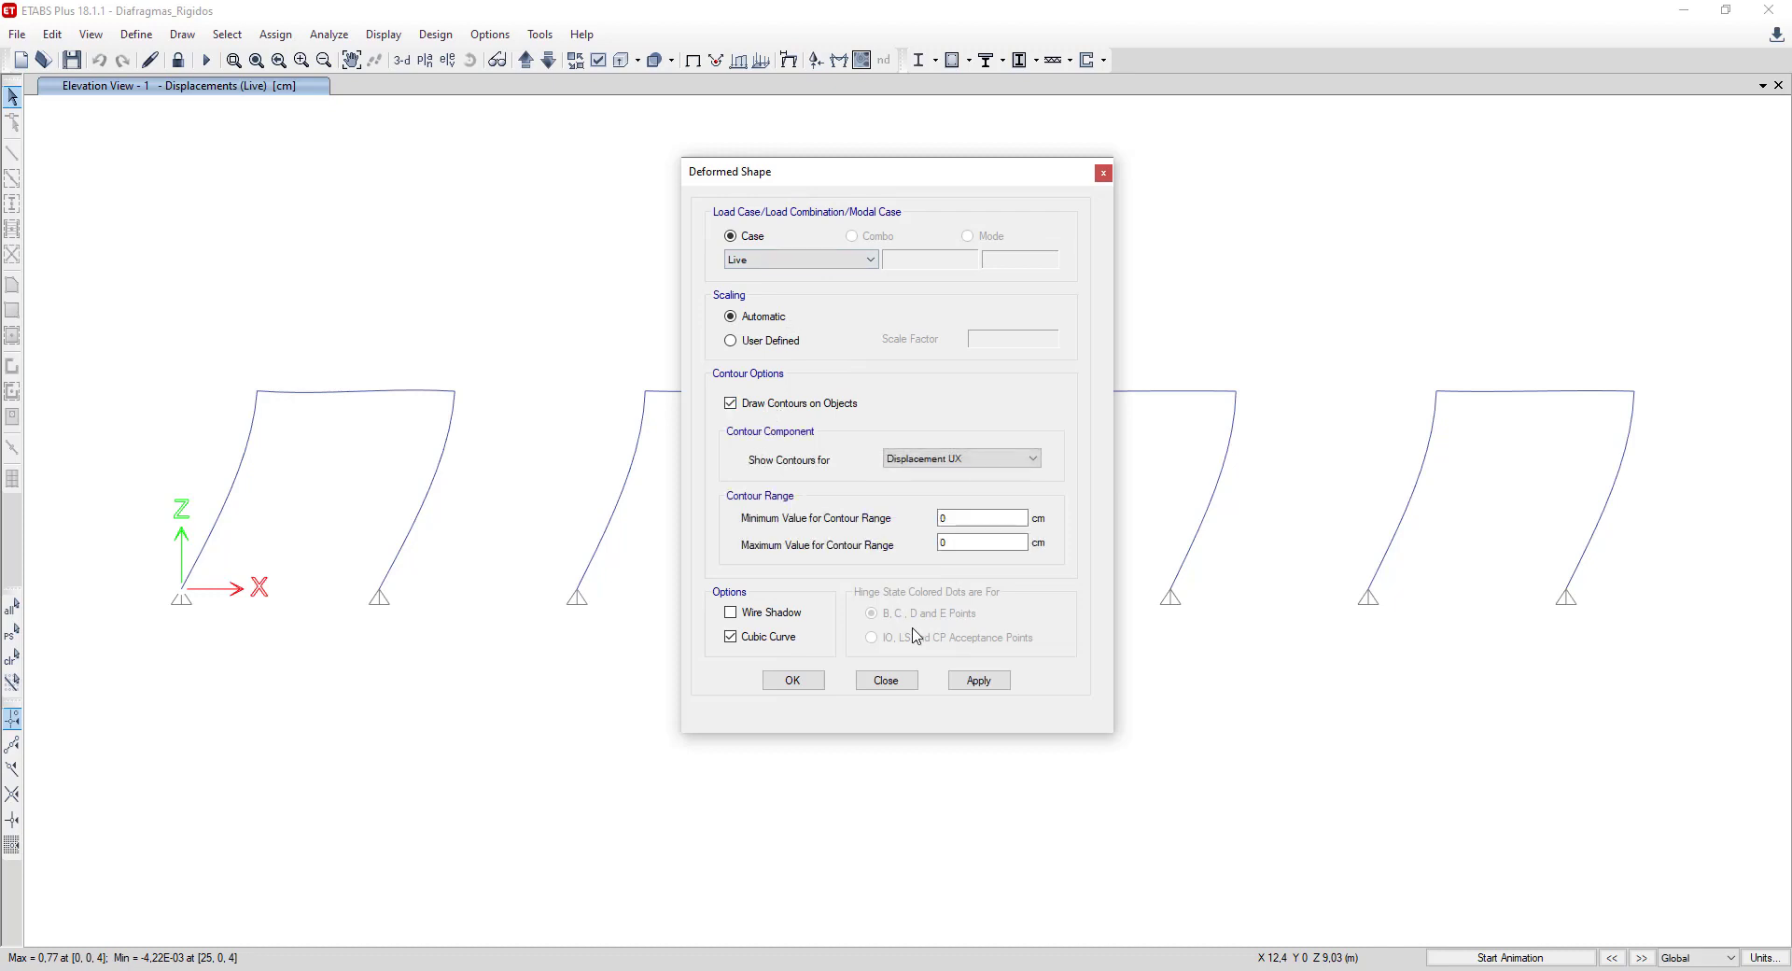
left_click(995, 684)
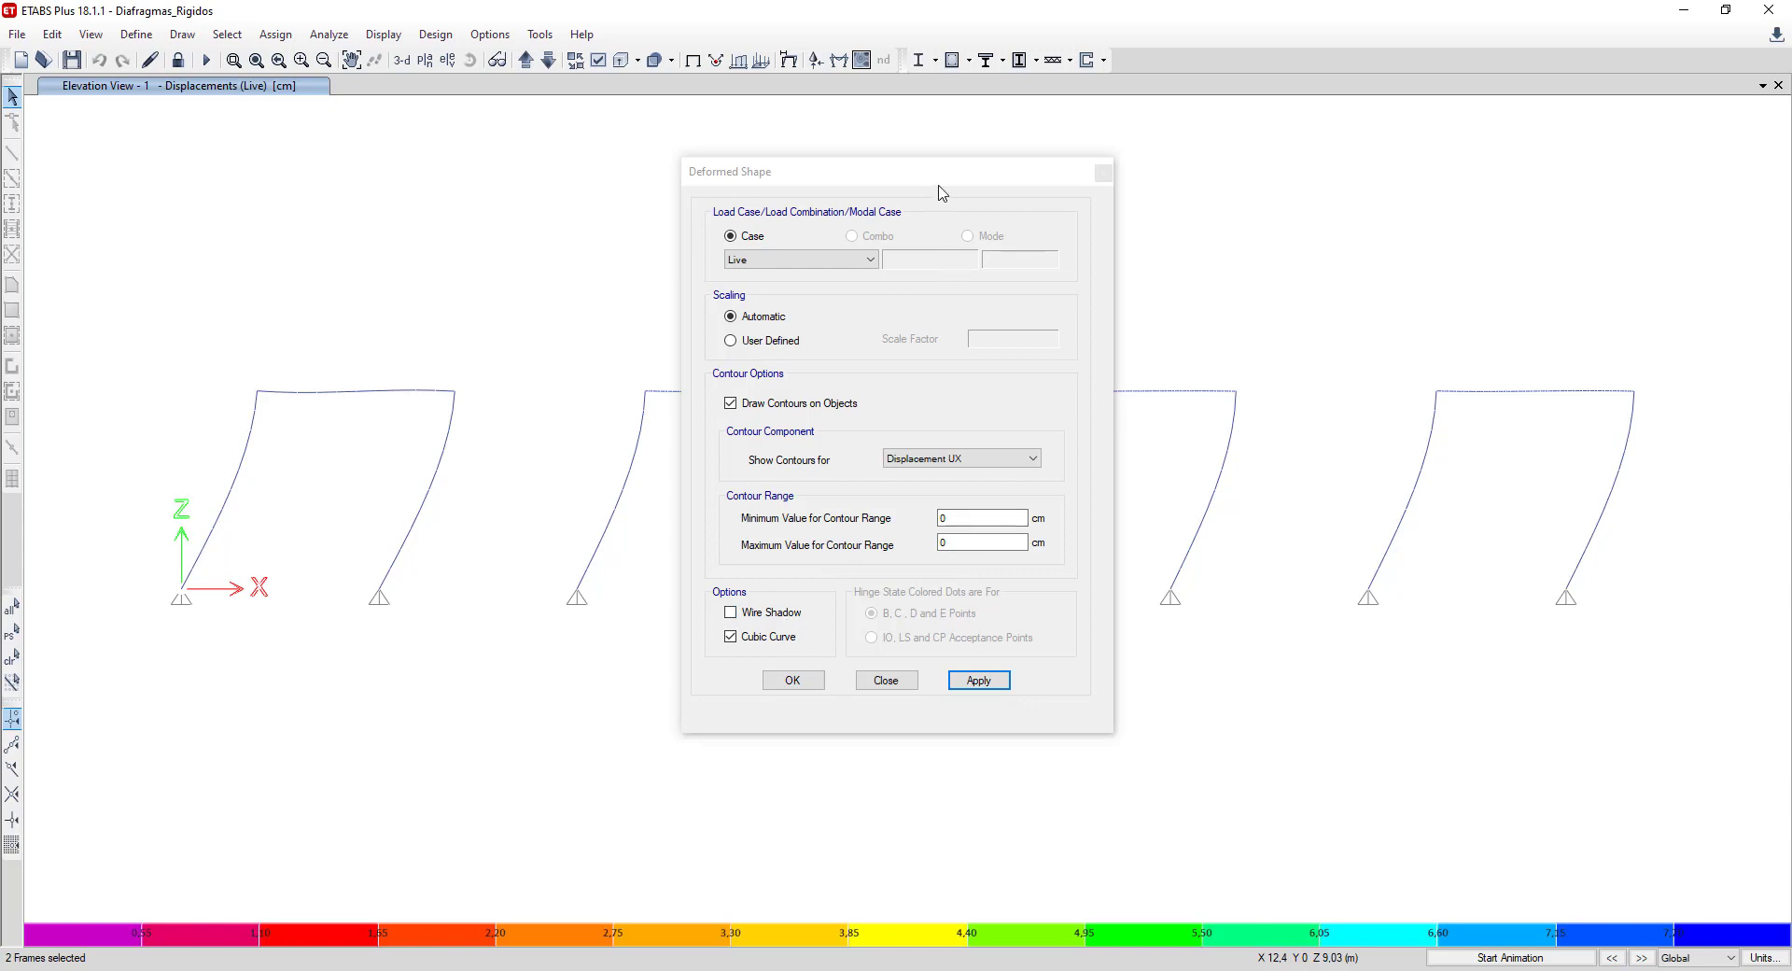
left_click_drag(942, 193, 1791, 191)
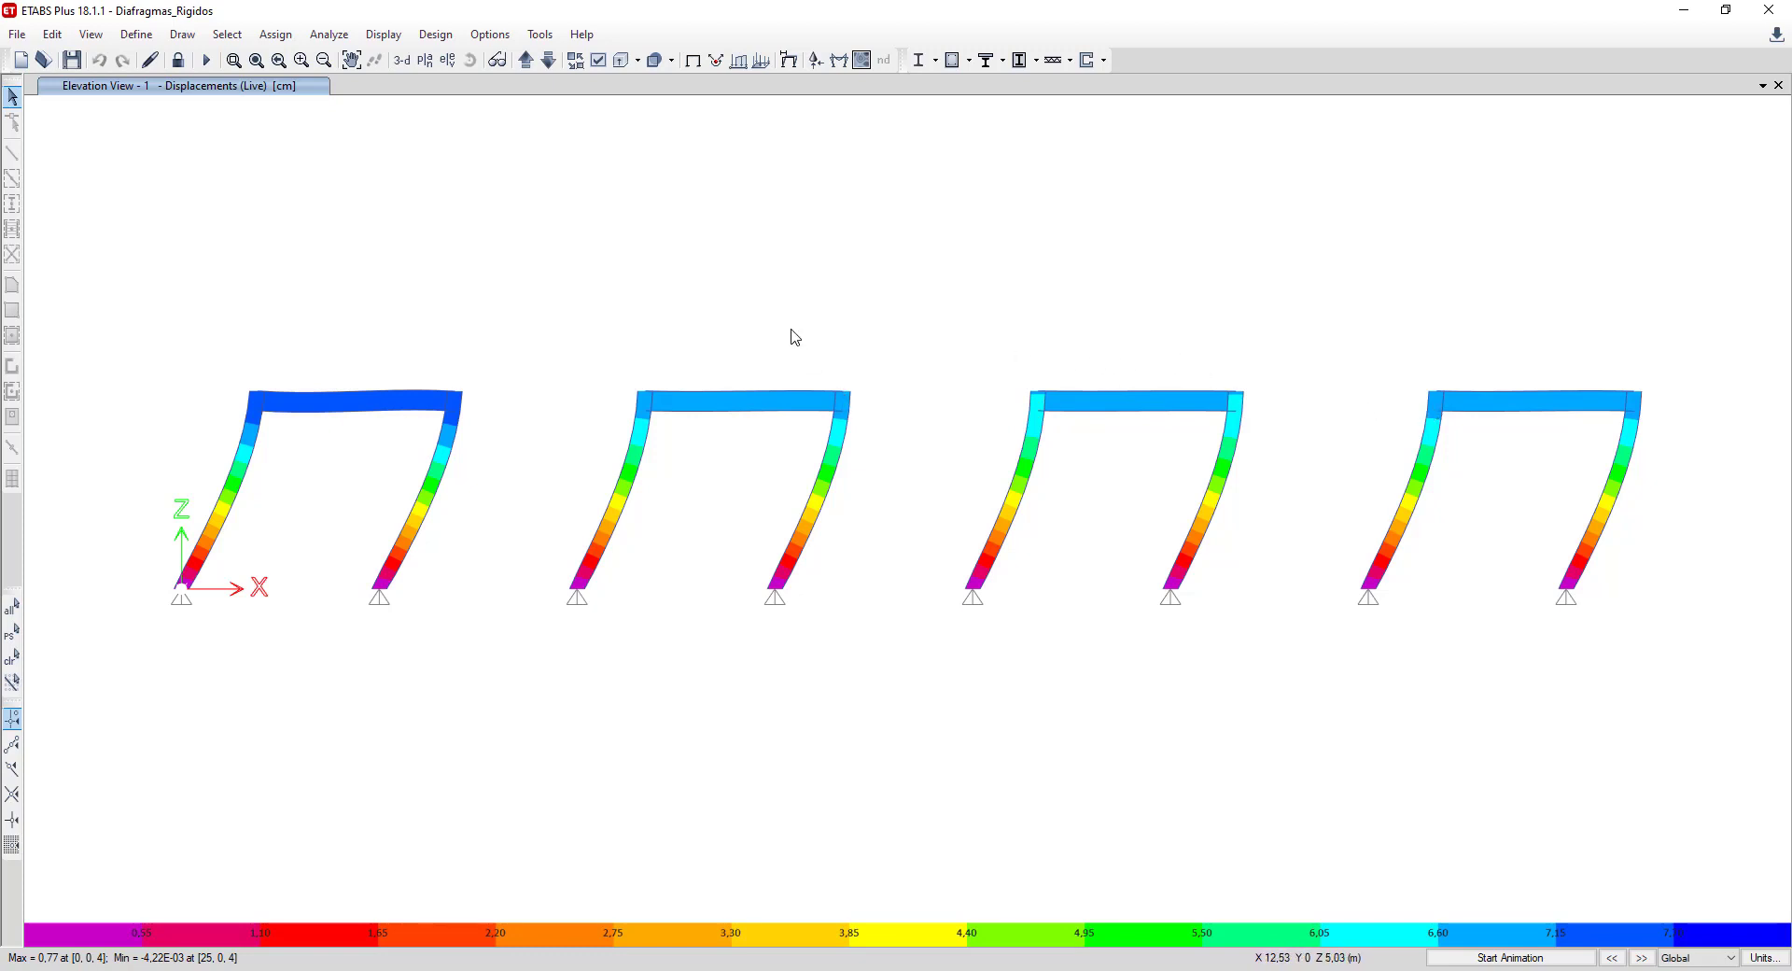
Enable snapping to line ends and midpoints, perpendicular projections and intersections.
left_click(12, 744)
left_click(12, 768)
left_click(12, 793)
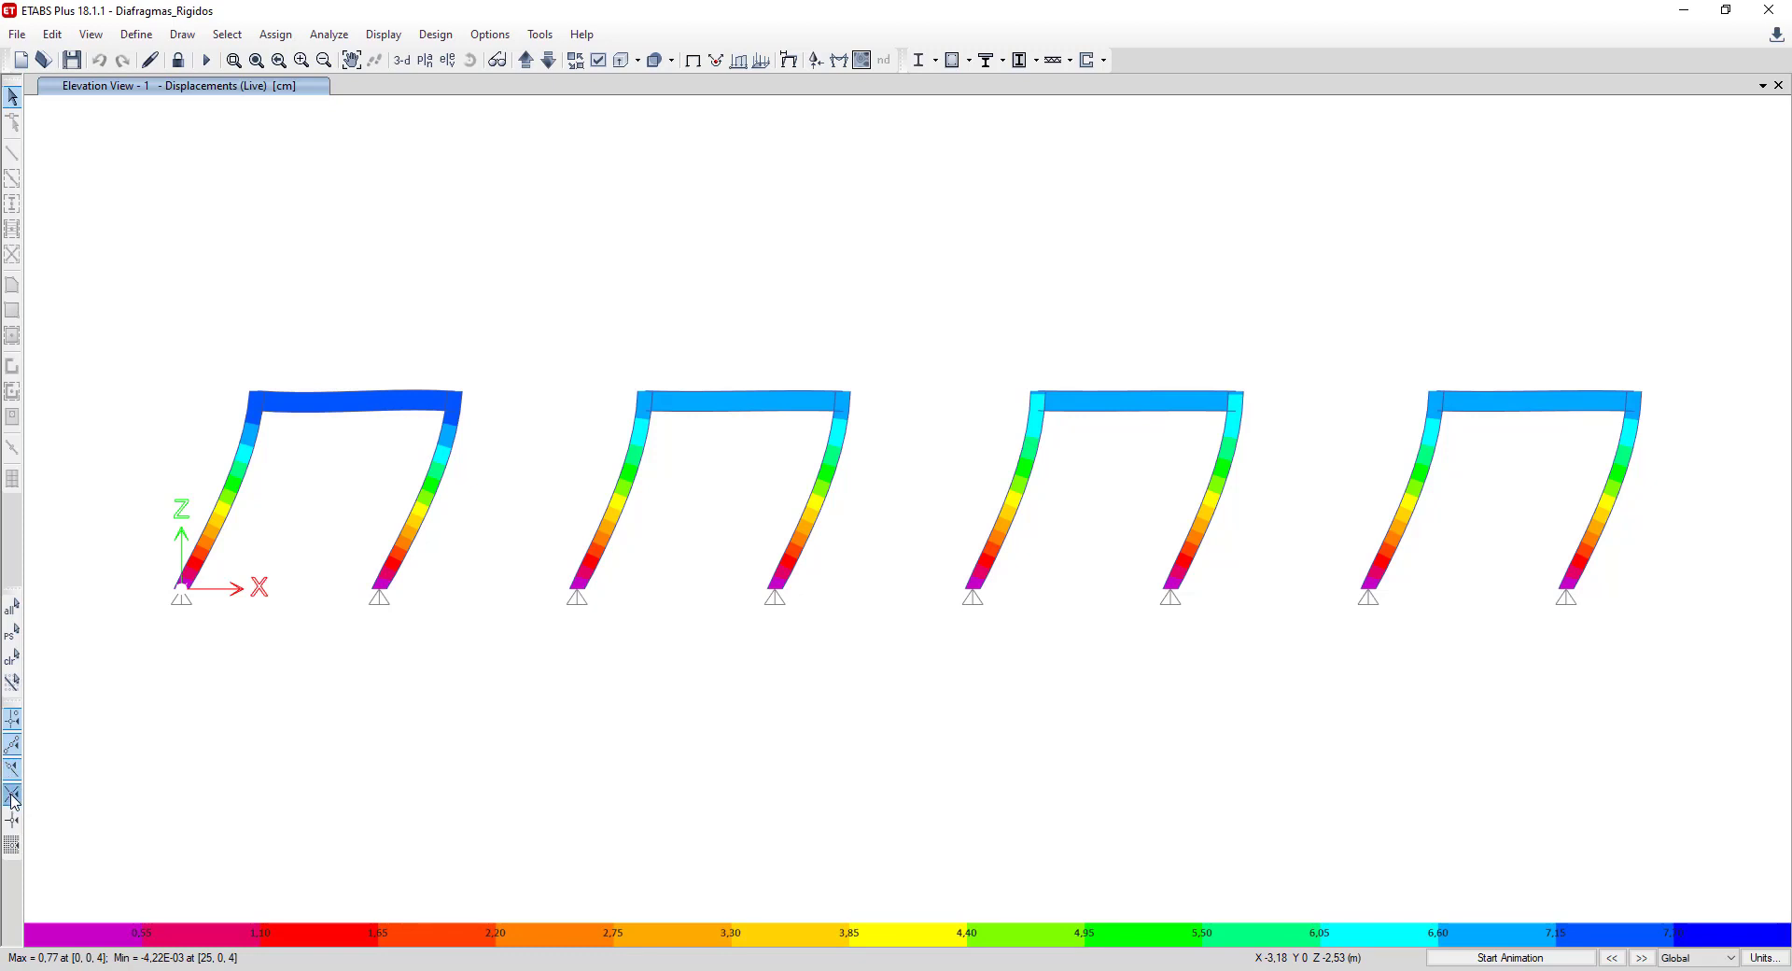
With line and edge snapping enabled, check the Live joint displacements near the right beam ends of the third, second and fourth frames.
left_click(14, 820)
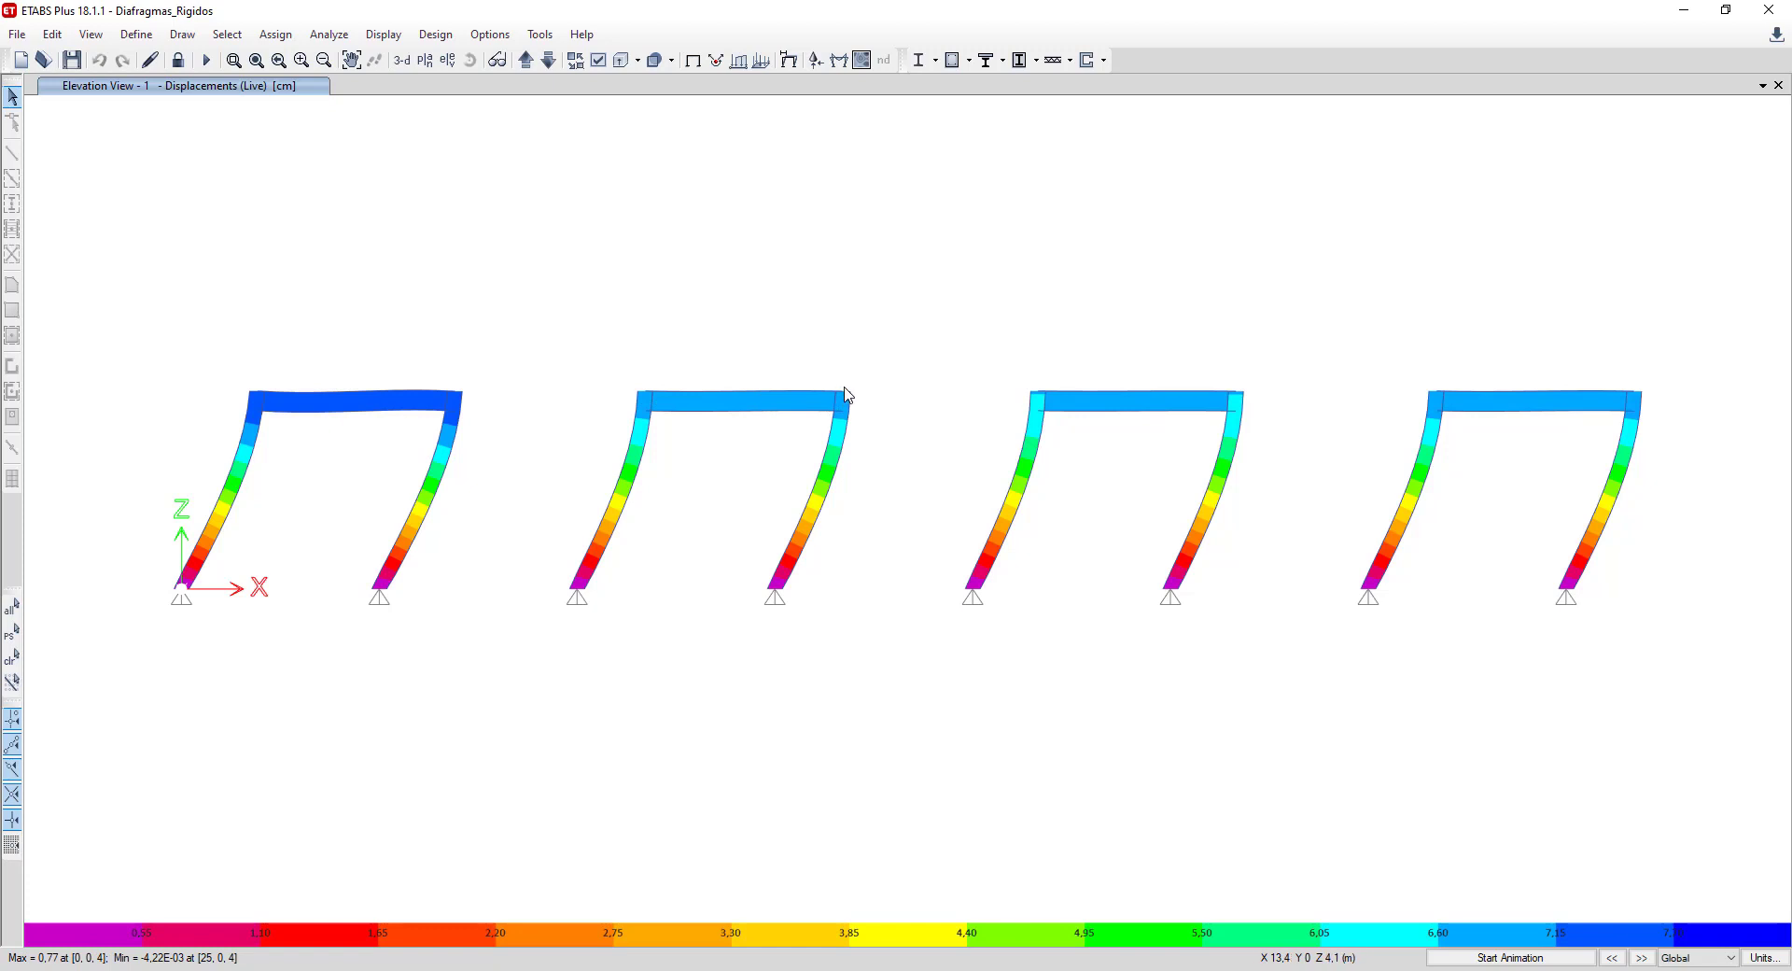
scroll(845, 394, "up", 2)
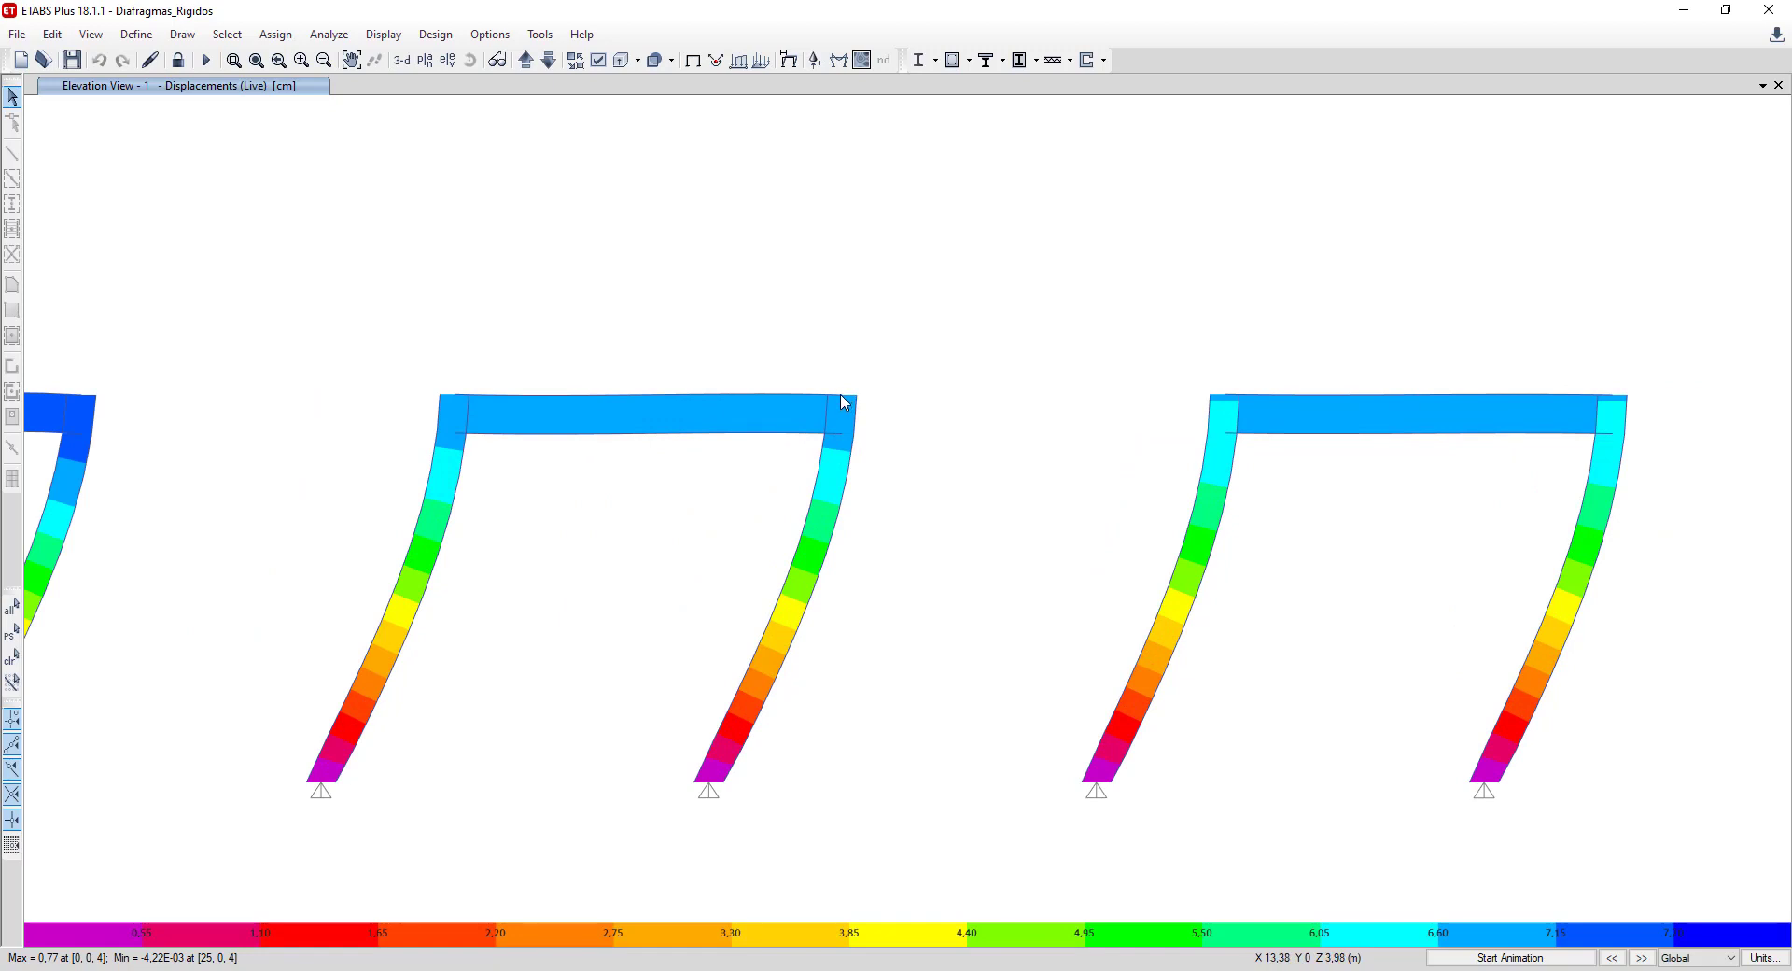
mouse_move(794, 399)
mouse_move(504, 399)
mouse_move(1566, 393)
right_click(1566, 401)
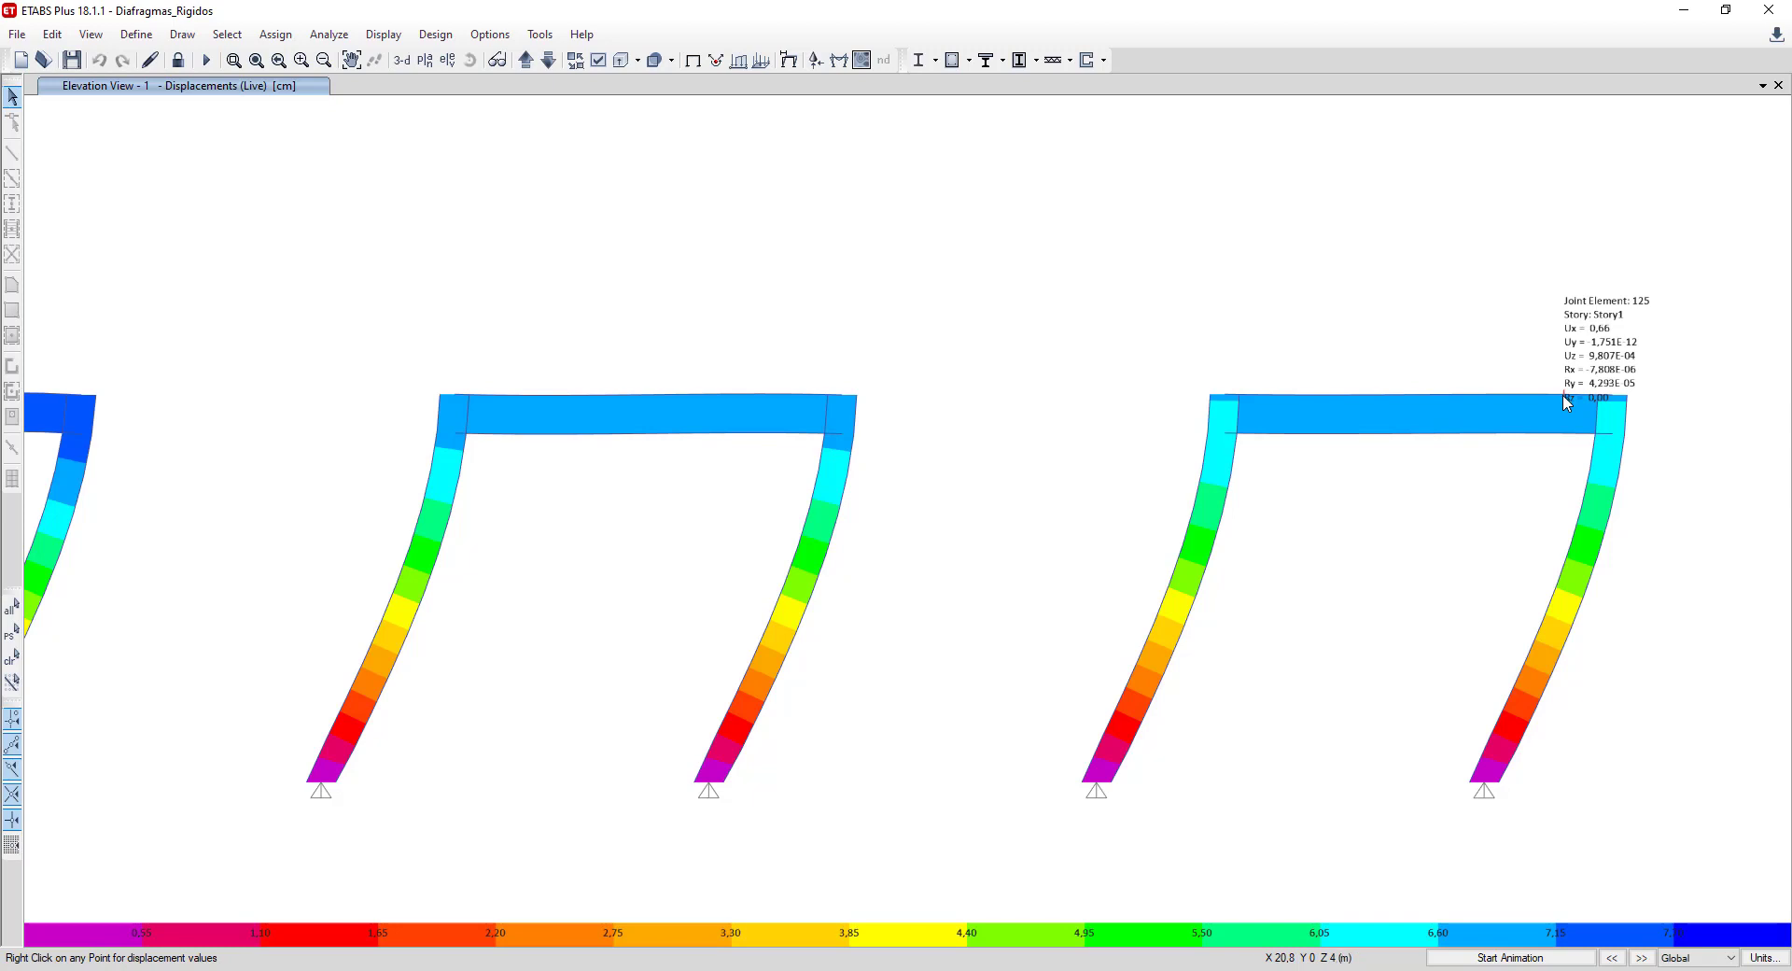
right_click(794, 397)
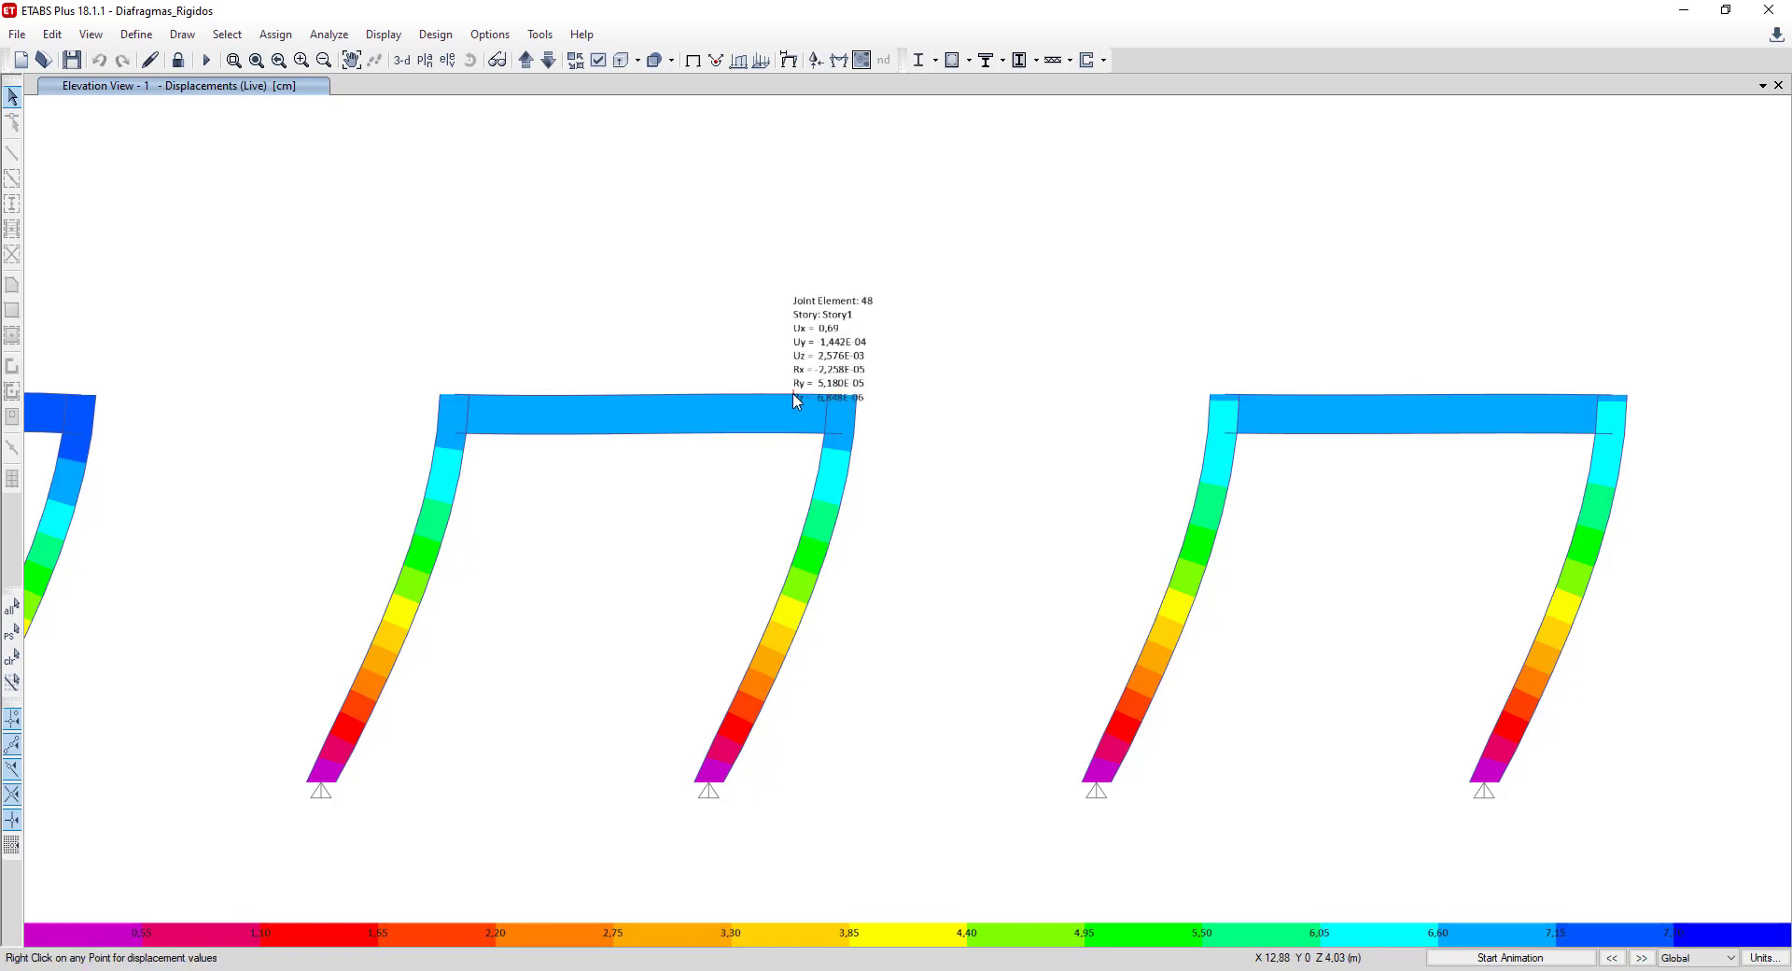
scroll(795, 397, "down", 2)
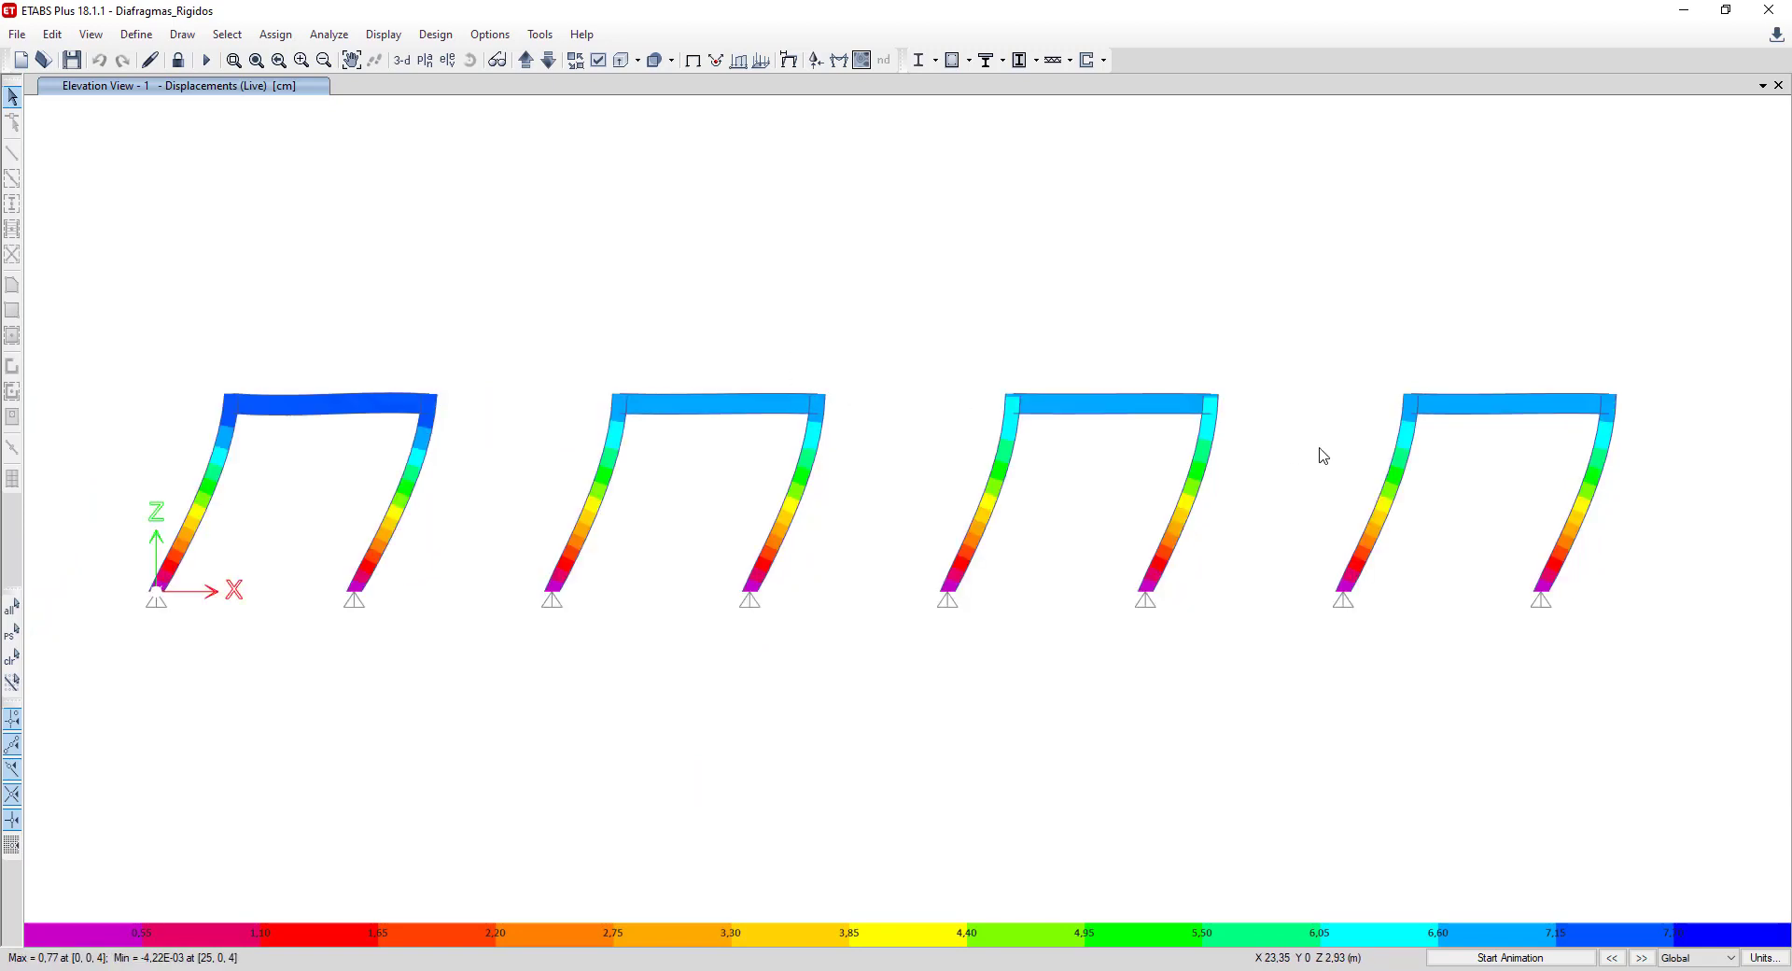
right_click(1590, 399)
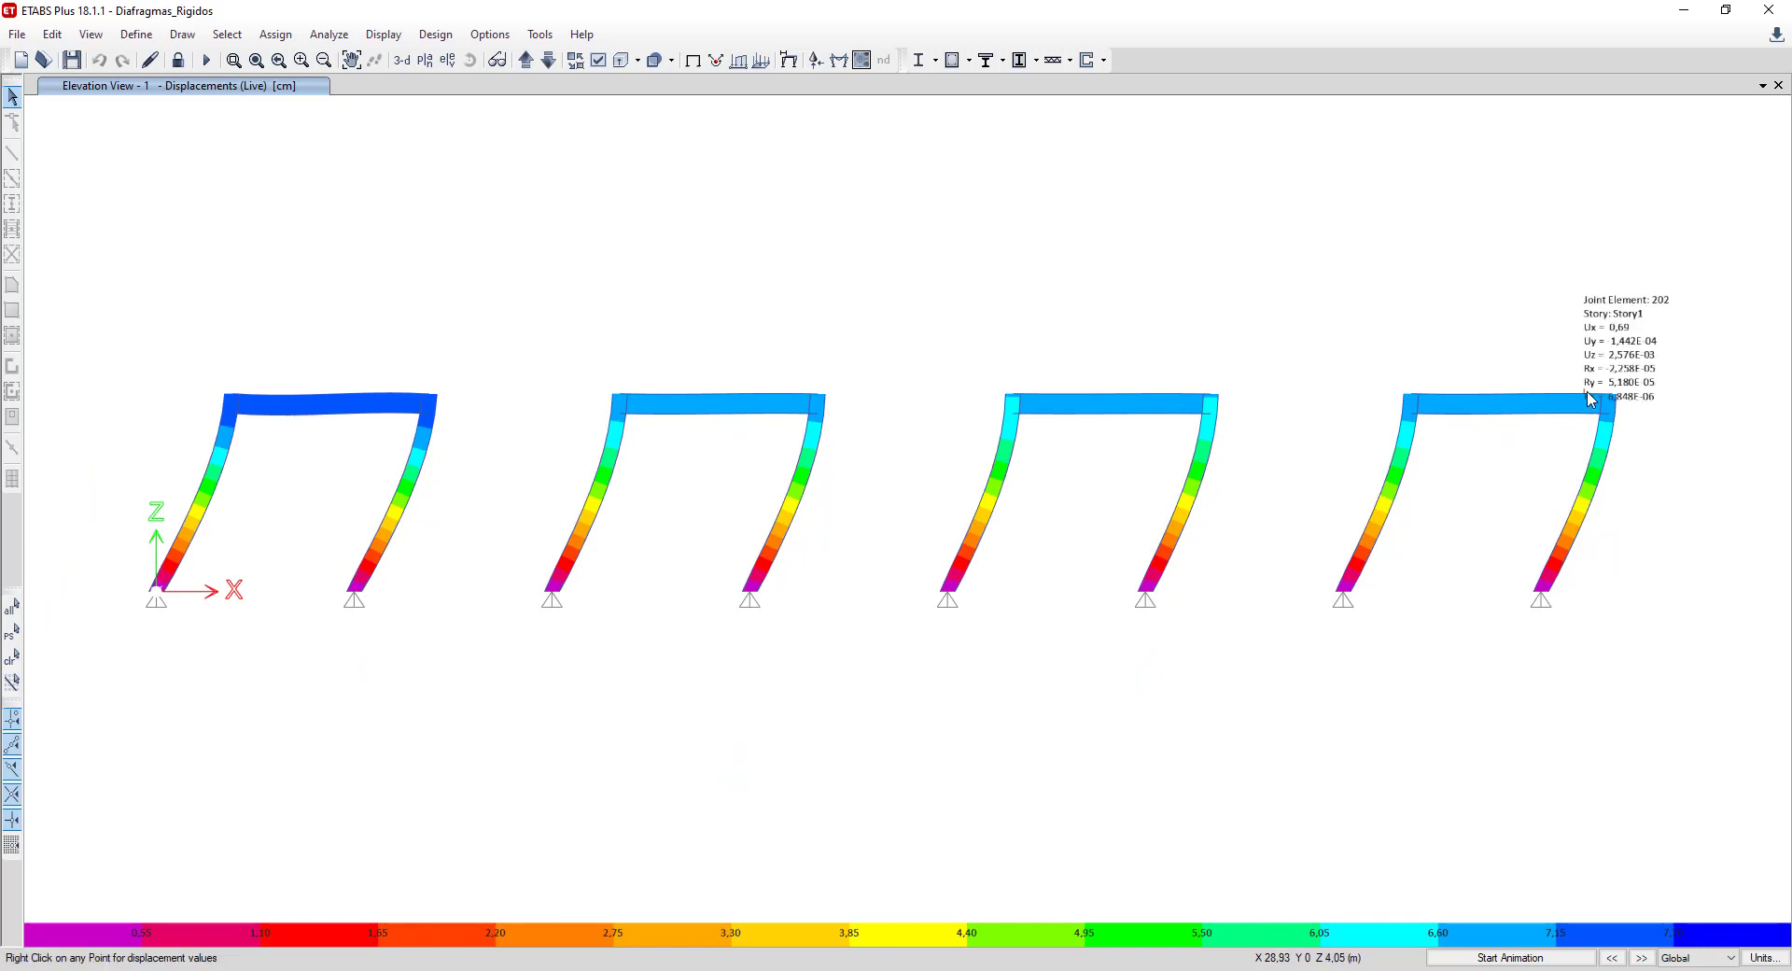
Restore the undeformed shape and show all four frames in a rotated 3-D view.
left_click(693, 60)
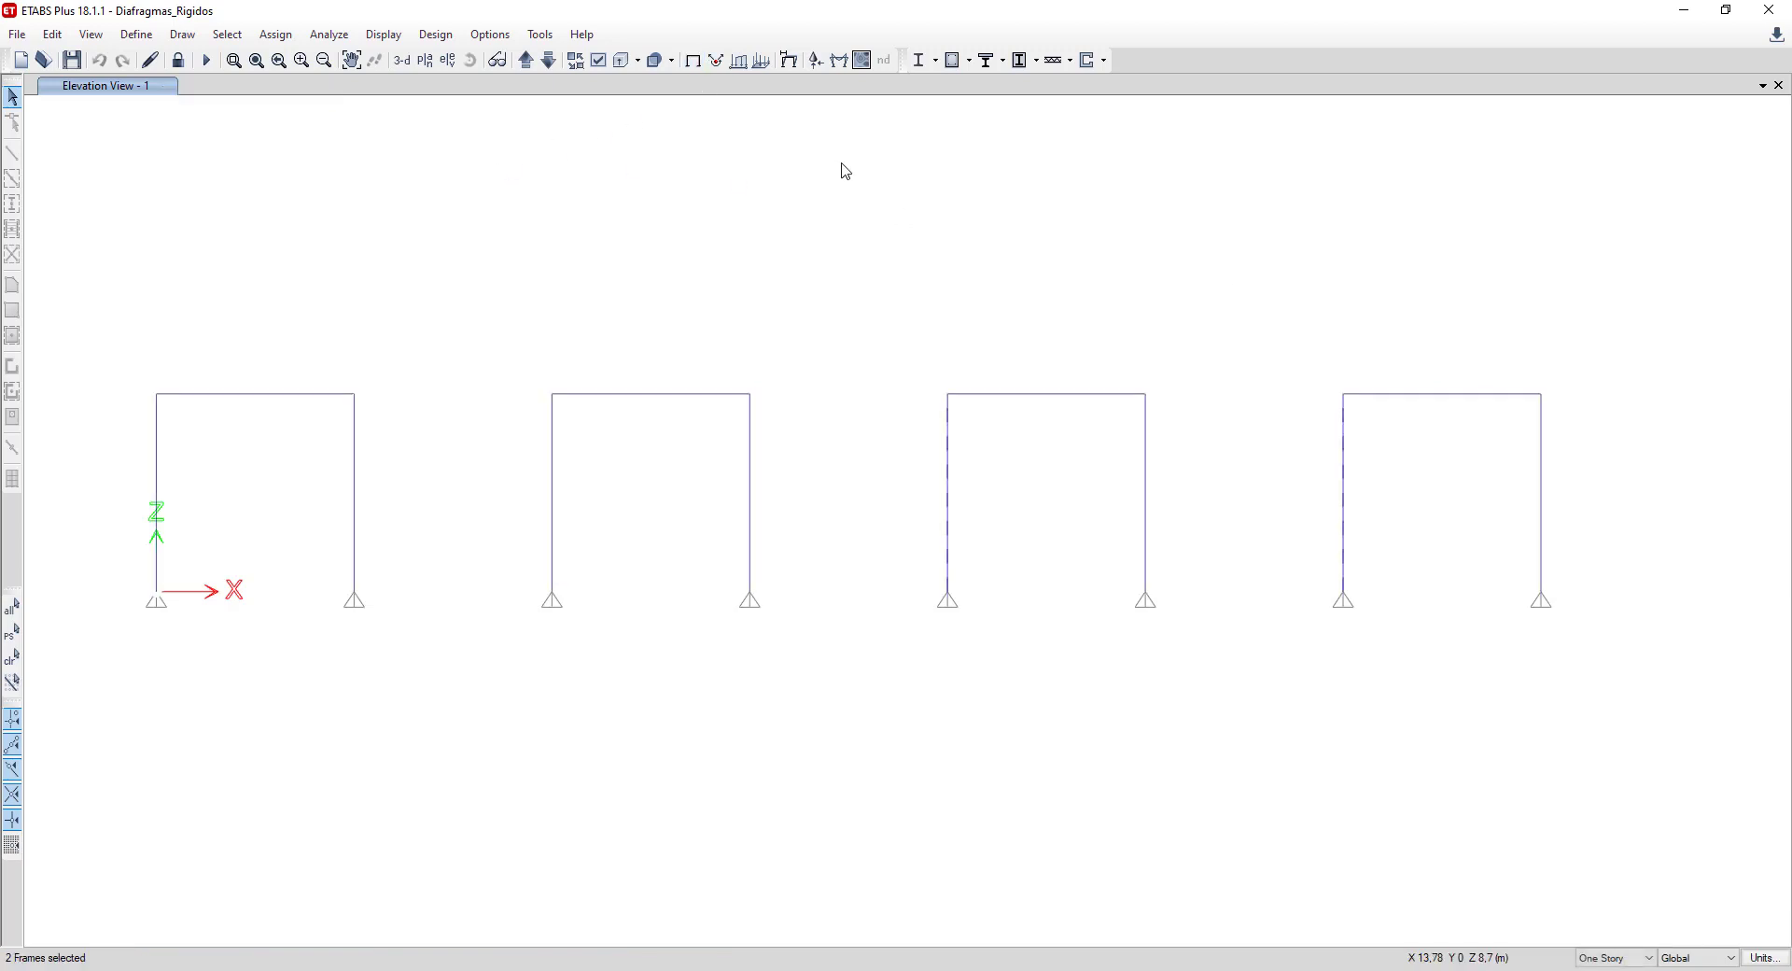
left_click(404, 66)
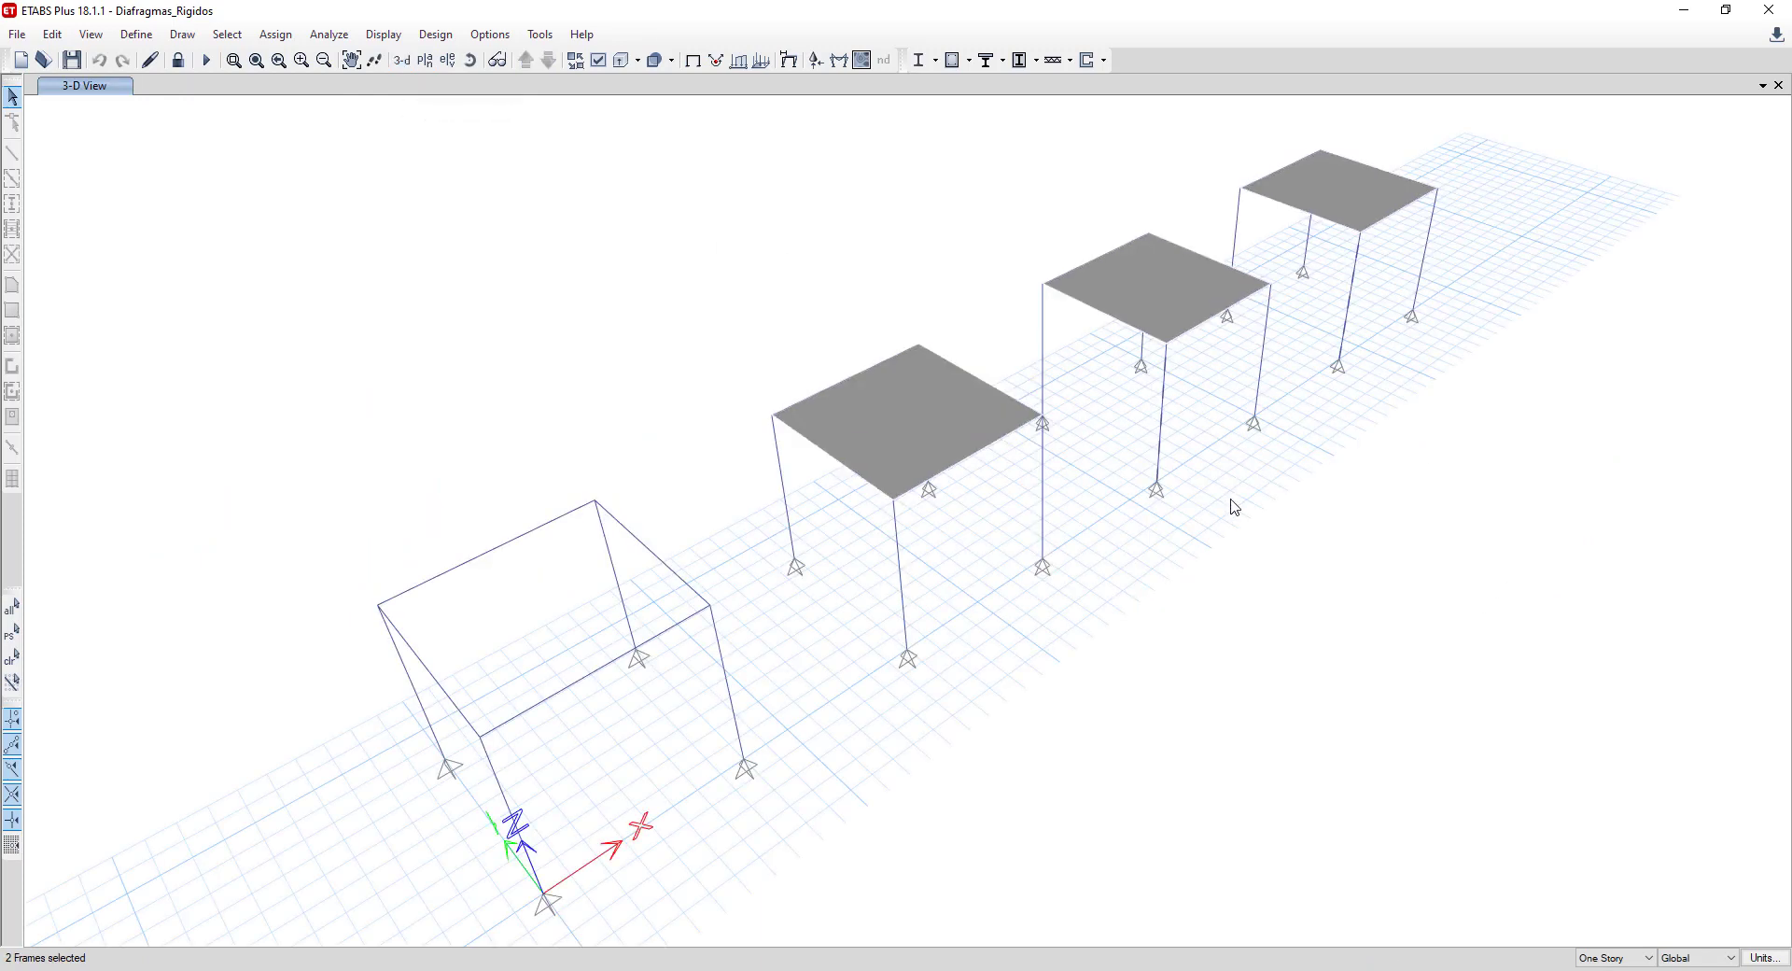
right_click(1337, 644)
left_click(631, 189)
left_click(471, 60)
left_click_drag(1042, 608, 992, 604)
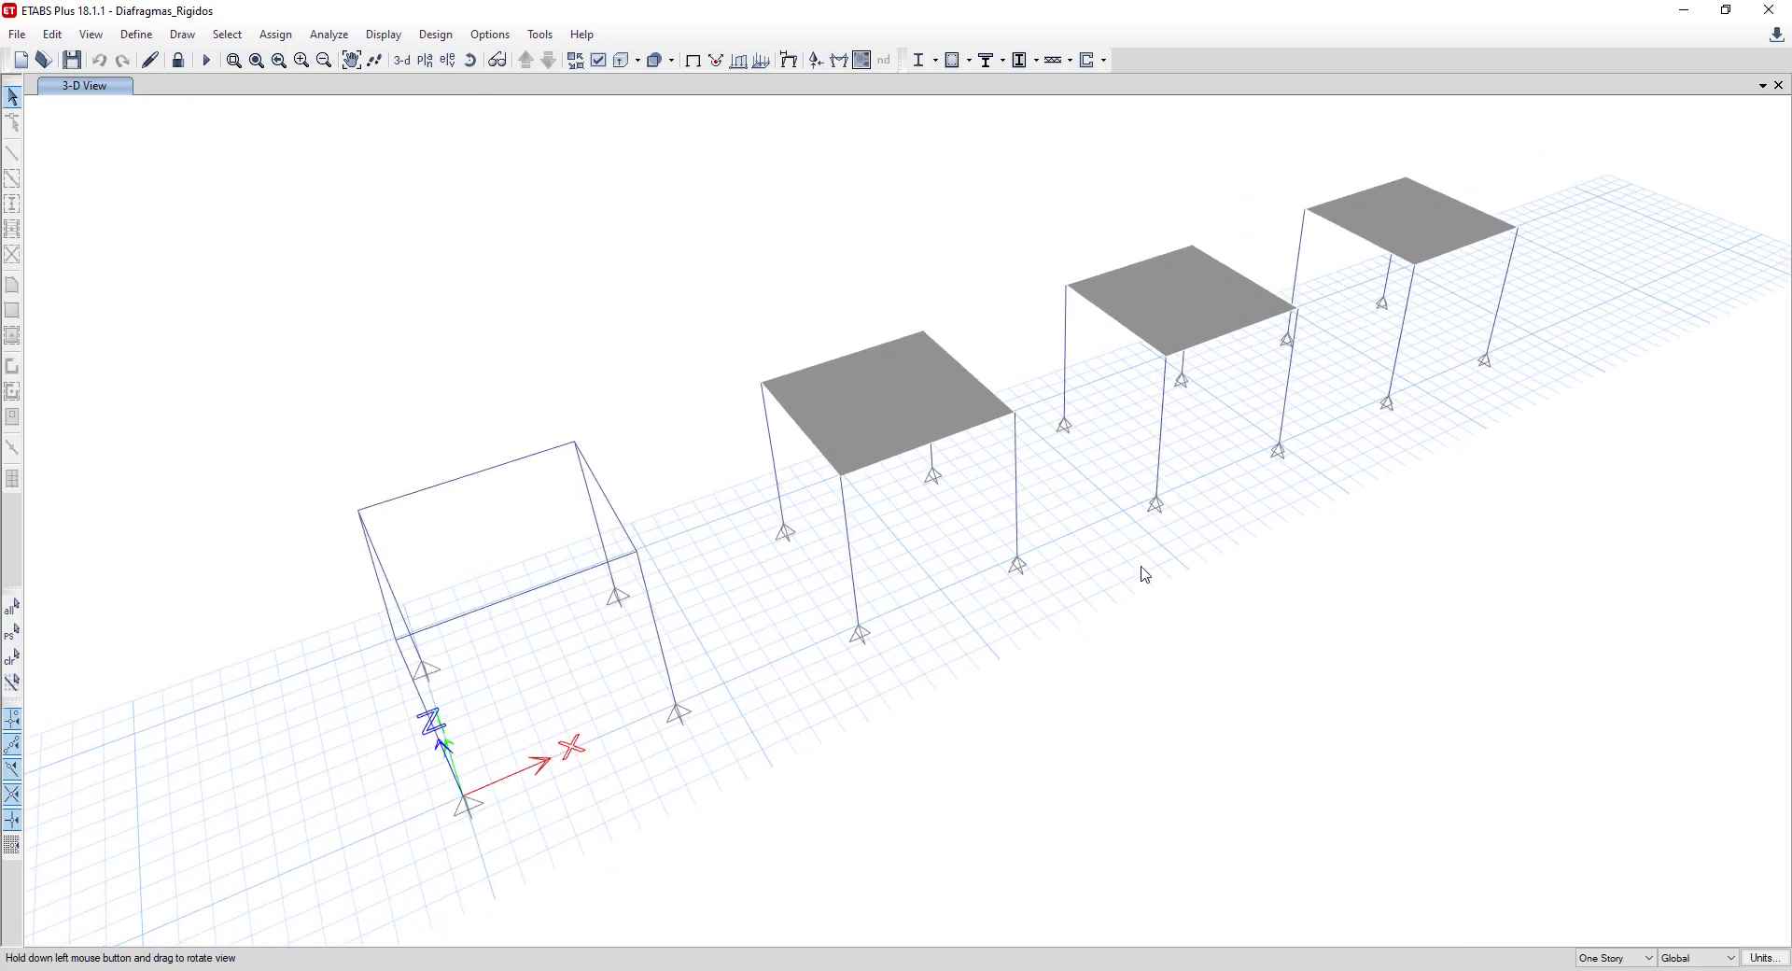
left_click_drag(1144, 567, 1073, 640)
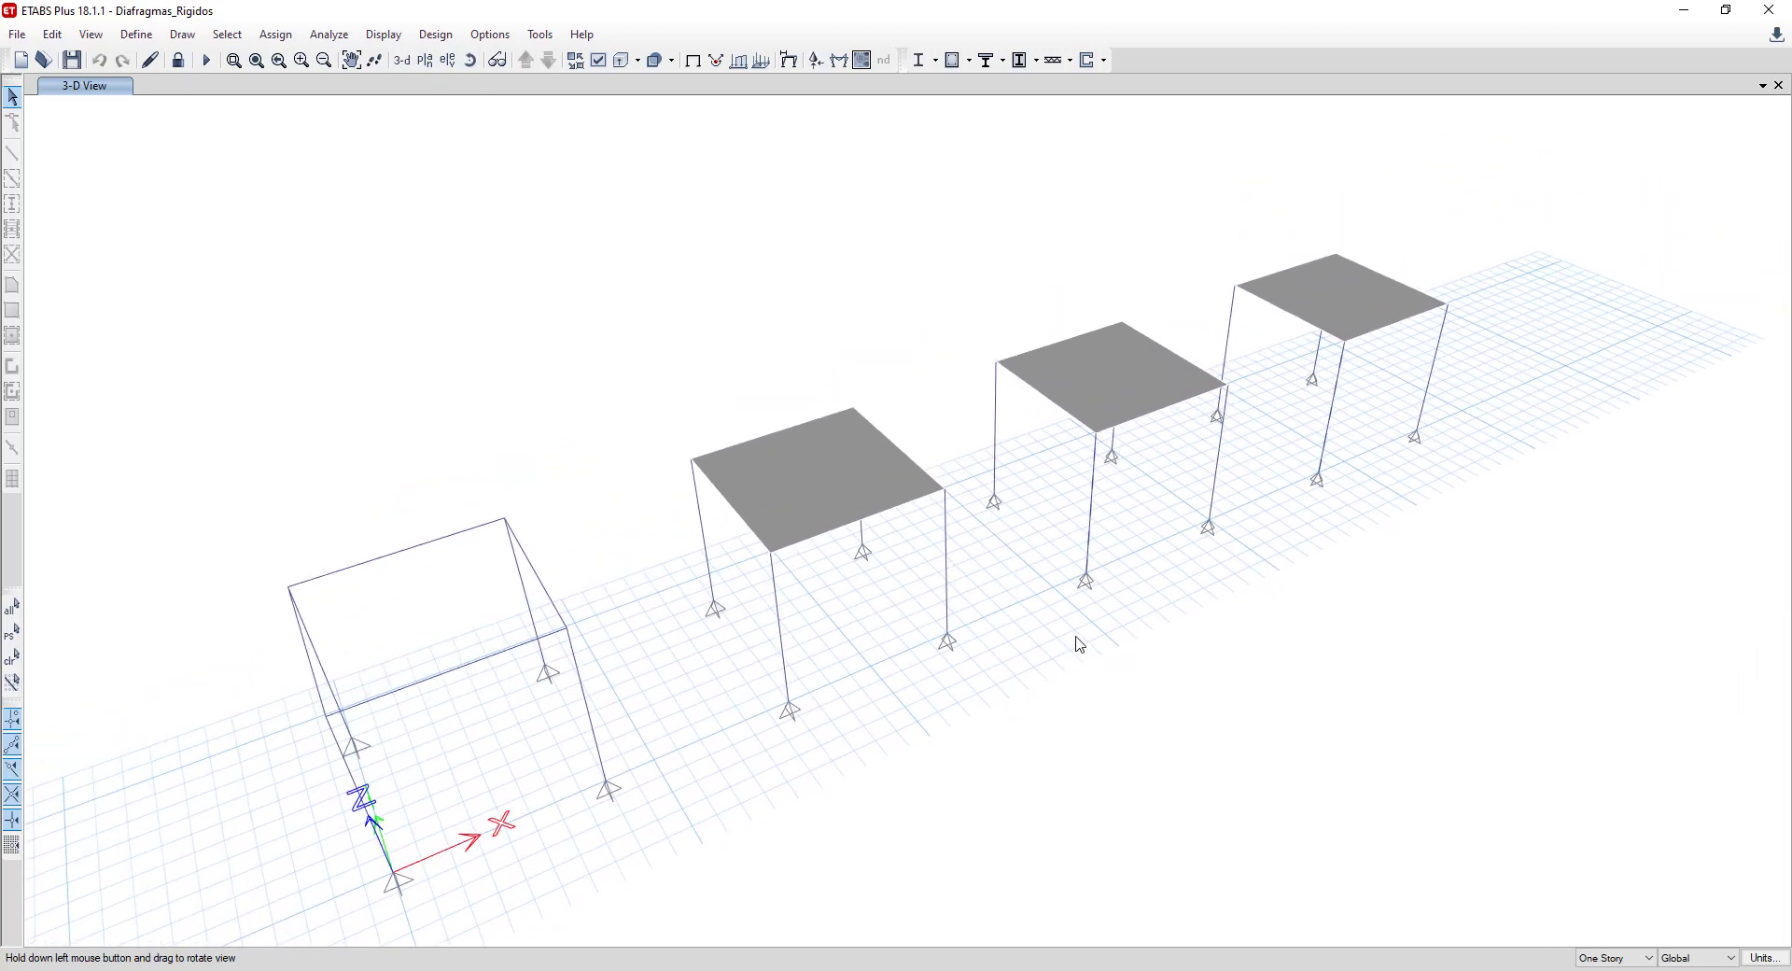
Select the third frame's slab and unlock the model, accepting the deletion of the analysis results.
left_click(1094, 394)
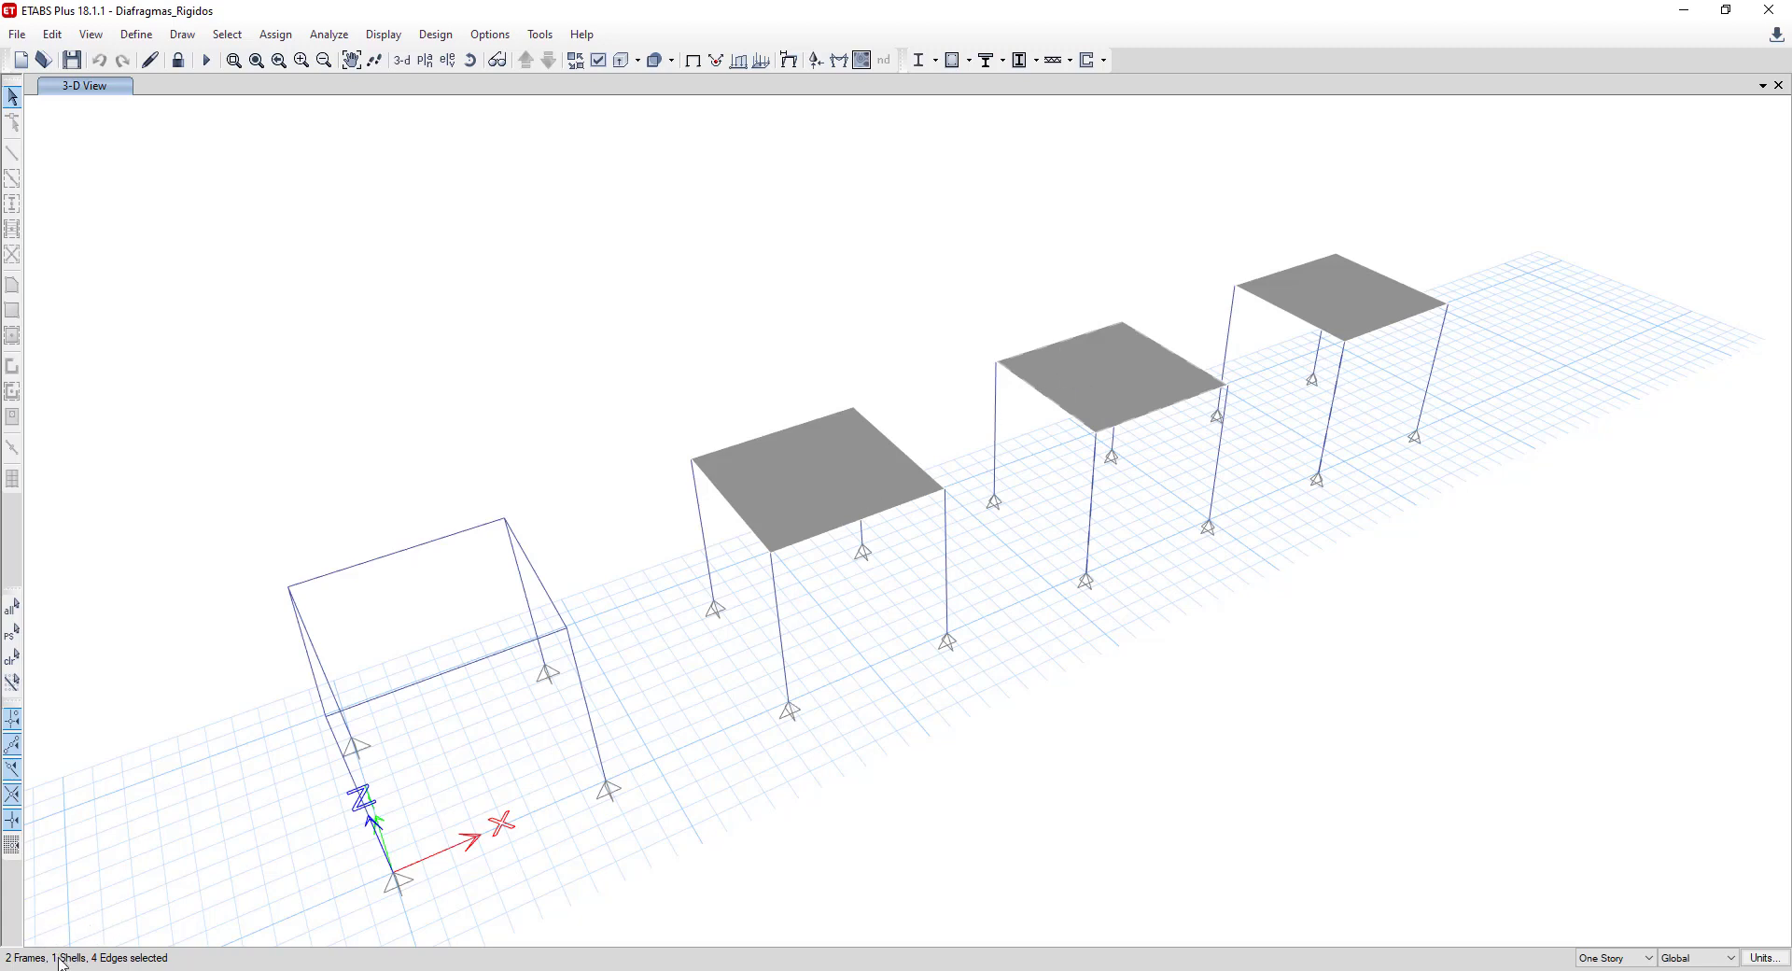
left_click(282, 35)
mouse_move(351, 89)
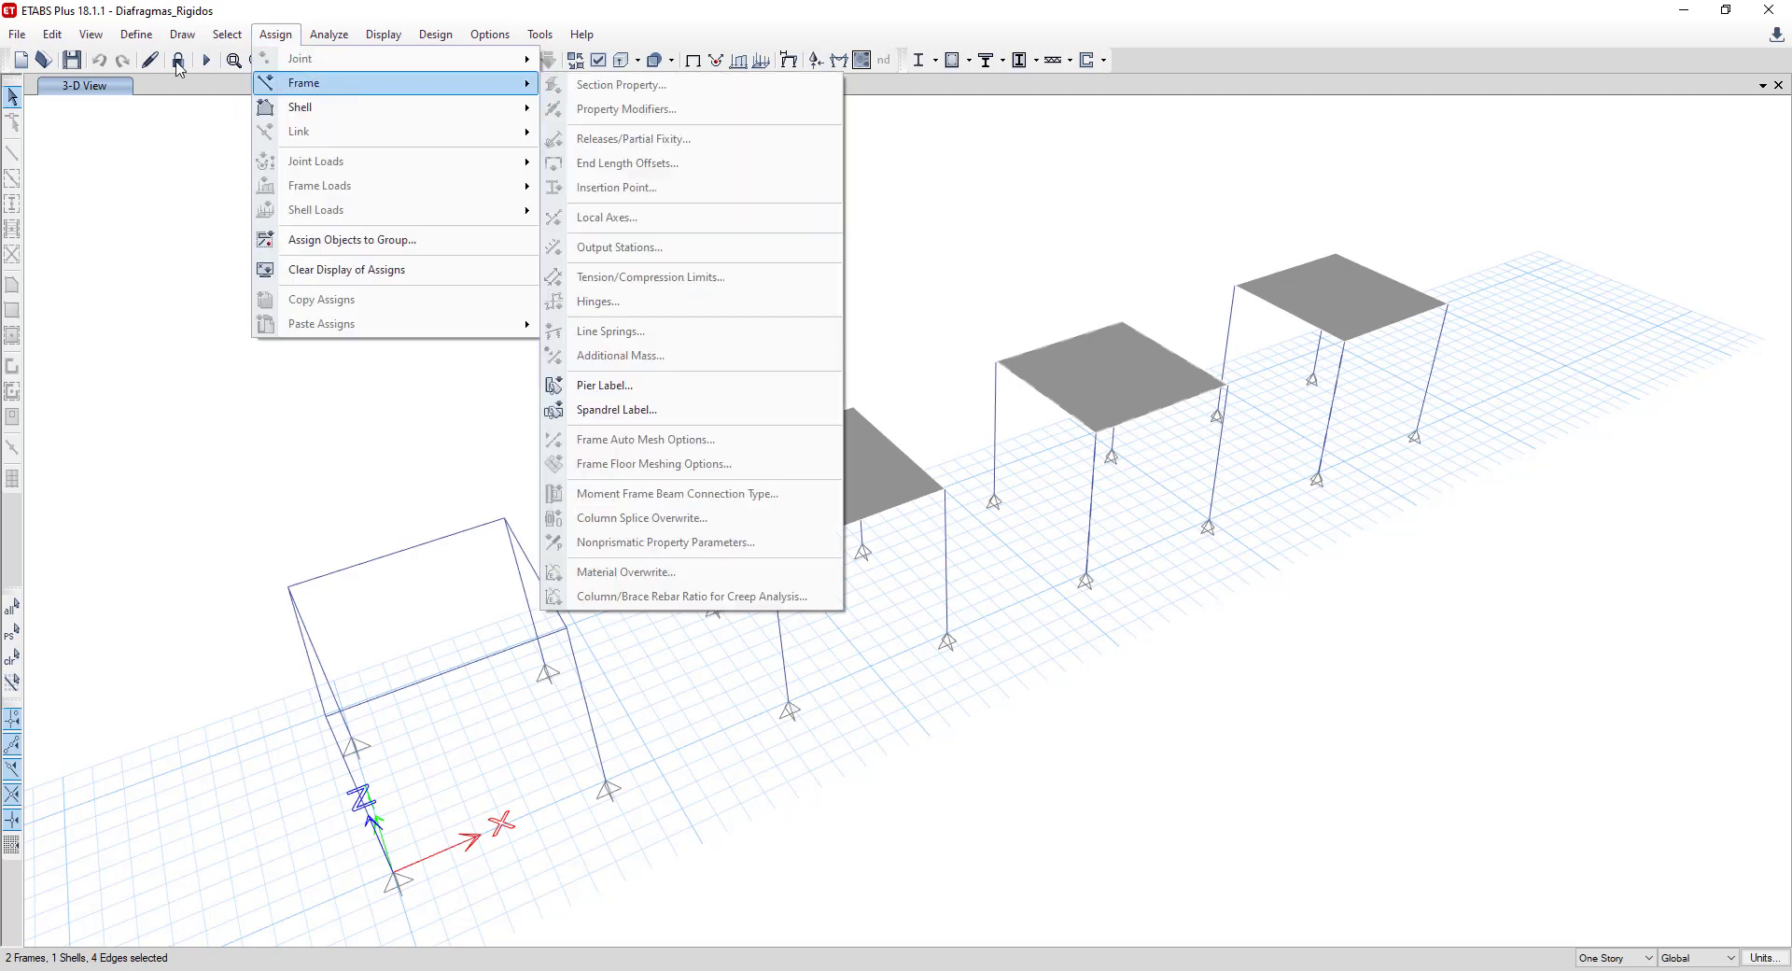
mouse_move(284, 114)
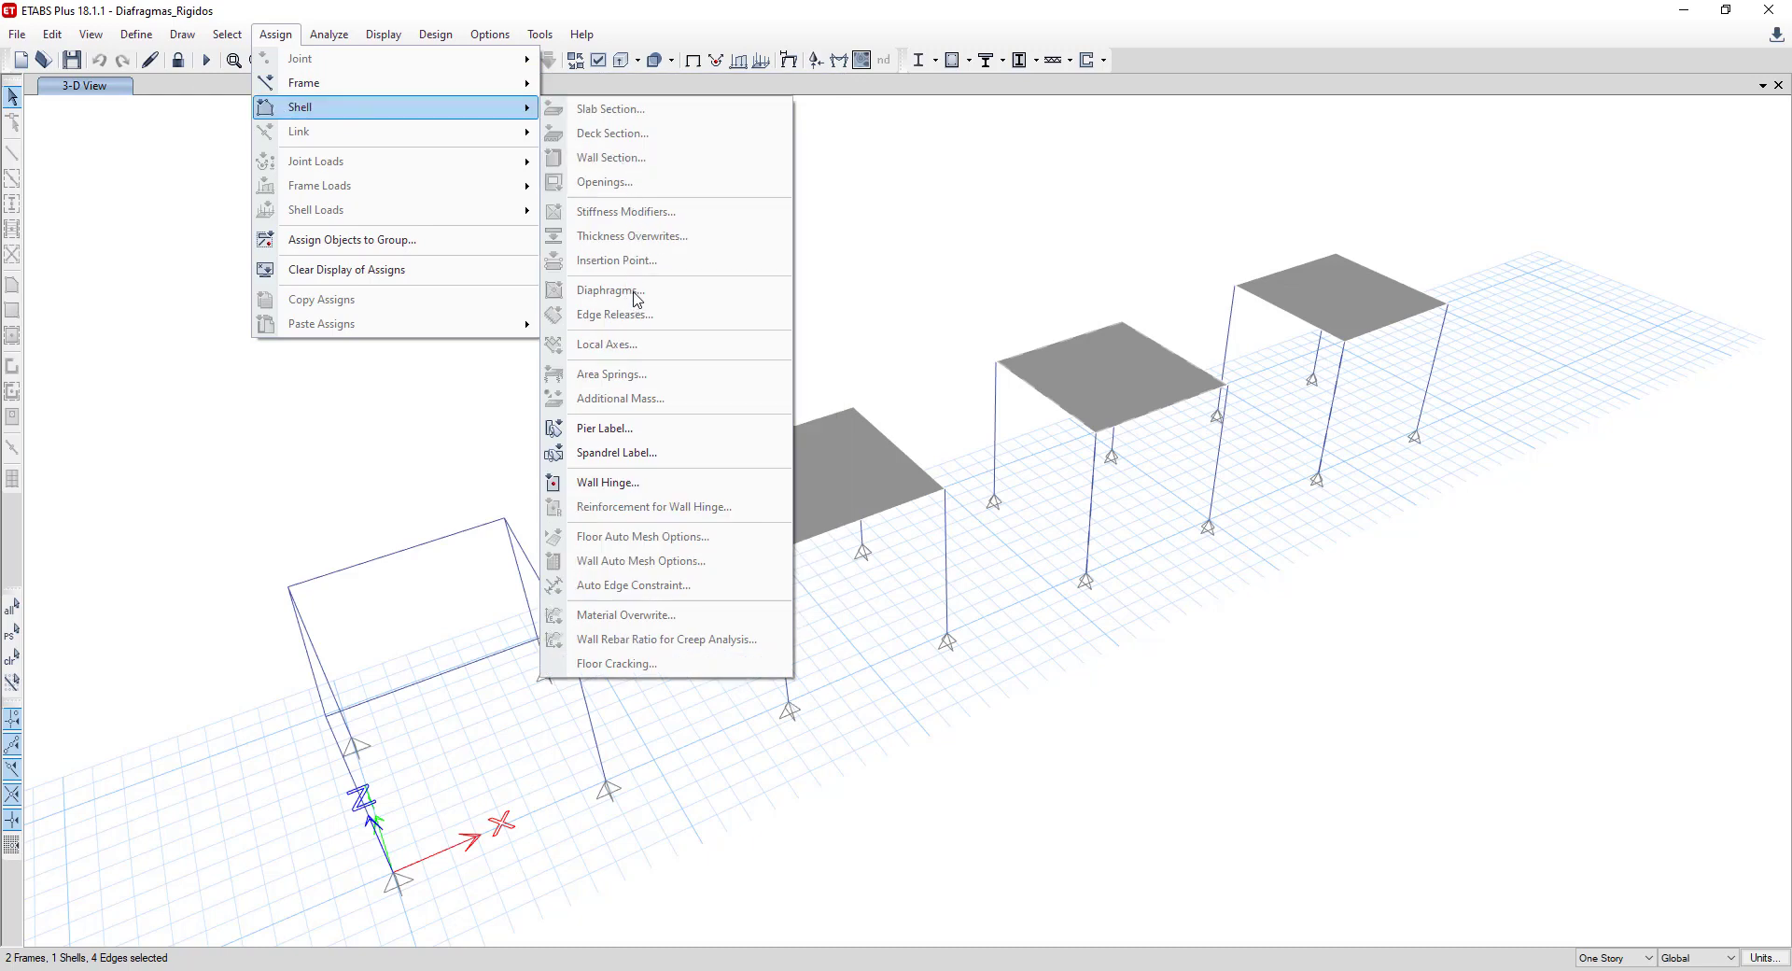
key("ctrl")
key("ctrl")
key("ctrl")
key("ctrl")
key("ctrl")
left_click(133, 182)
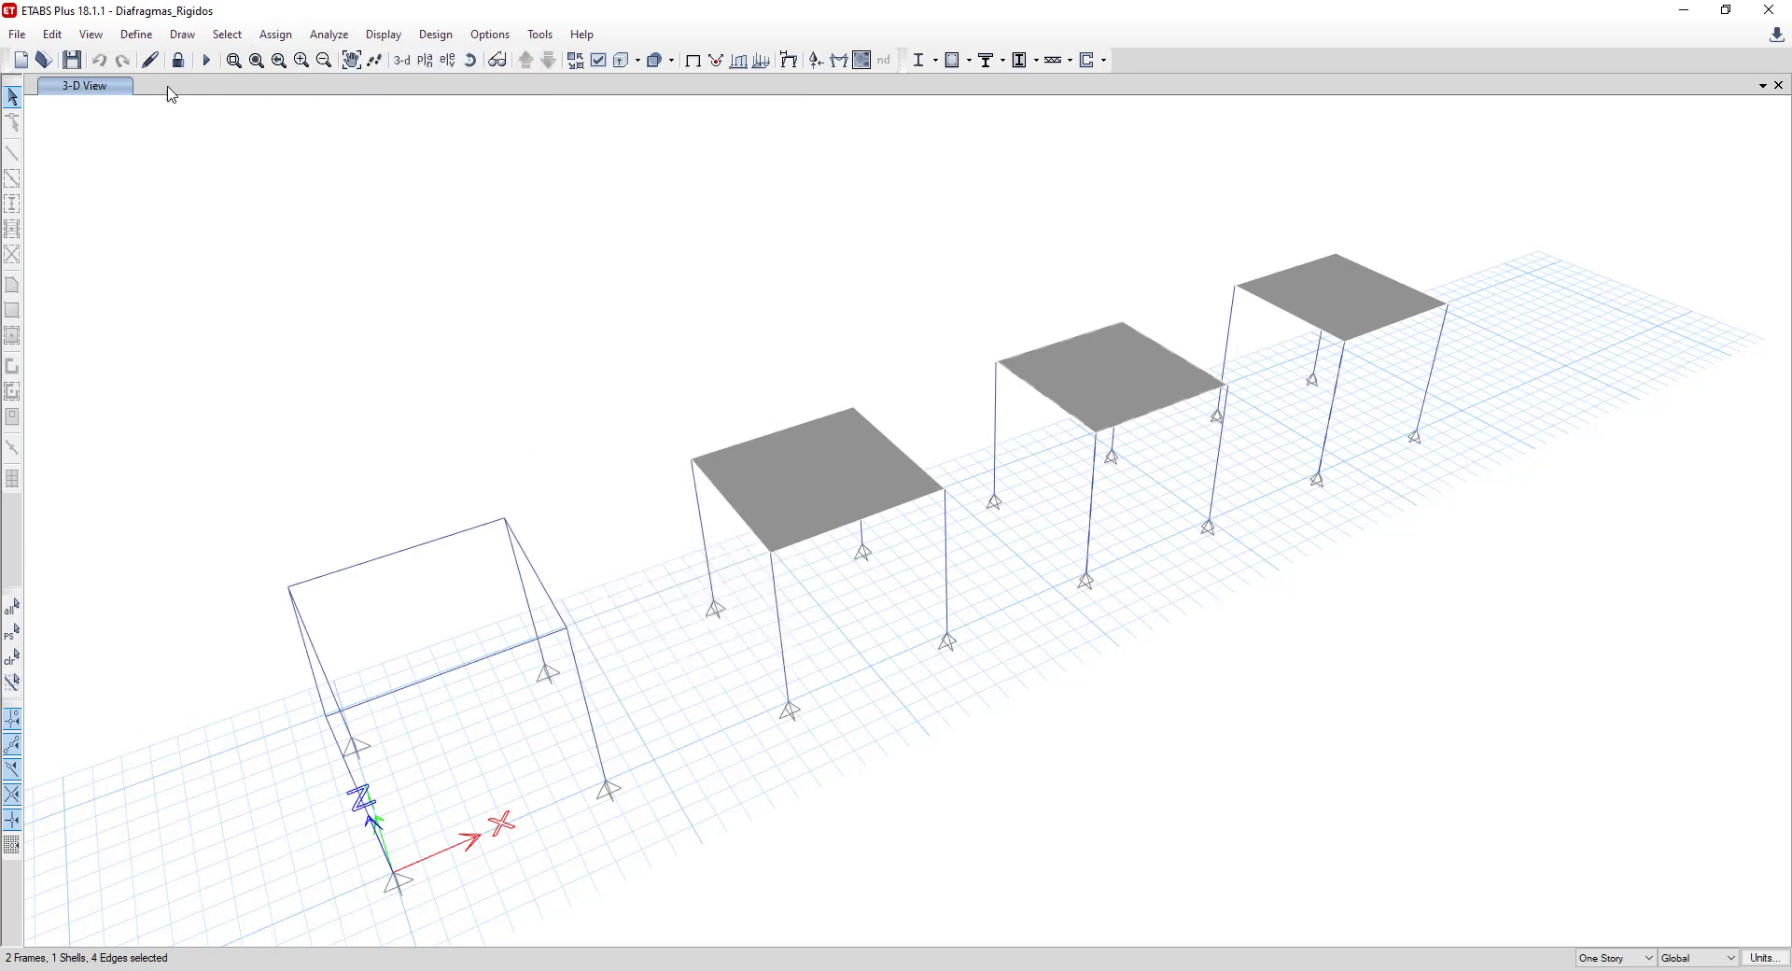
left_click(178, 61)
left_click(913, 566)
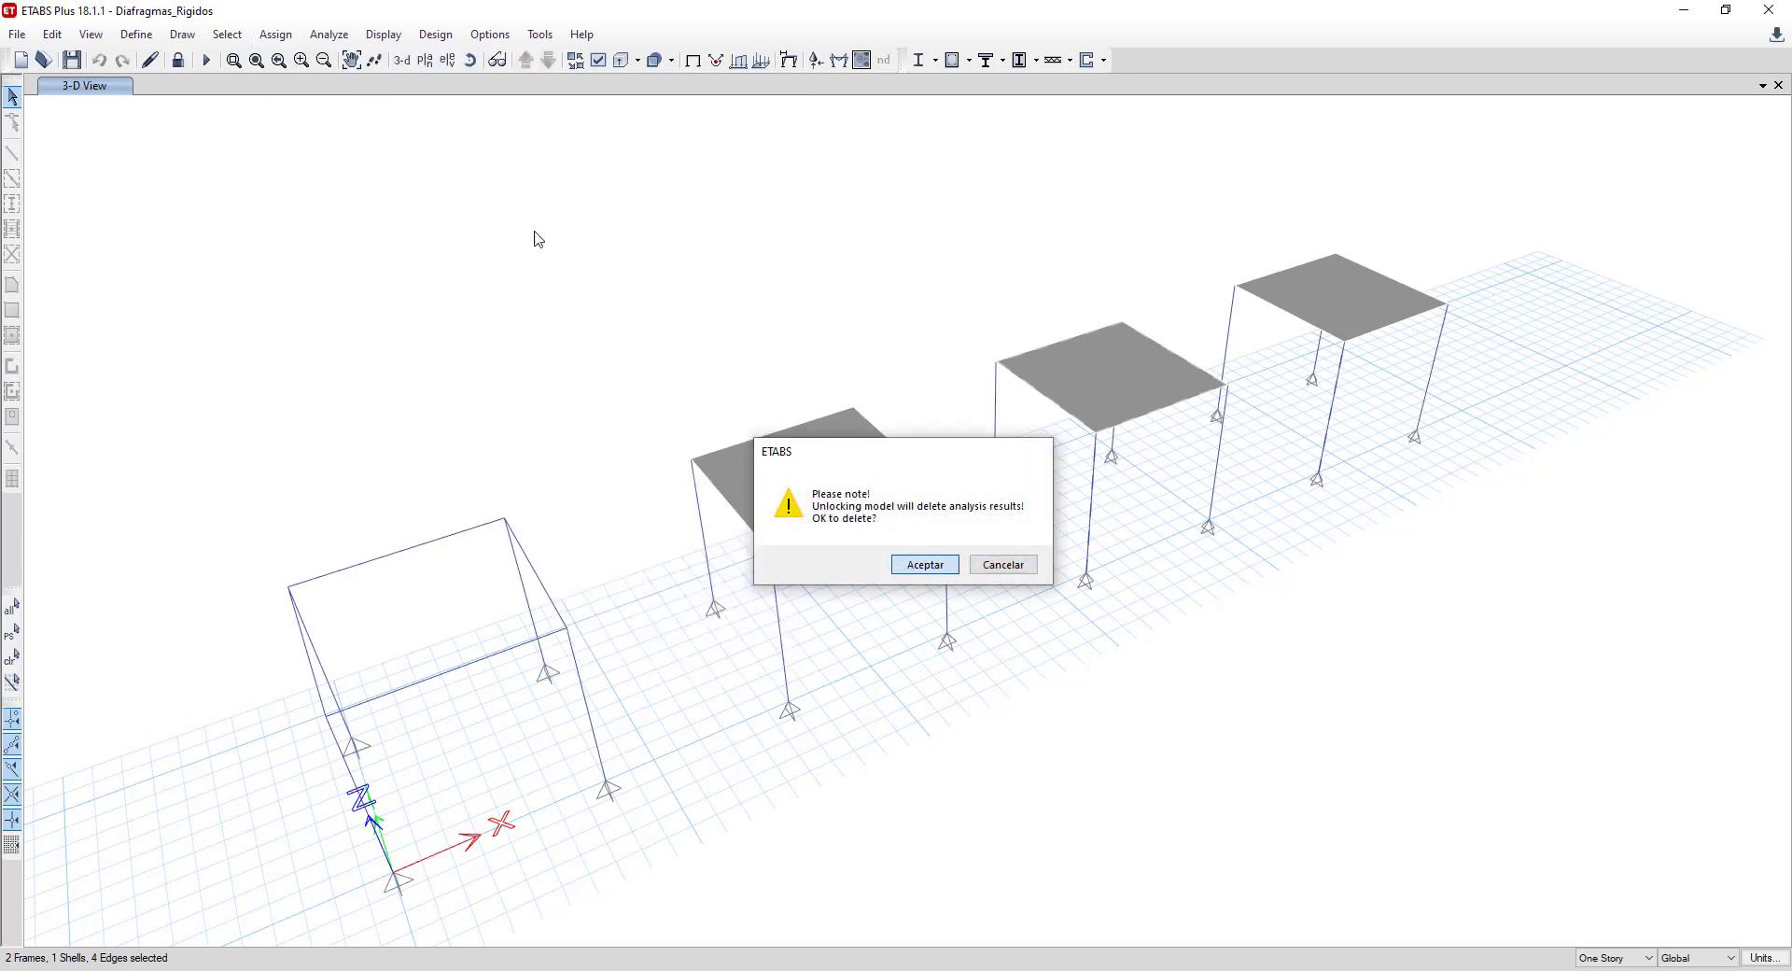
Review the shell diaphragm assignment choices D1 and D2 for the selected slab without applying any of them.
left_click(275, 35)
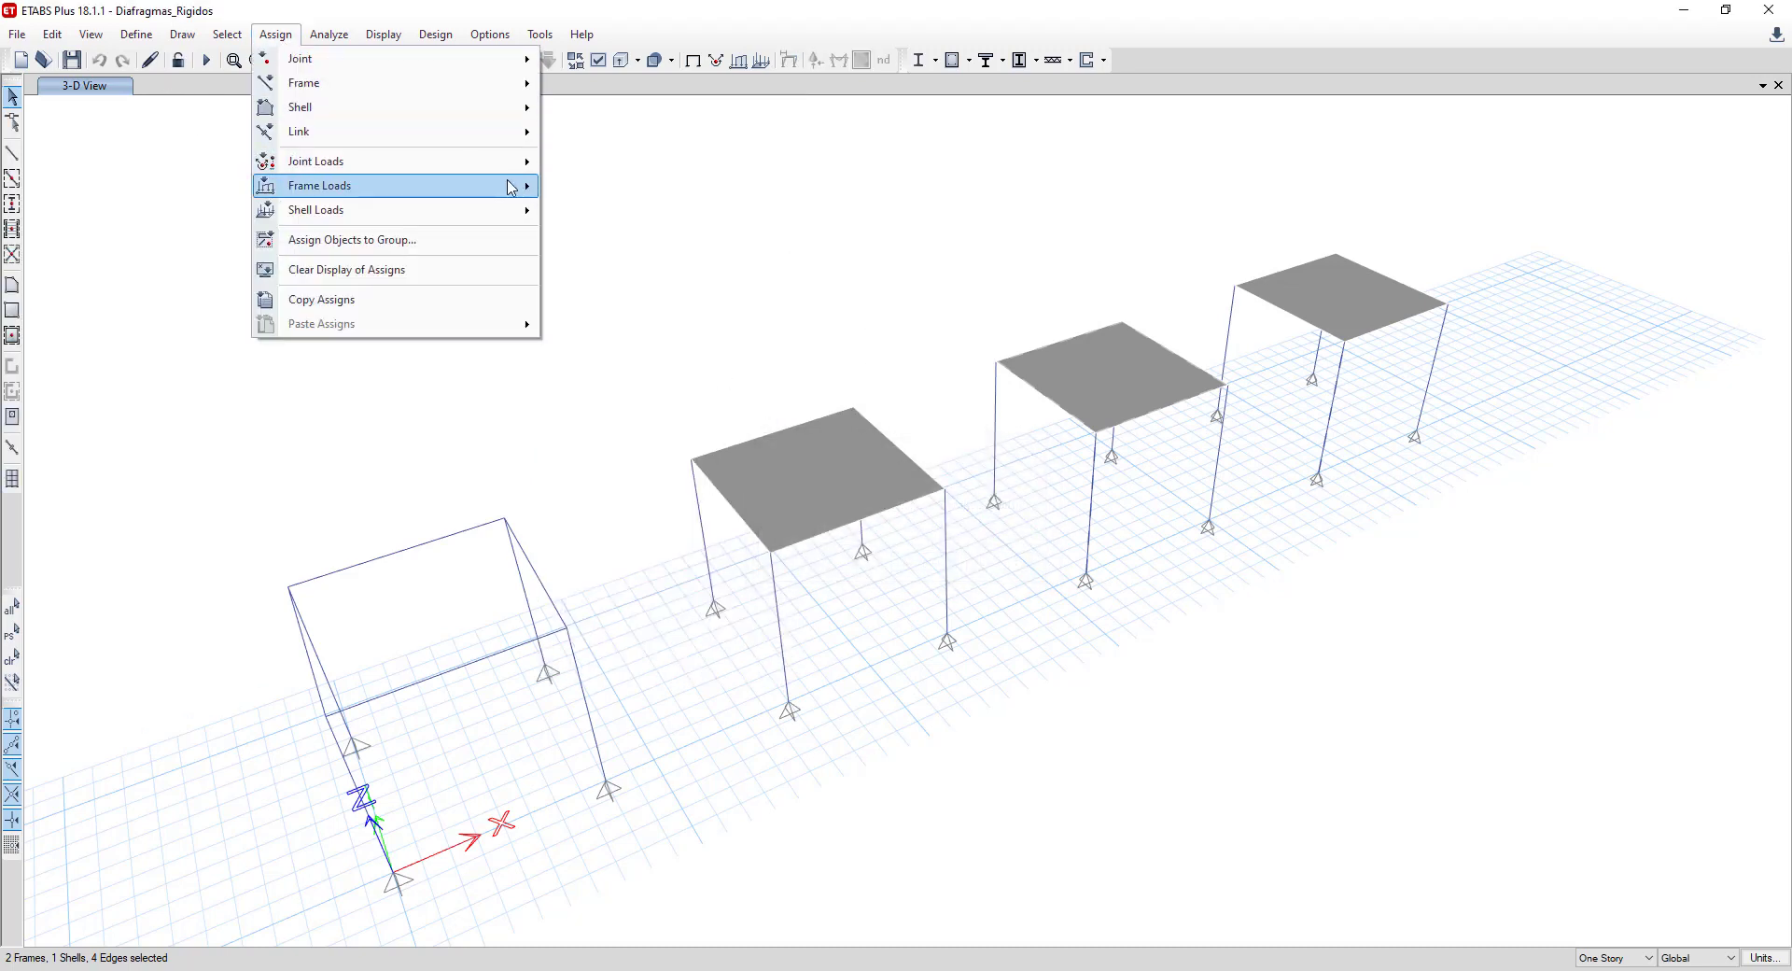
mouse_move(504, 188)
mouse_move(487, 114)
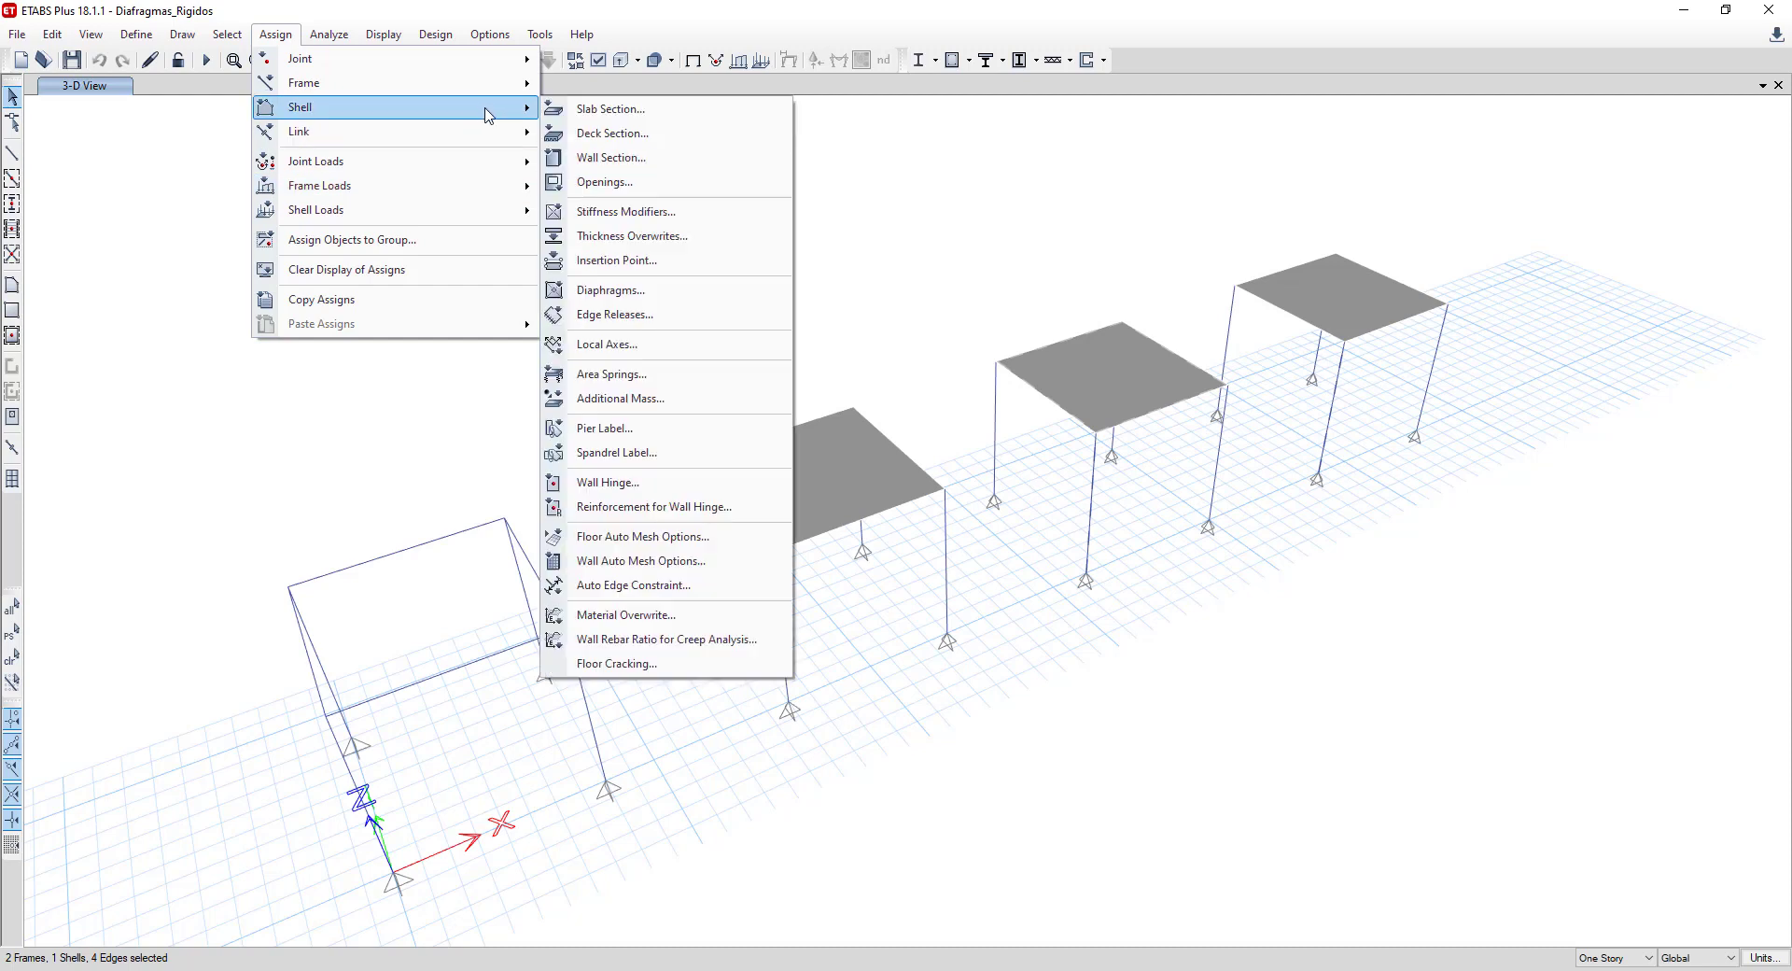
left_click(666, 291)
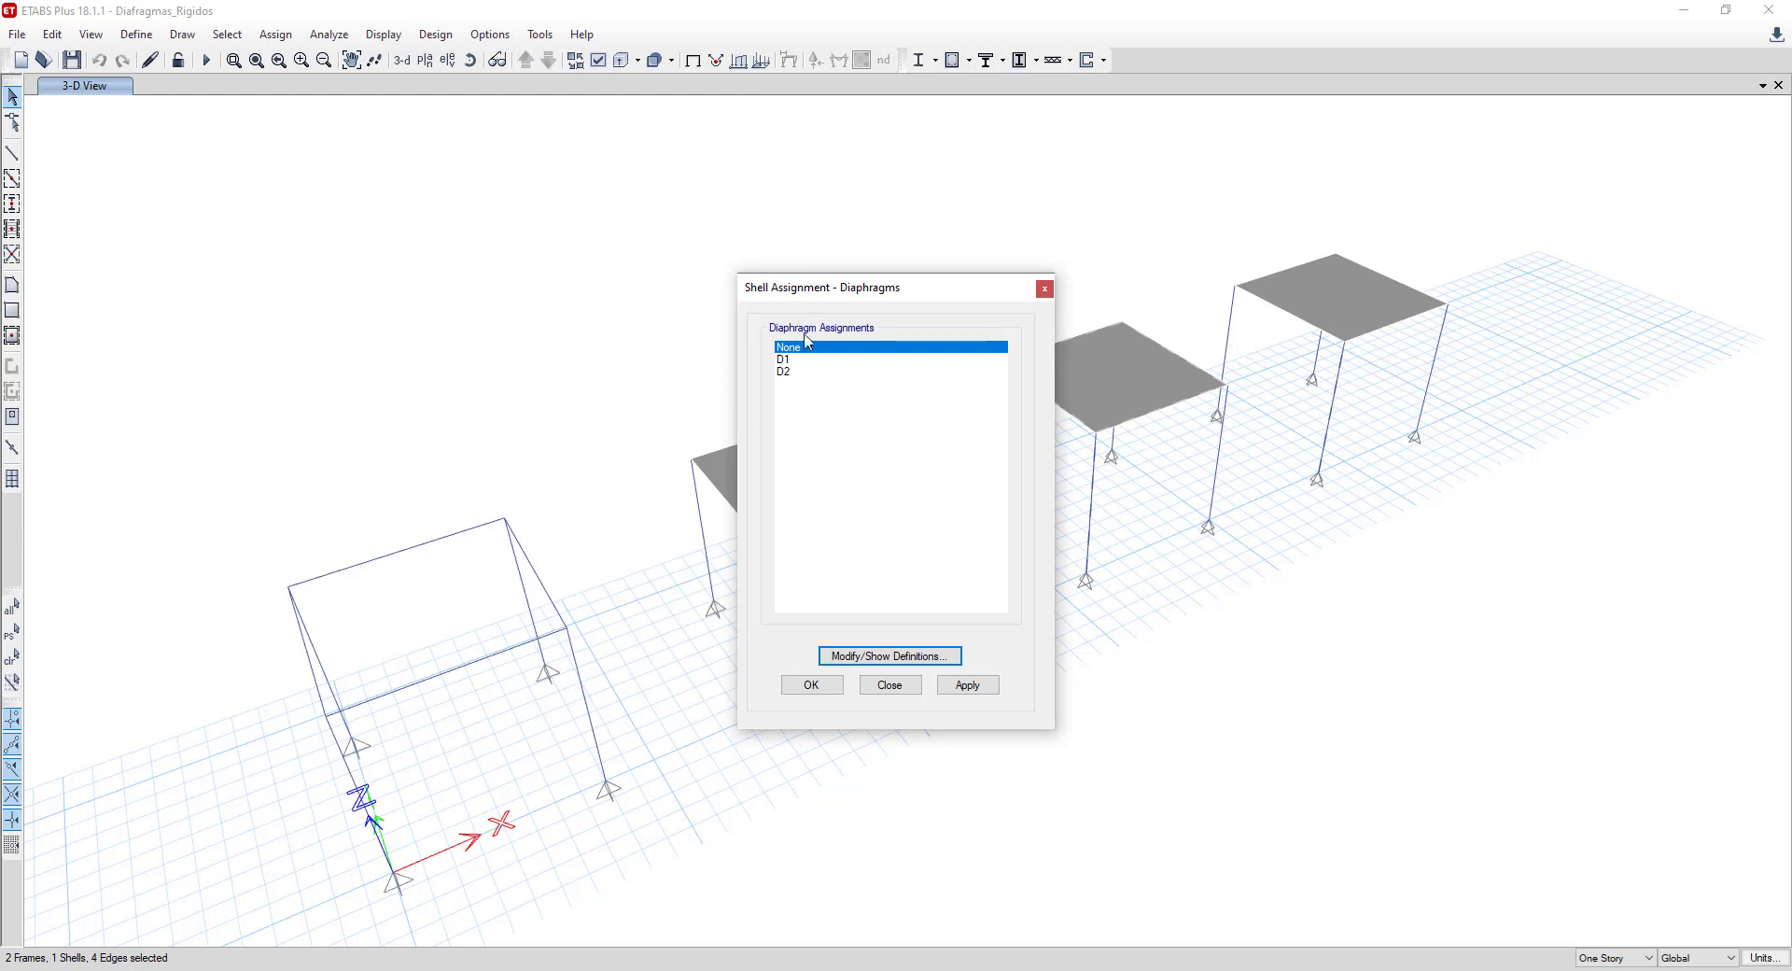
left_click(801, 360)
left_click(806, 371)
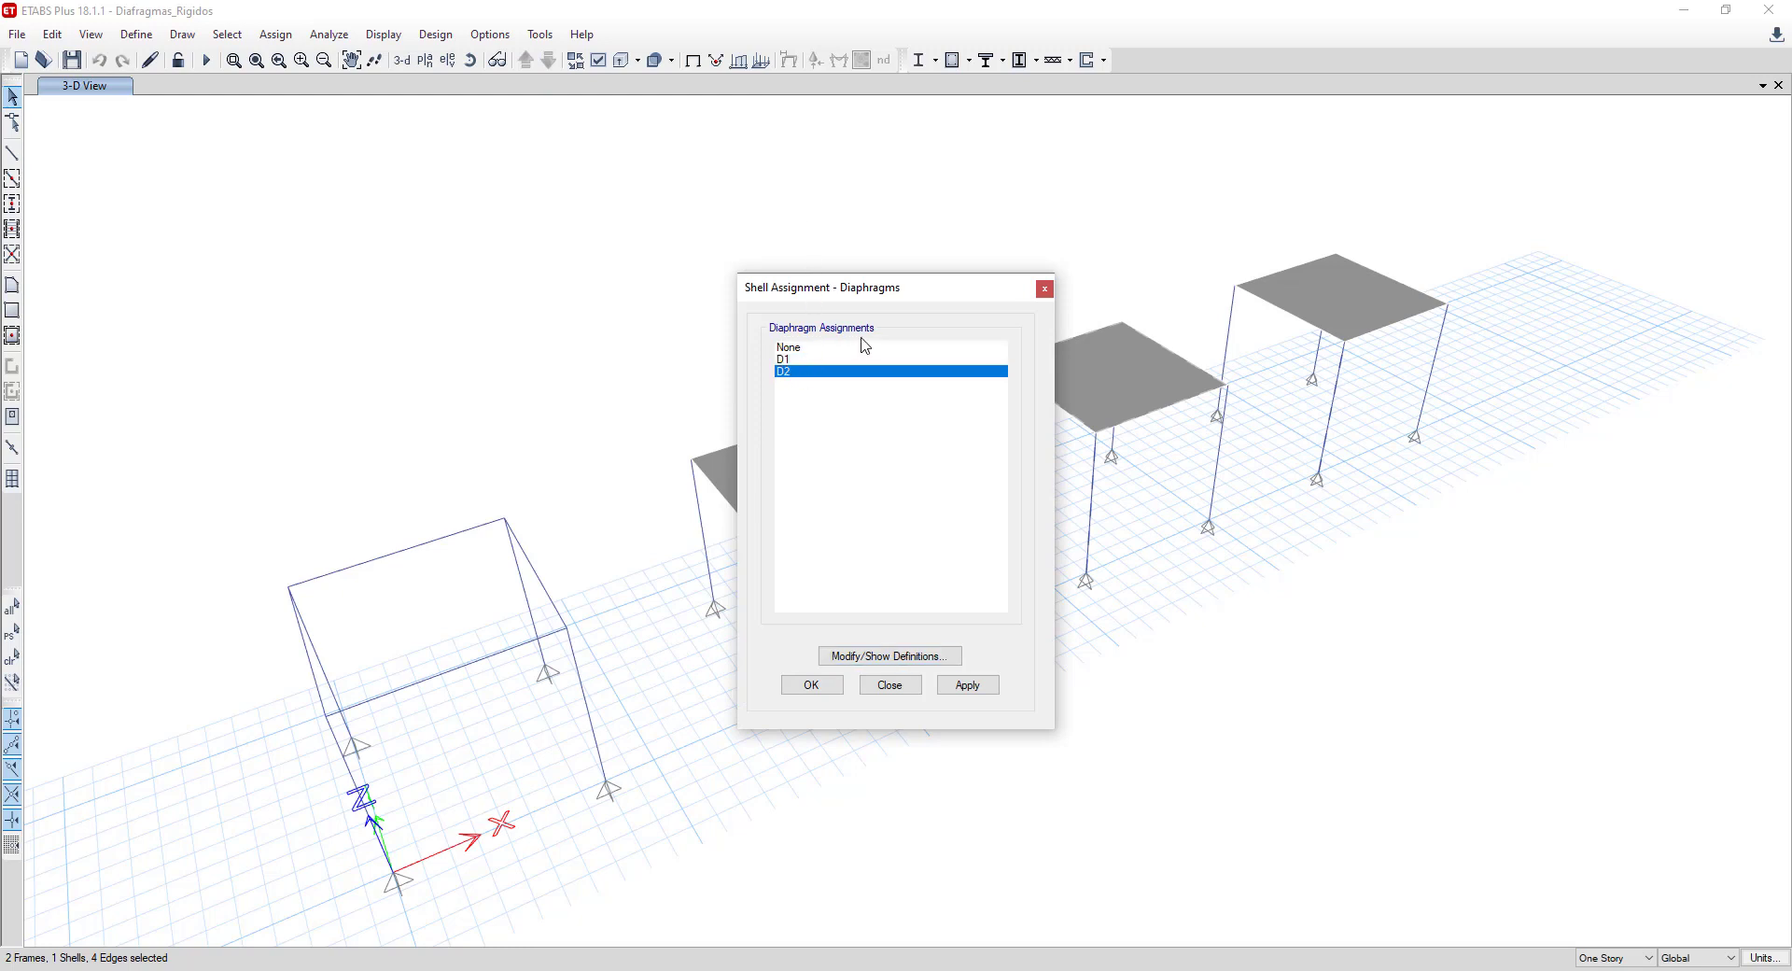
left_click(1044, 288)
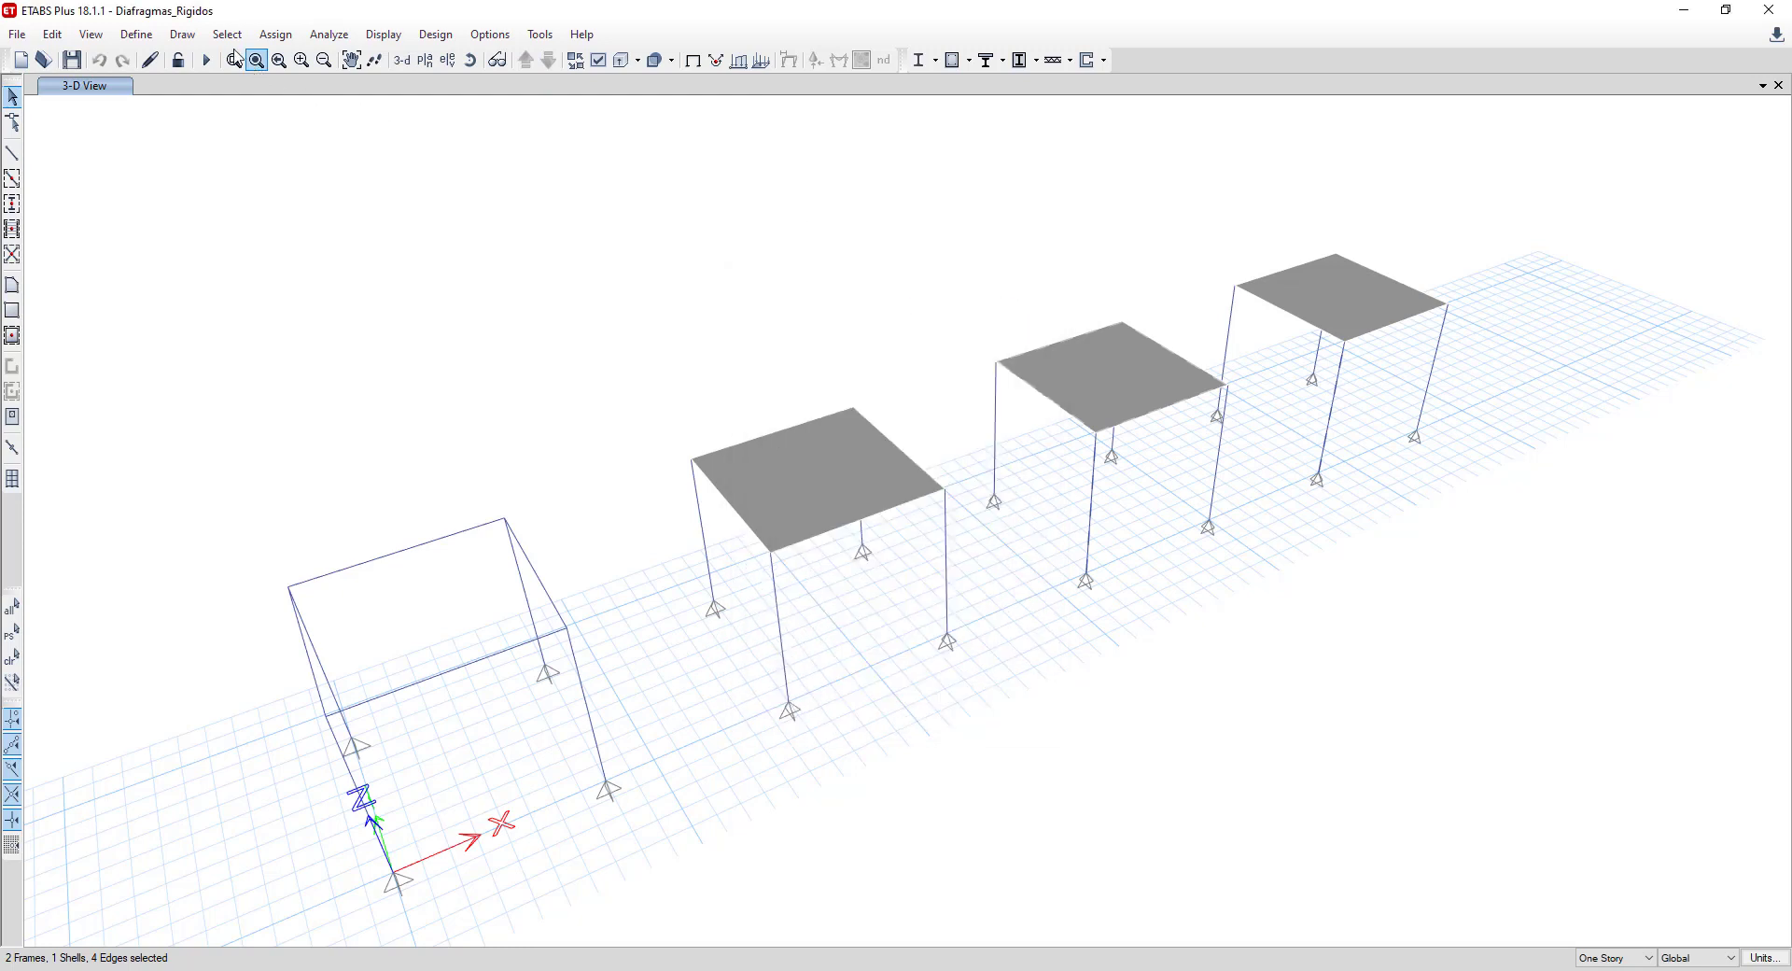
Check the rigidity type defined for diaphragms D1 and D2, leaving both definitions unmodified.
left_click(137, 36)
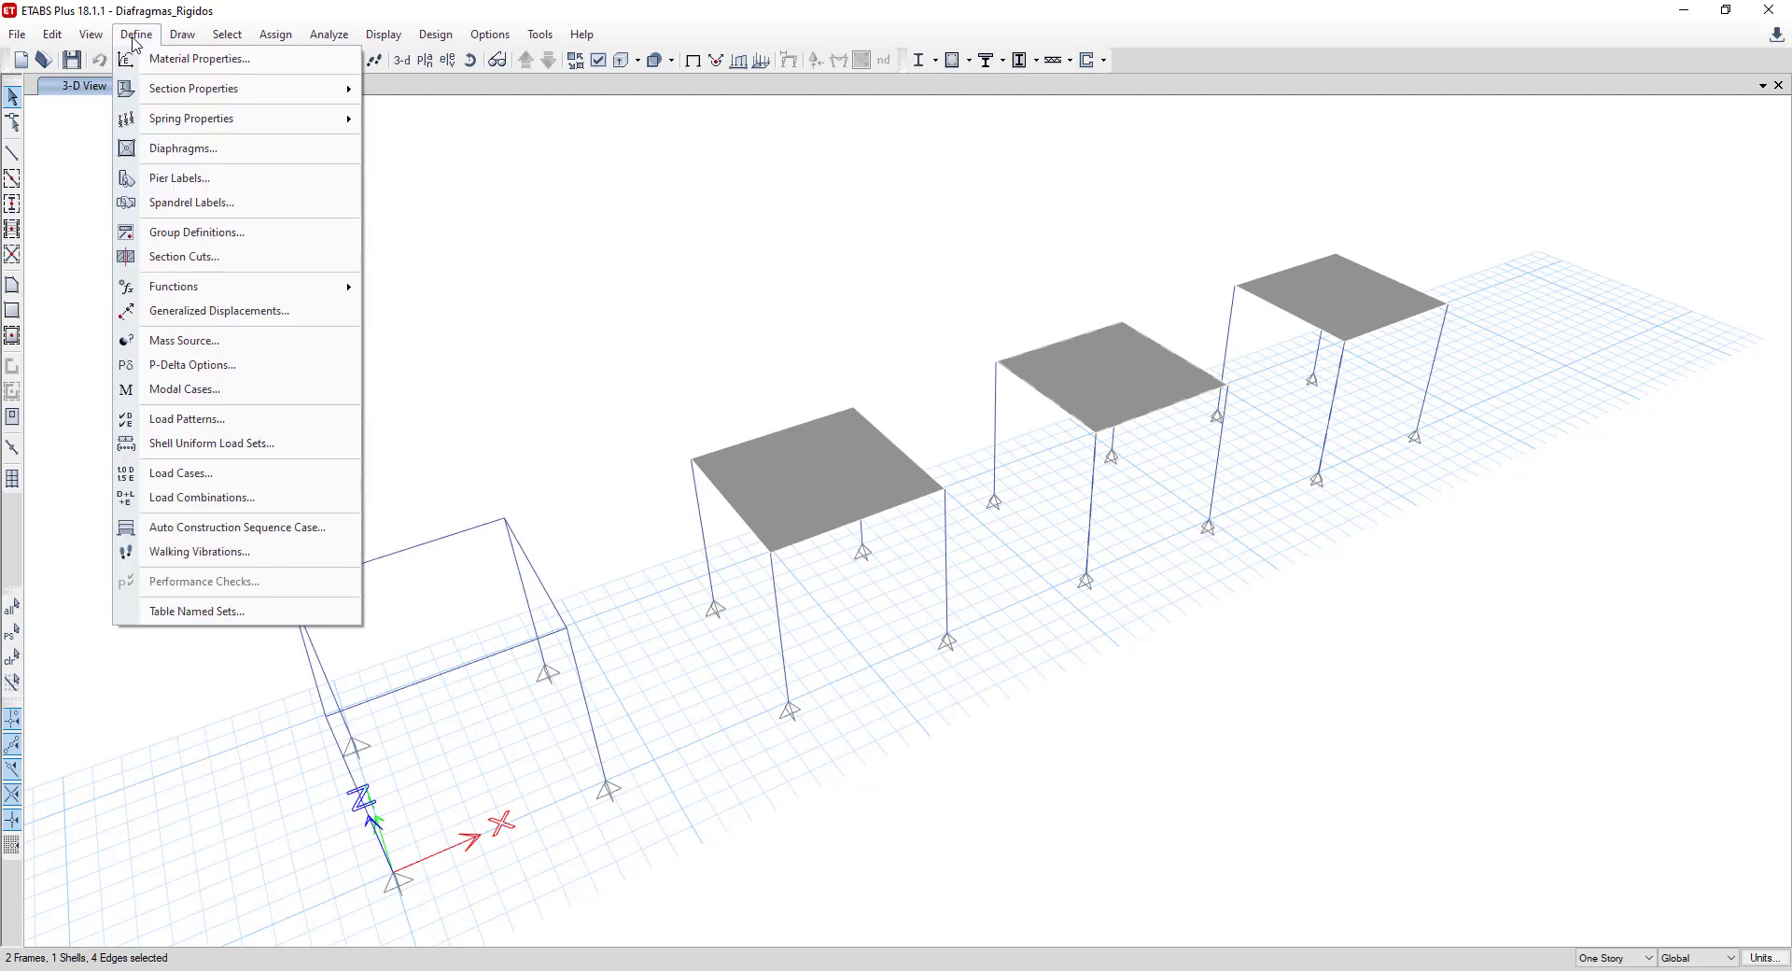
left_click(198, 157)
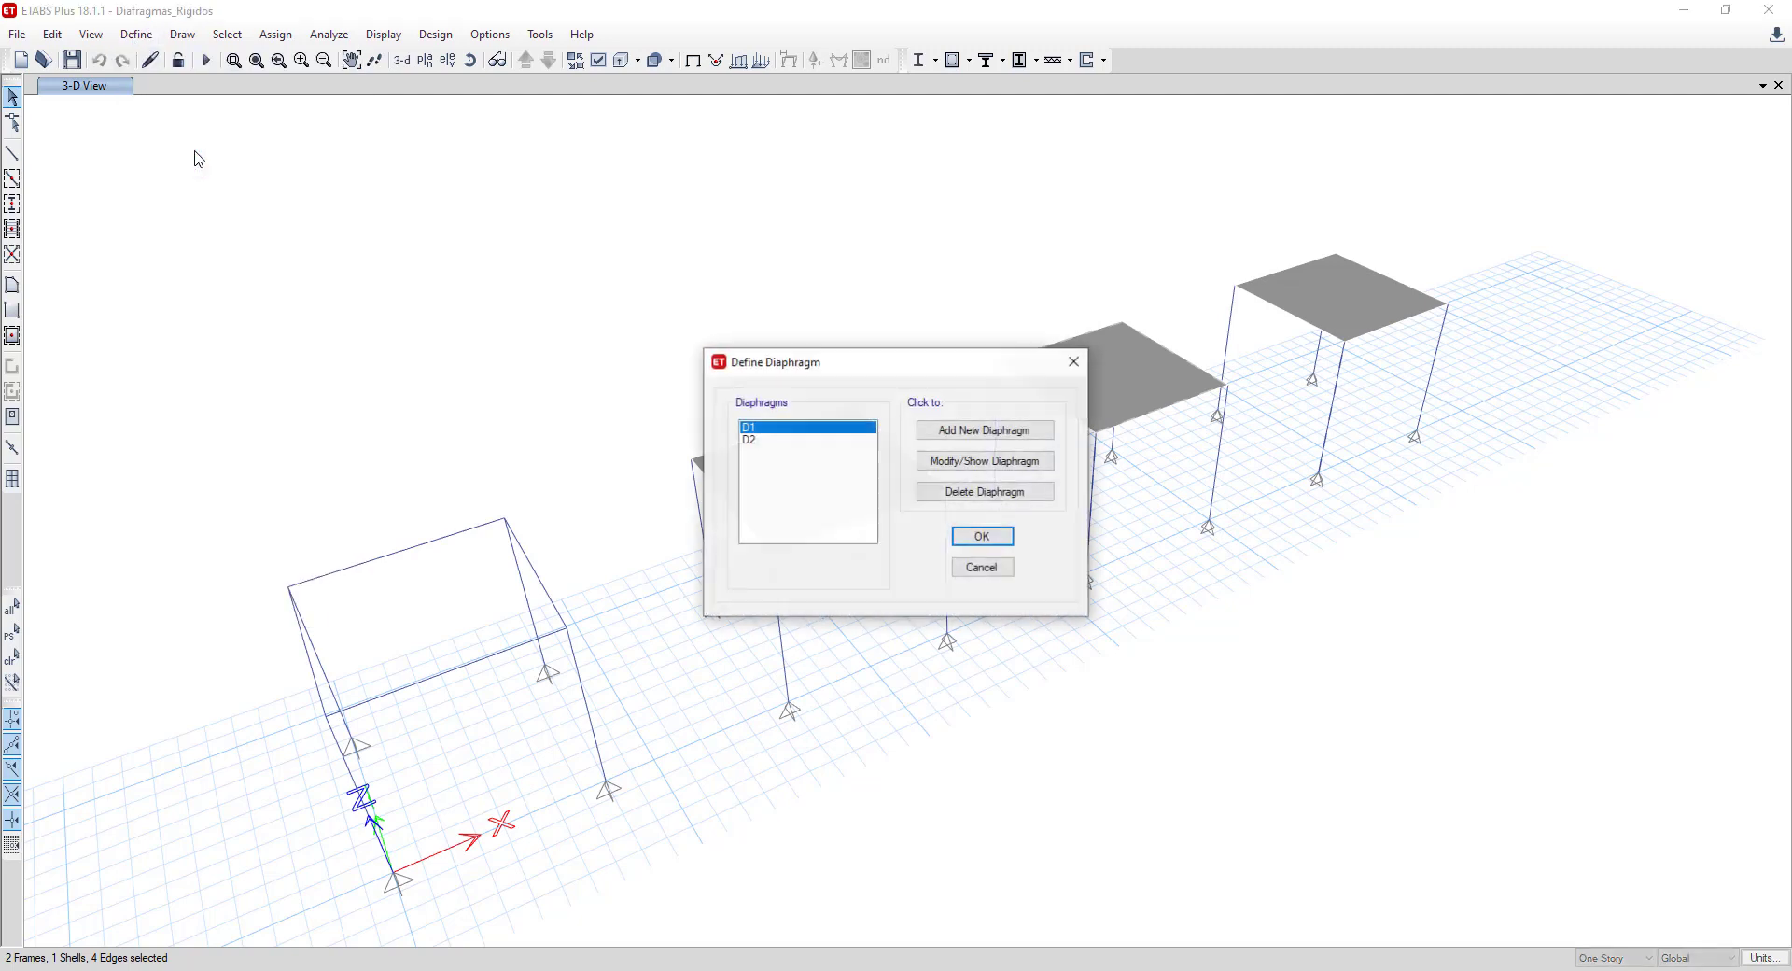
left_click(967, 471)
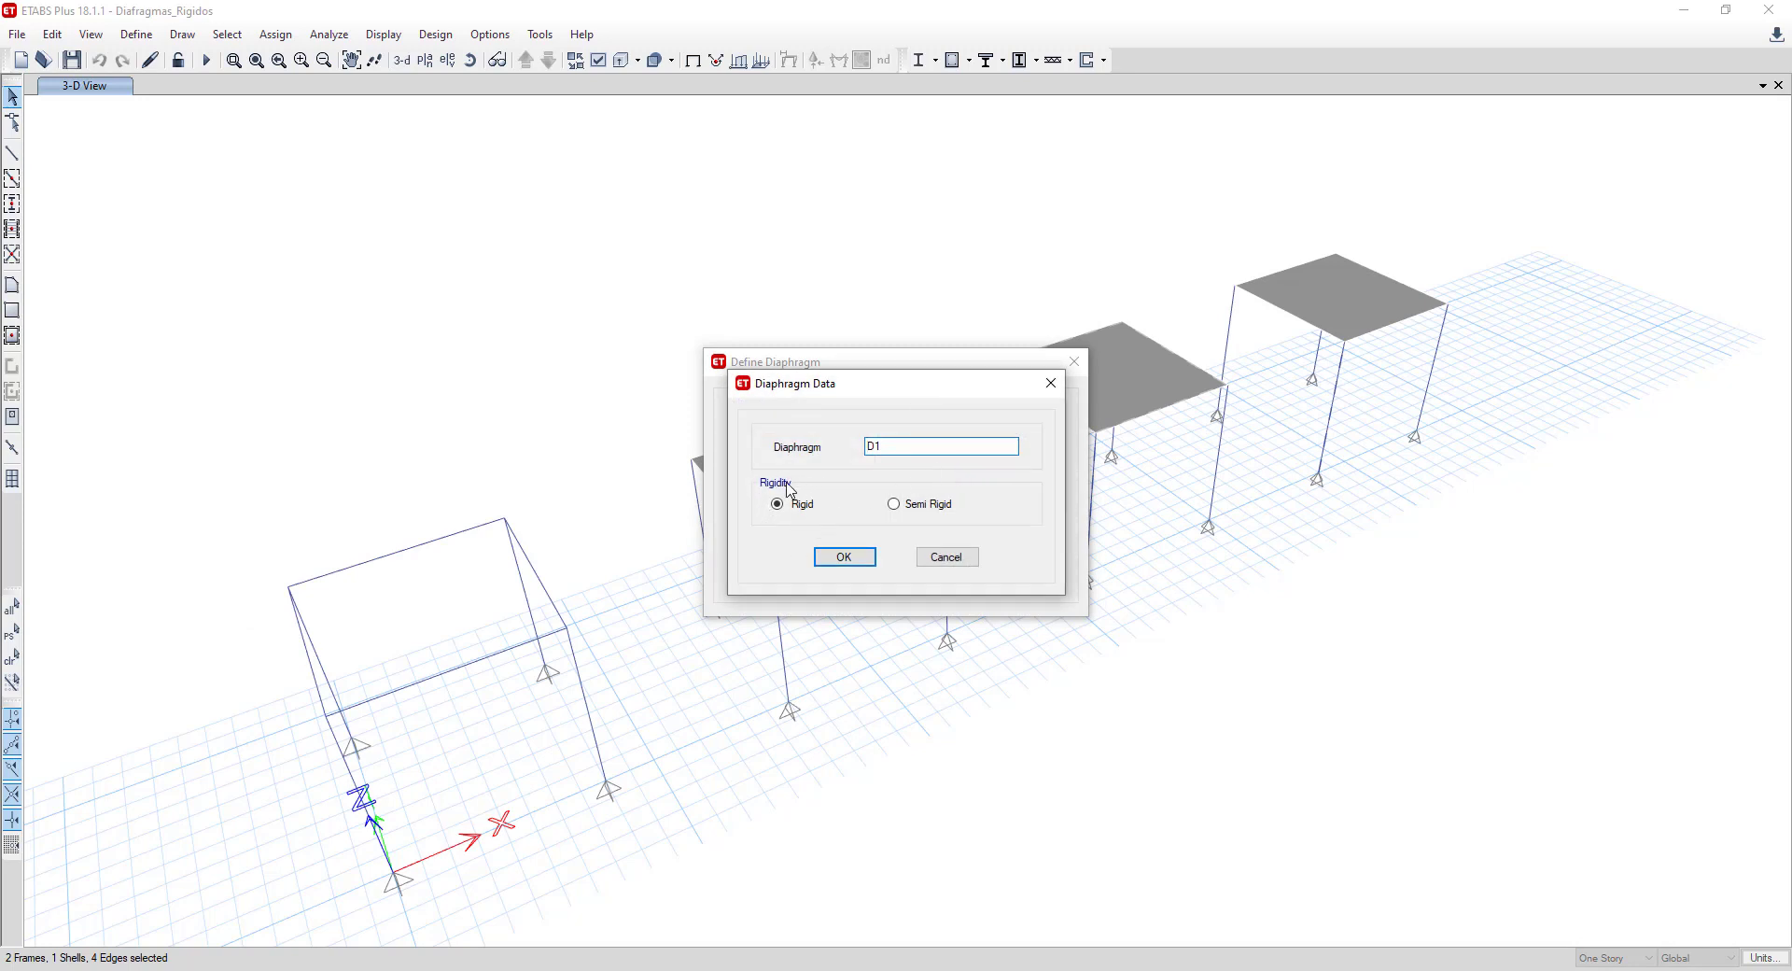
left_click(971, 558)
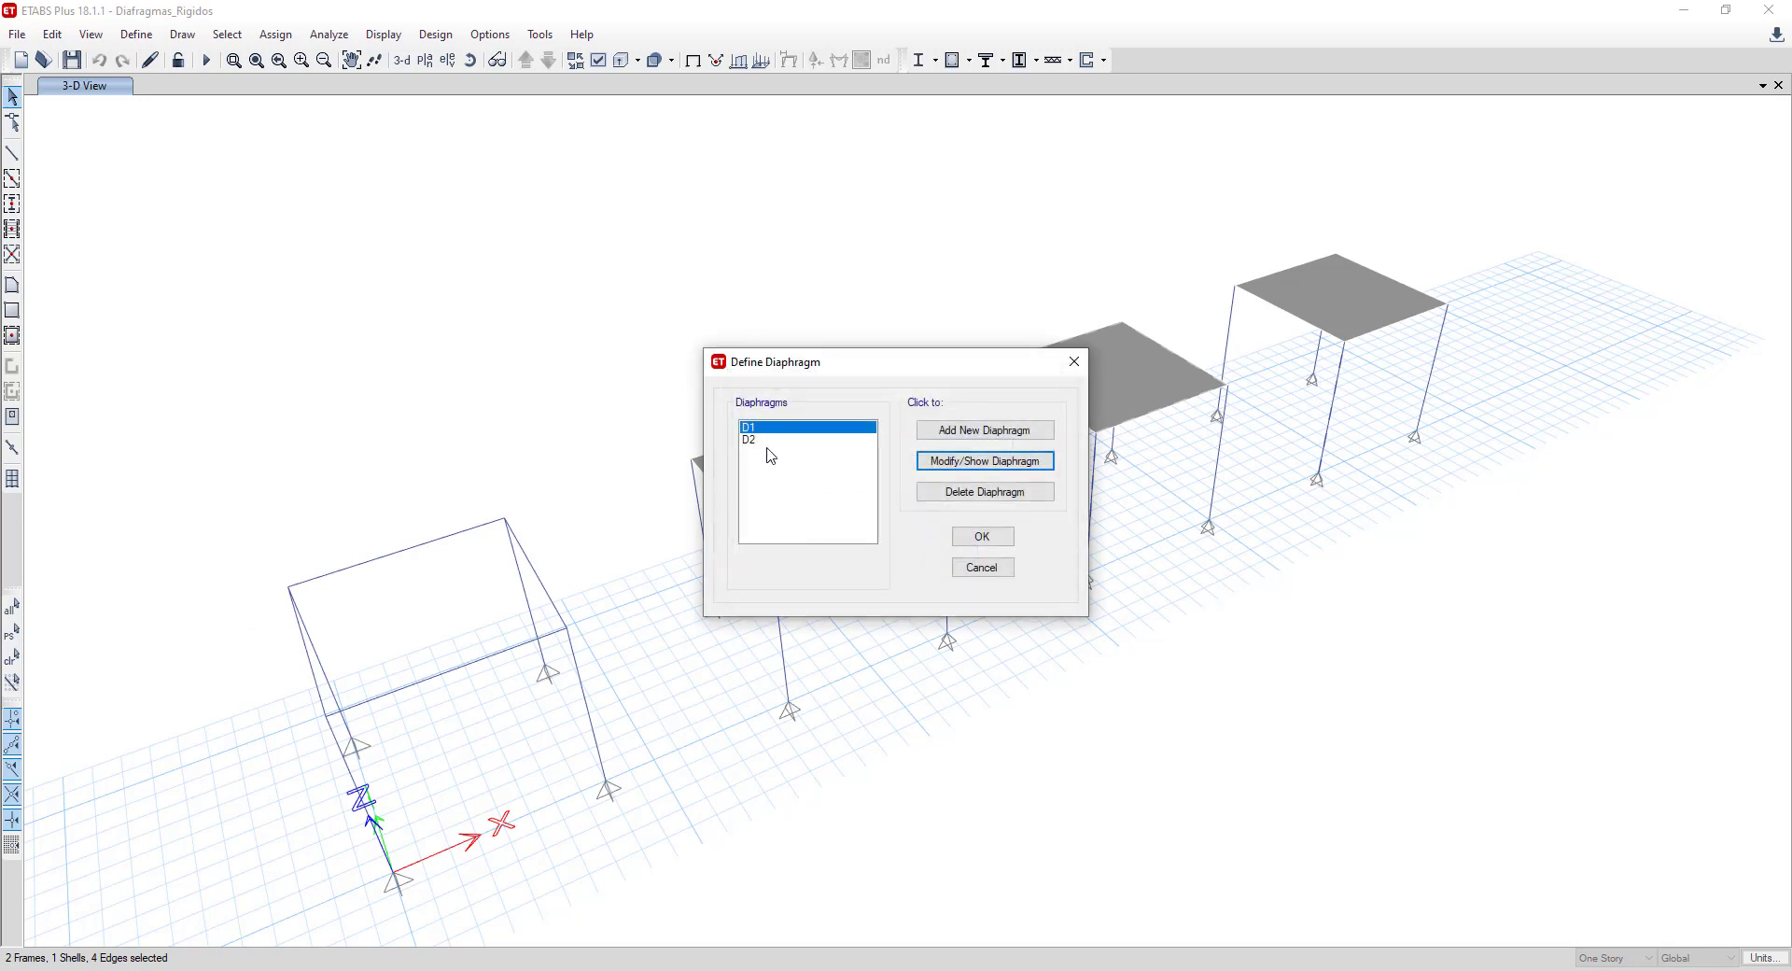
left_click(748, 438)
left_click(928, 461)
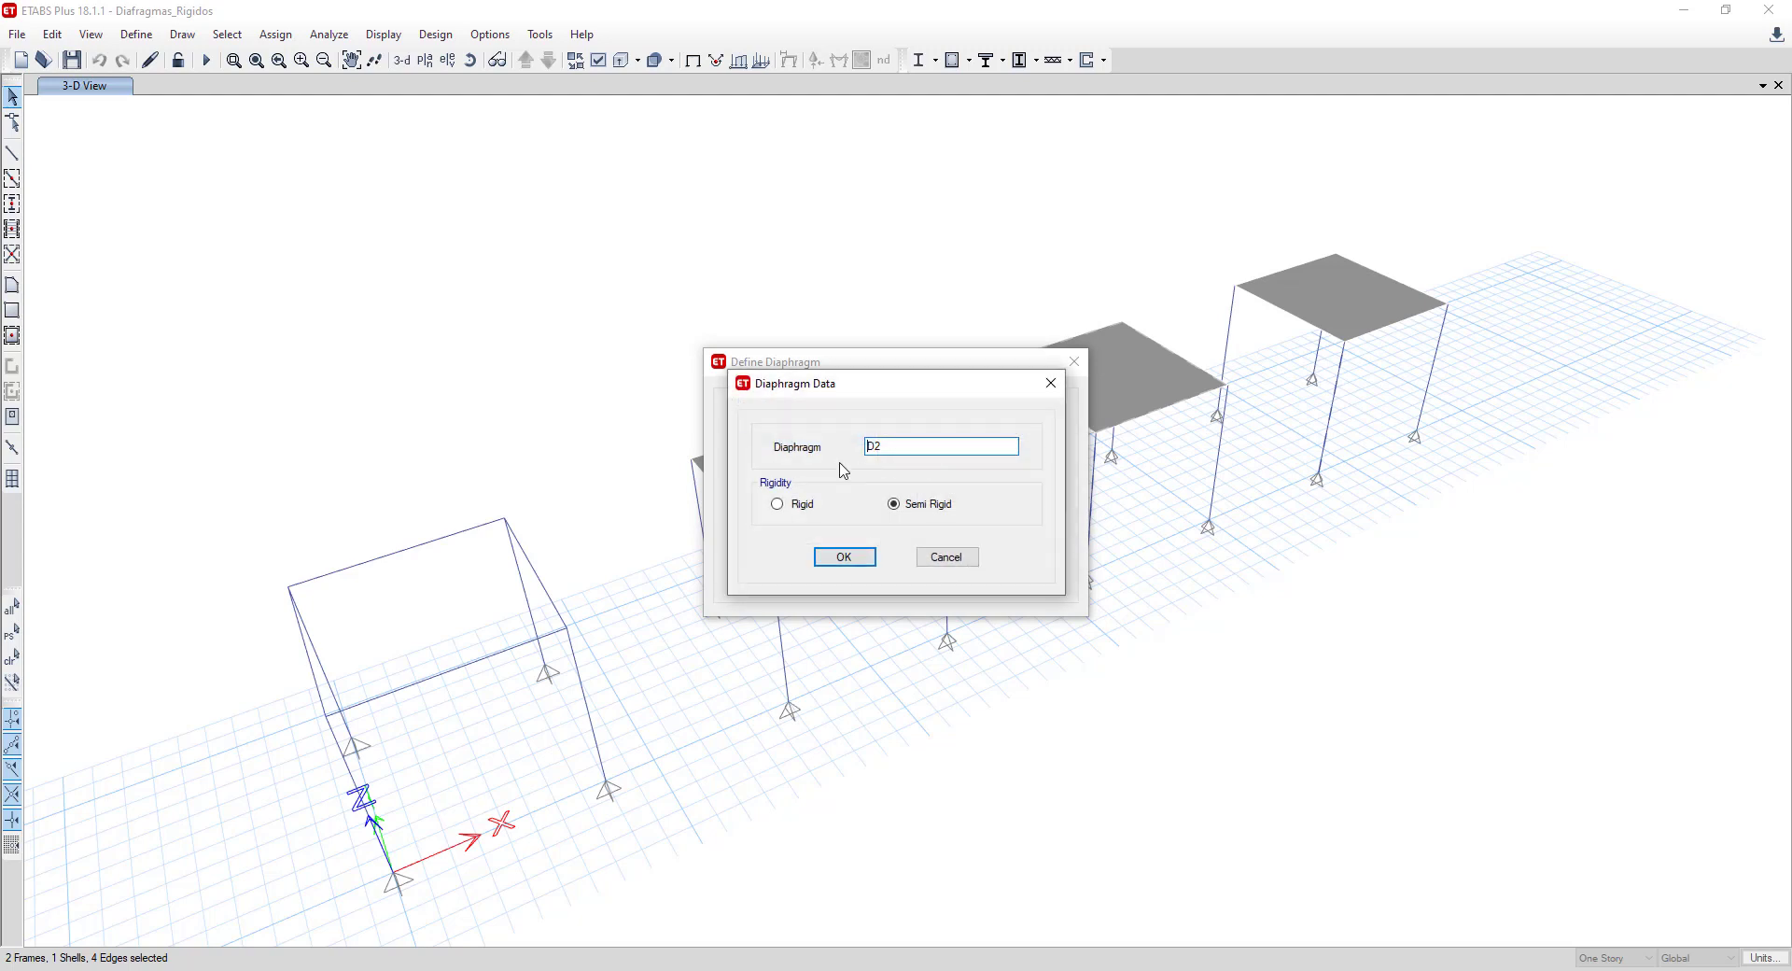
left_click(959, 560)
left_click(1074, 362)
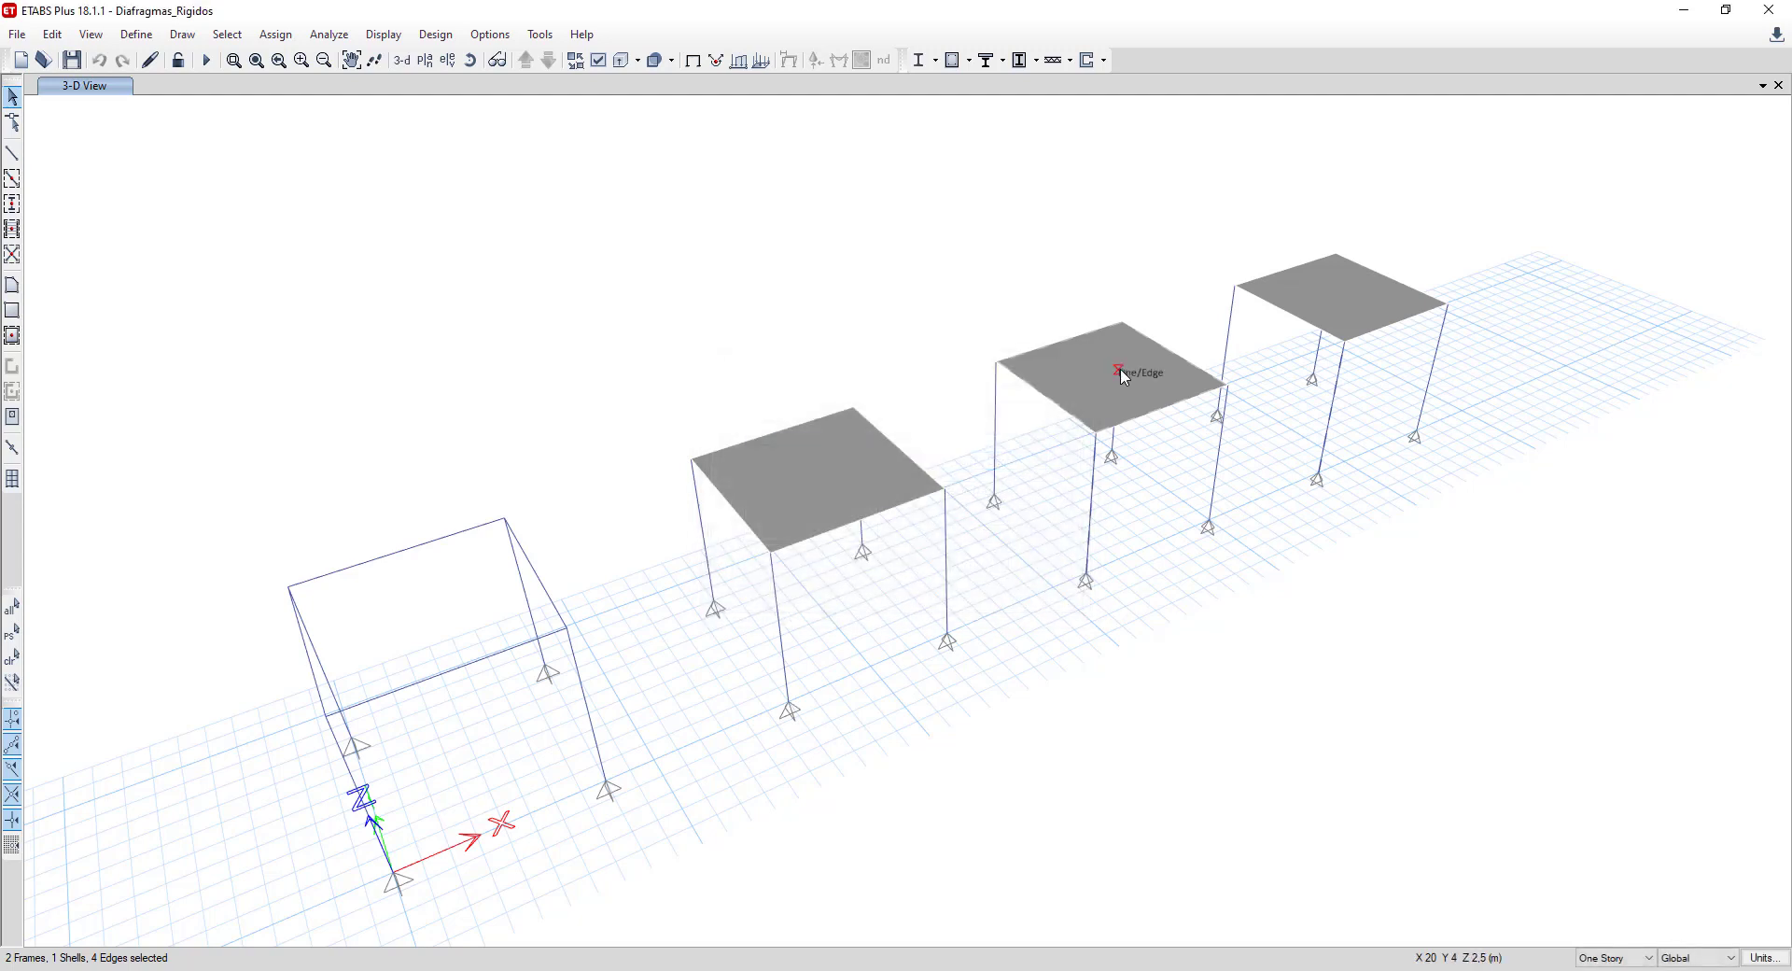